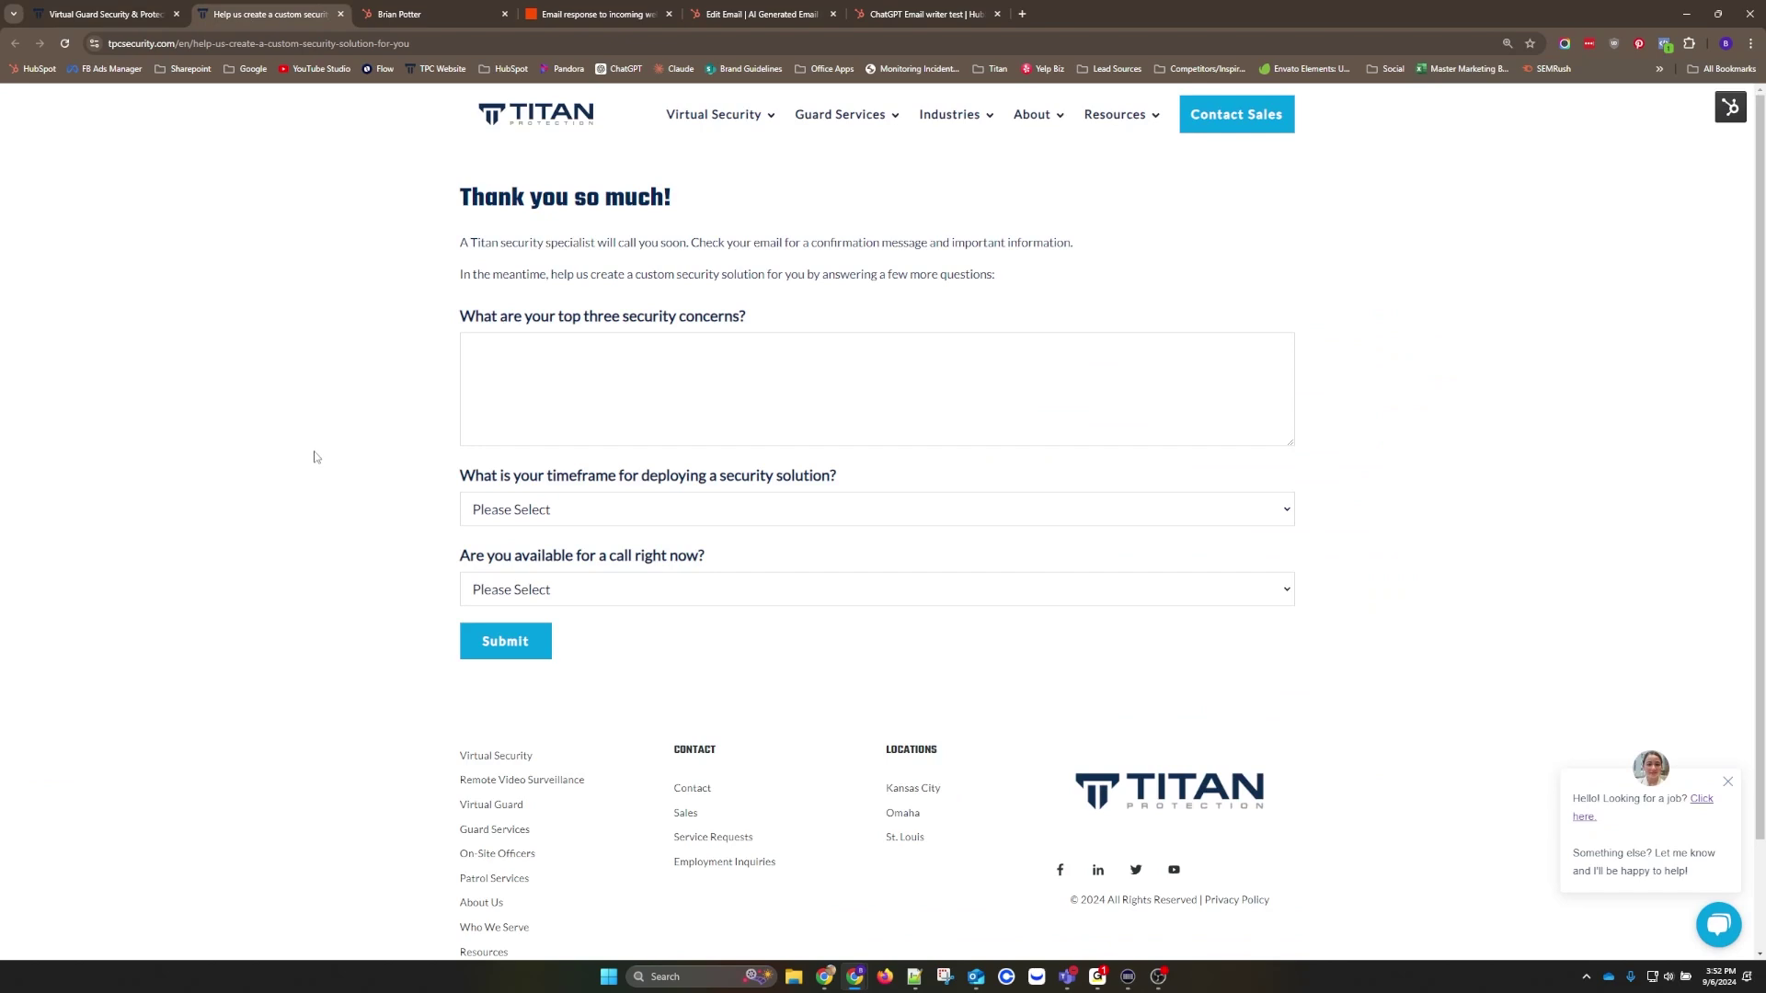
Check the answer options for the deployment timeframe and call availability questions on the thank-you form
click(549, 520)
click(555, 540)
click(562, 581)
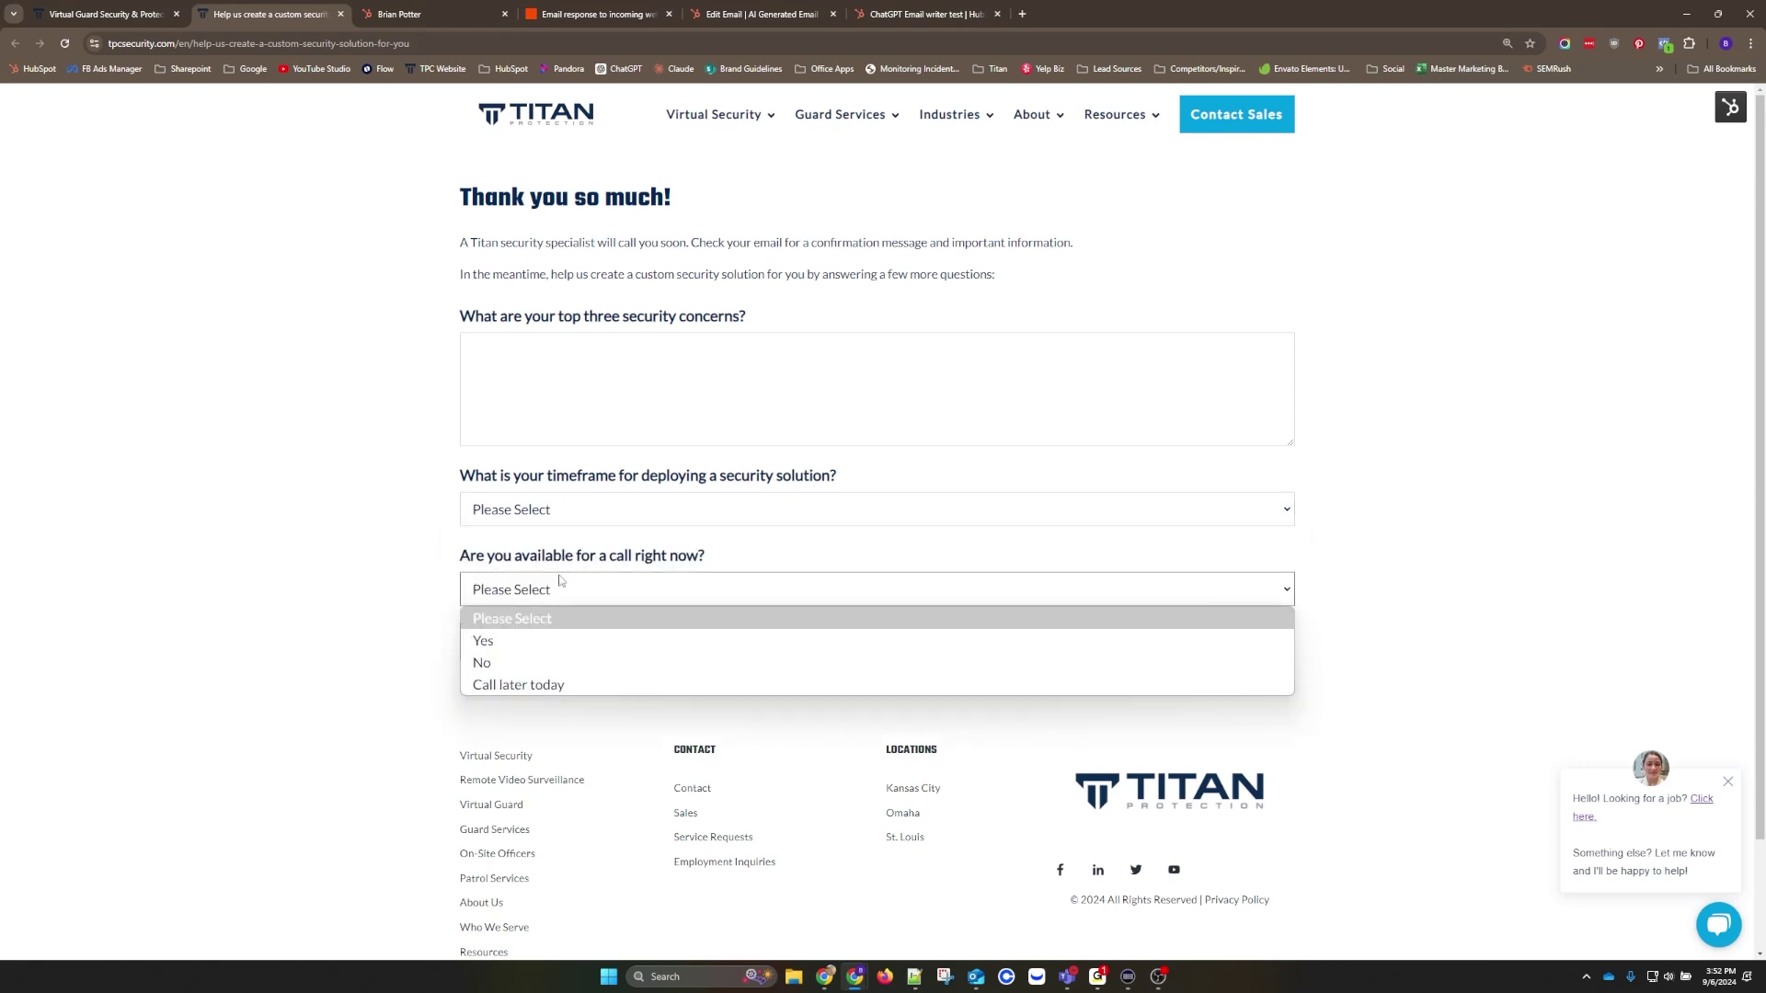
click(395, 586)
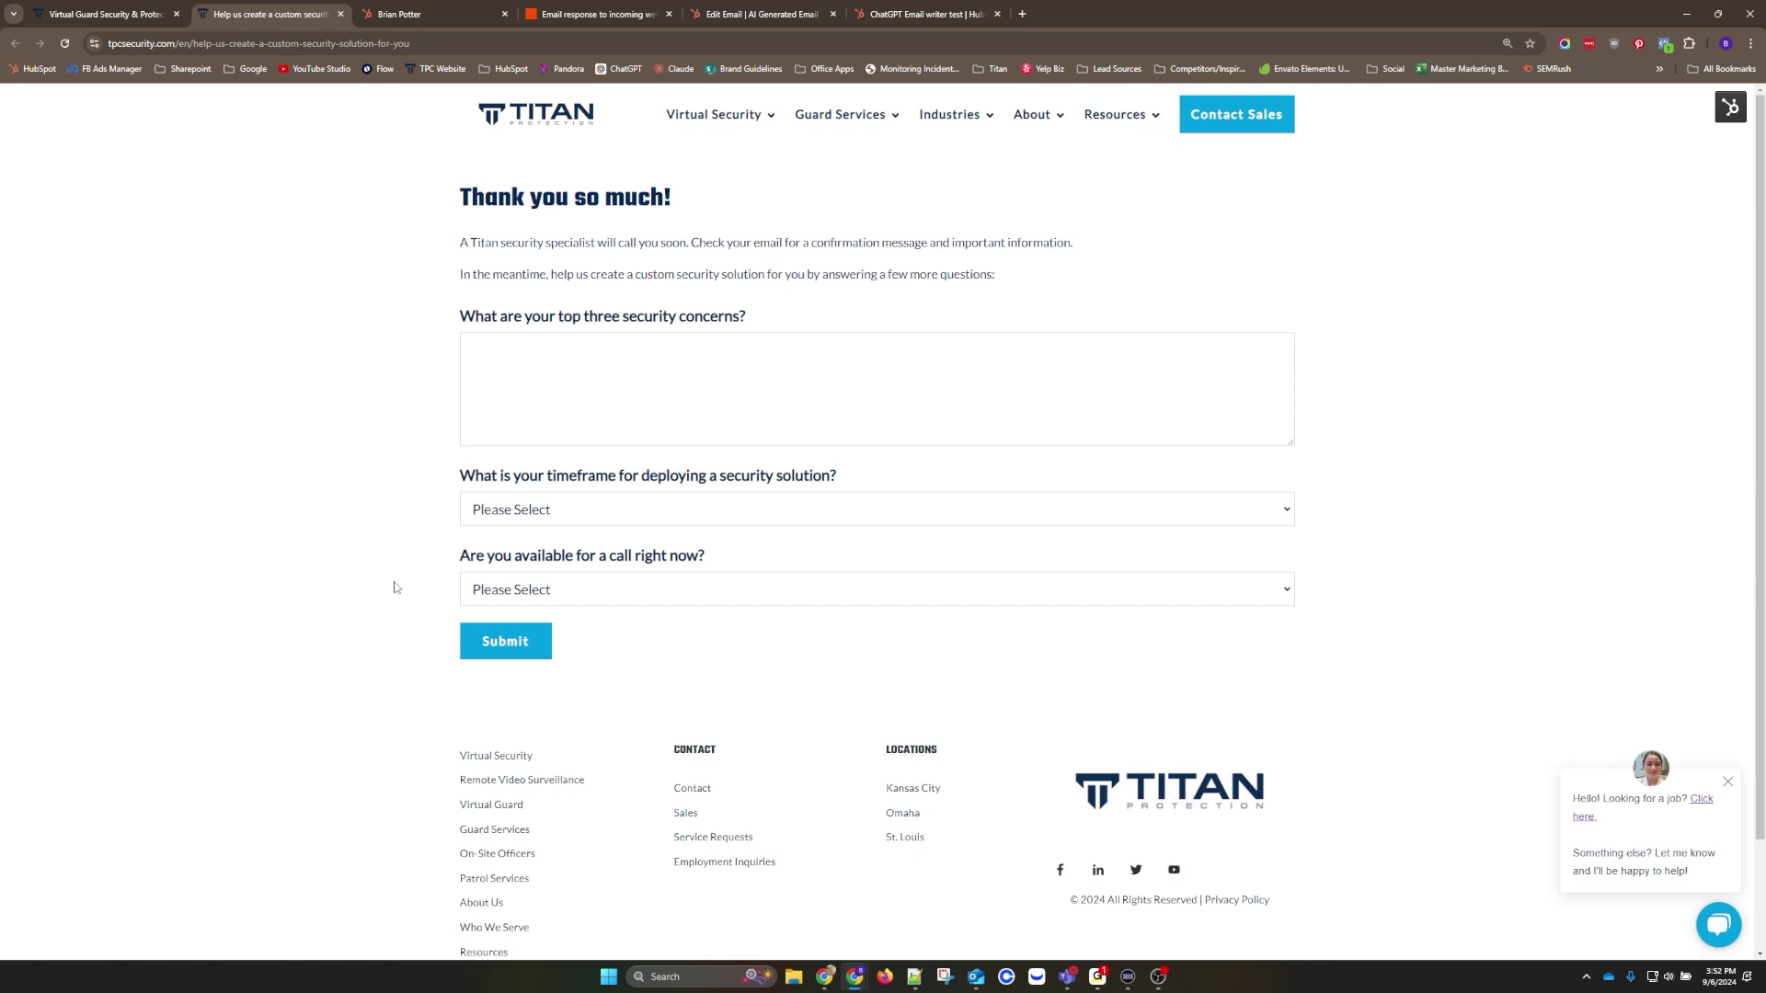
Switch to the contact record in HubSpot and examine its Message property and the surrounding lead details
click(434, 10)
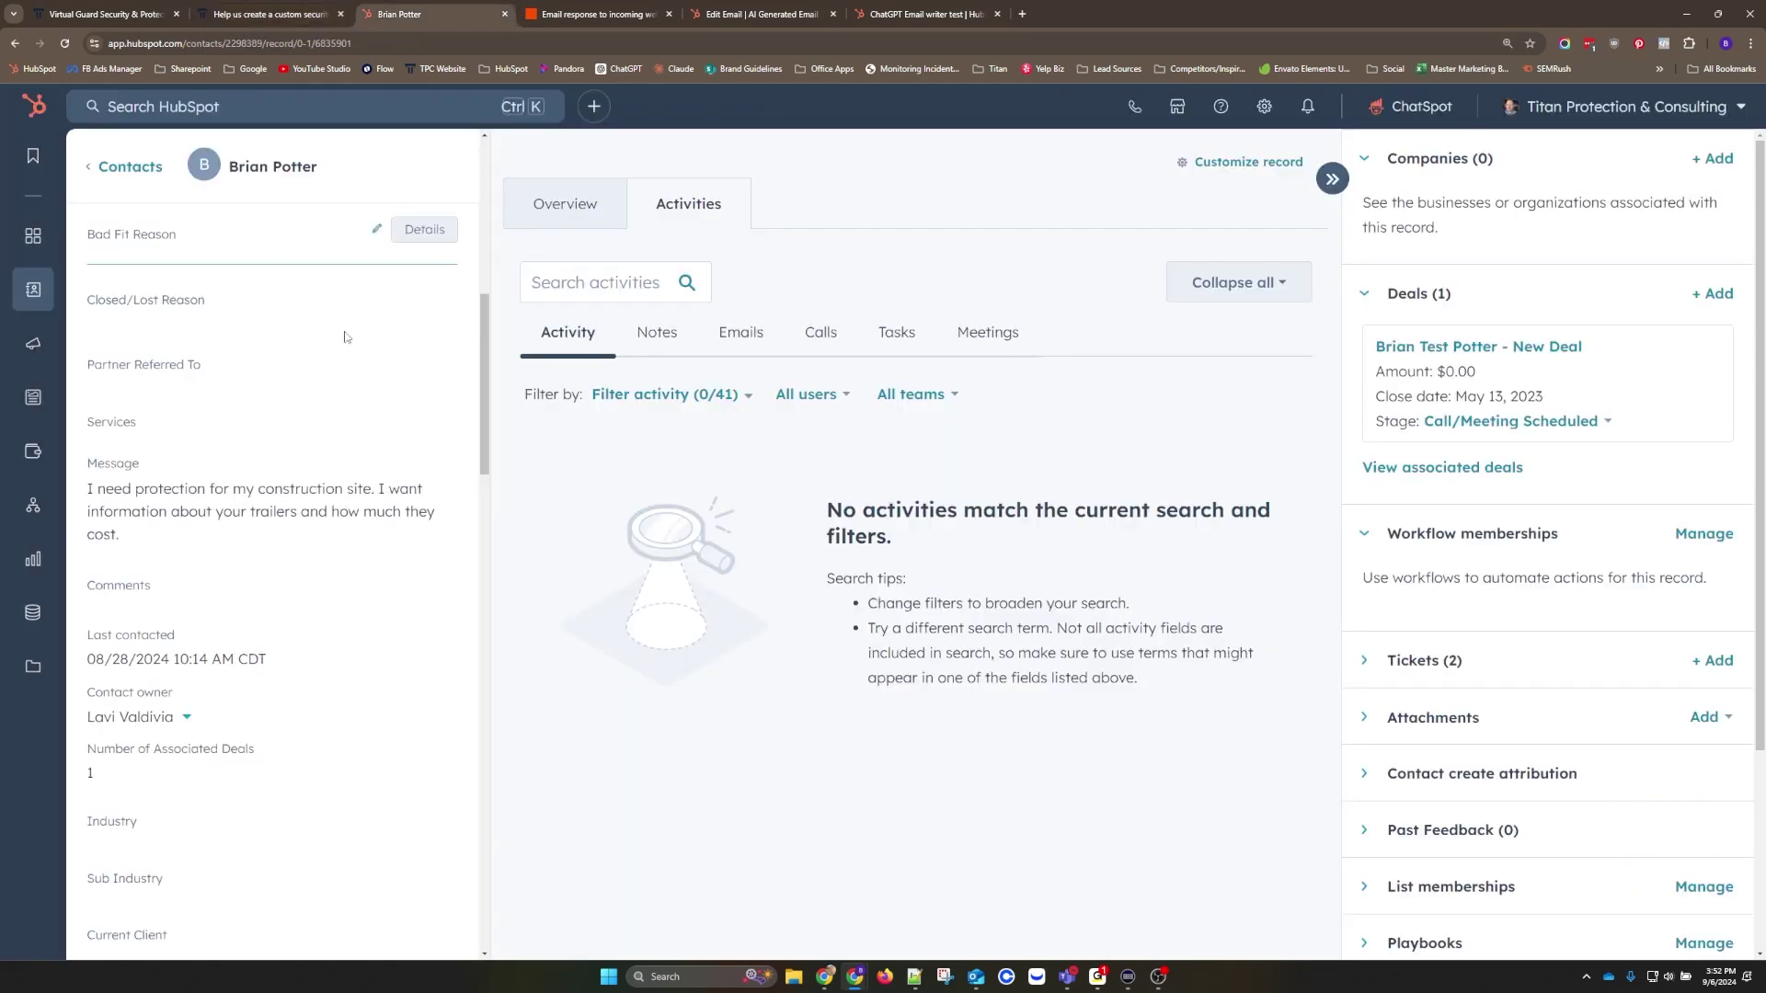
scroll(484, 366, down, 1)
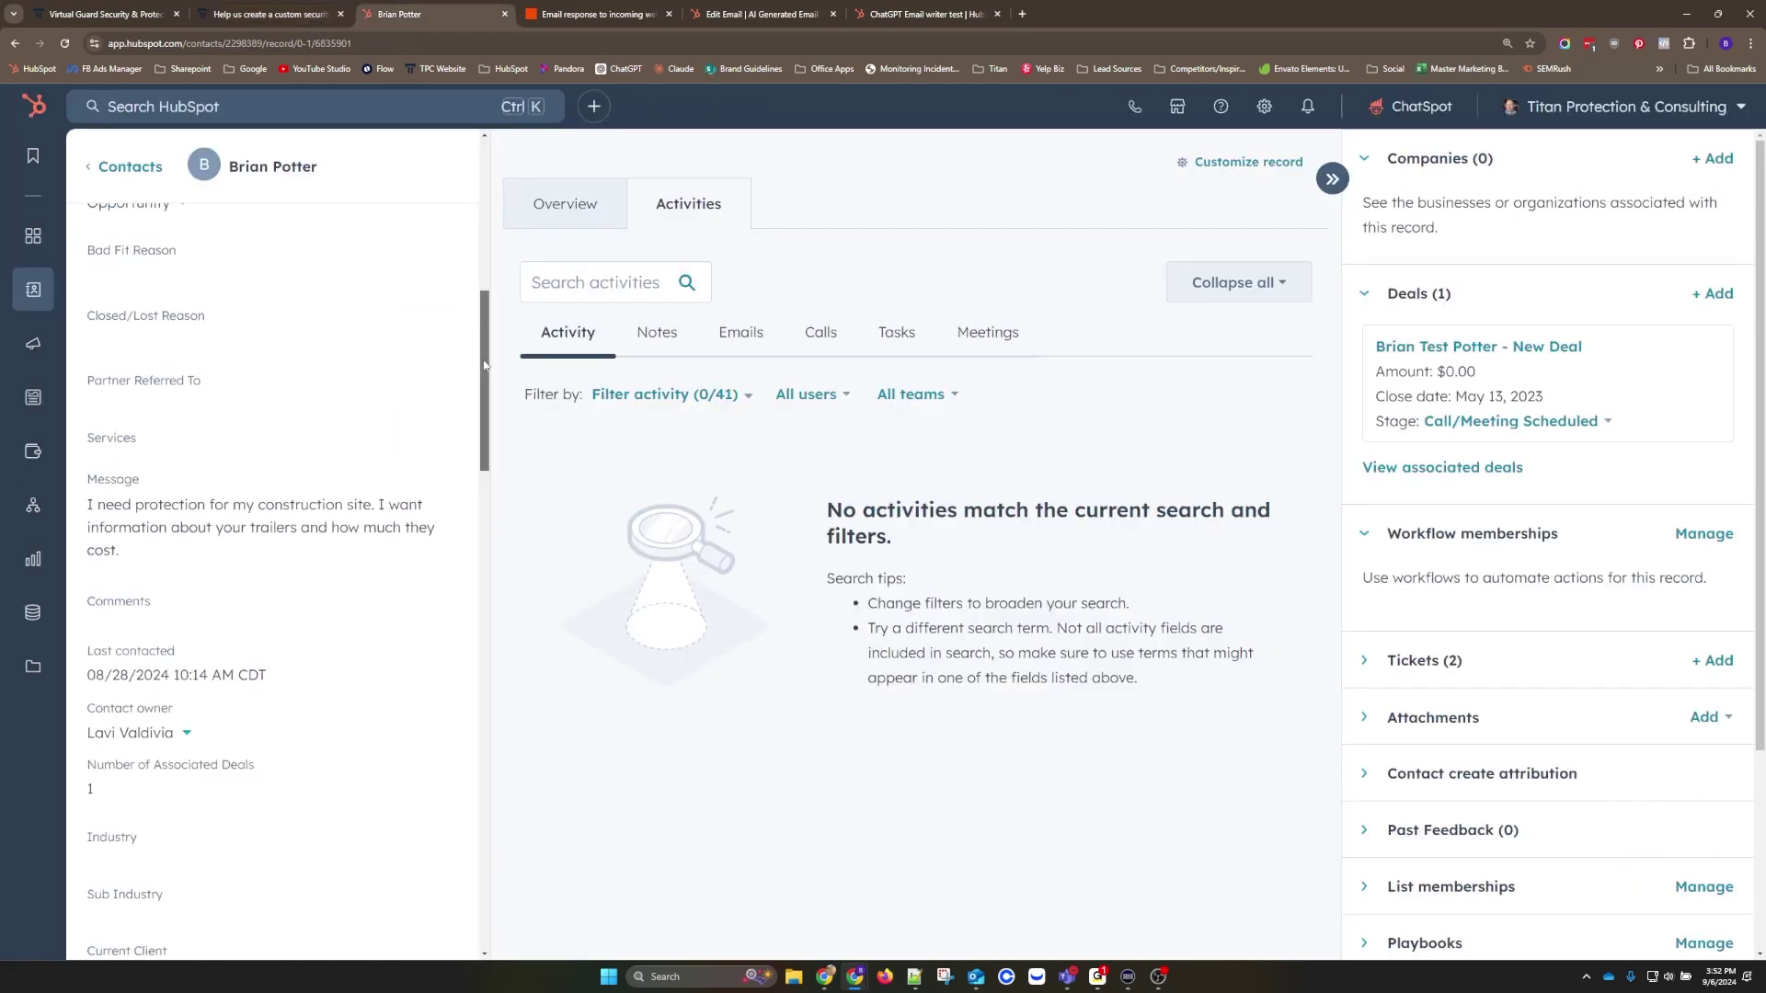
scroll(484, 366, down, 1)
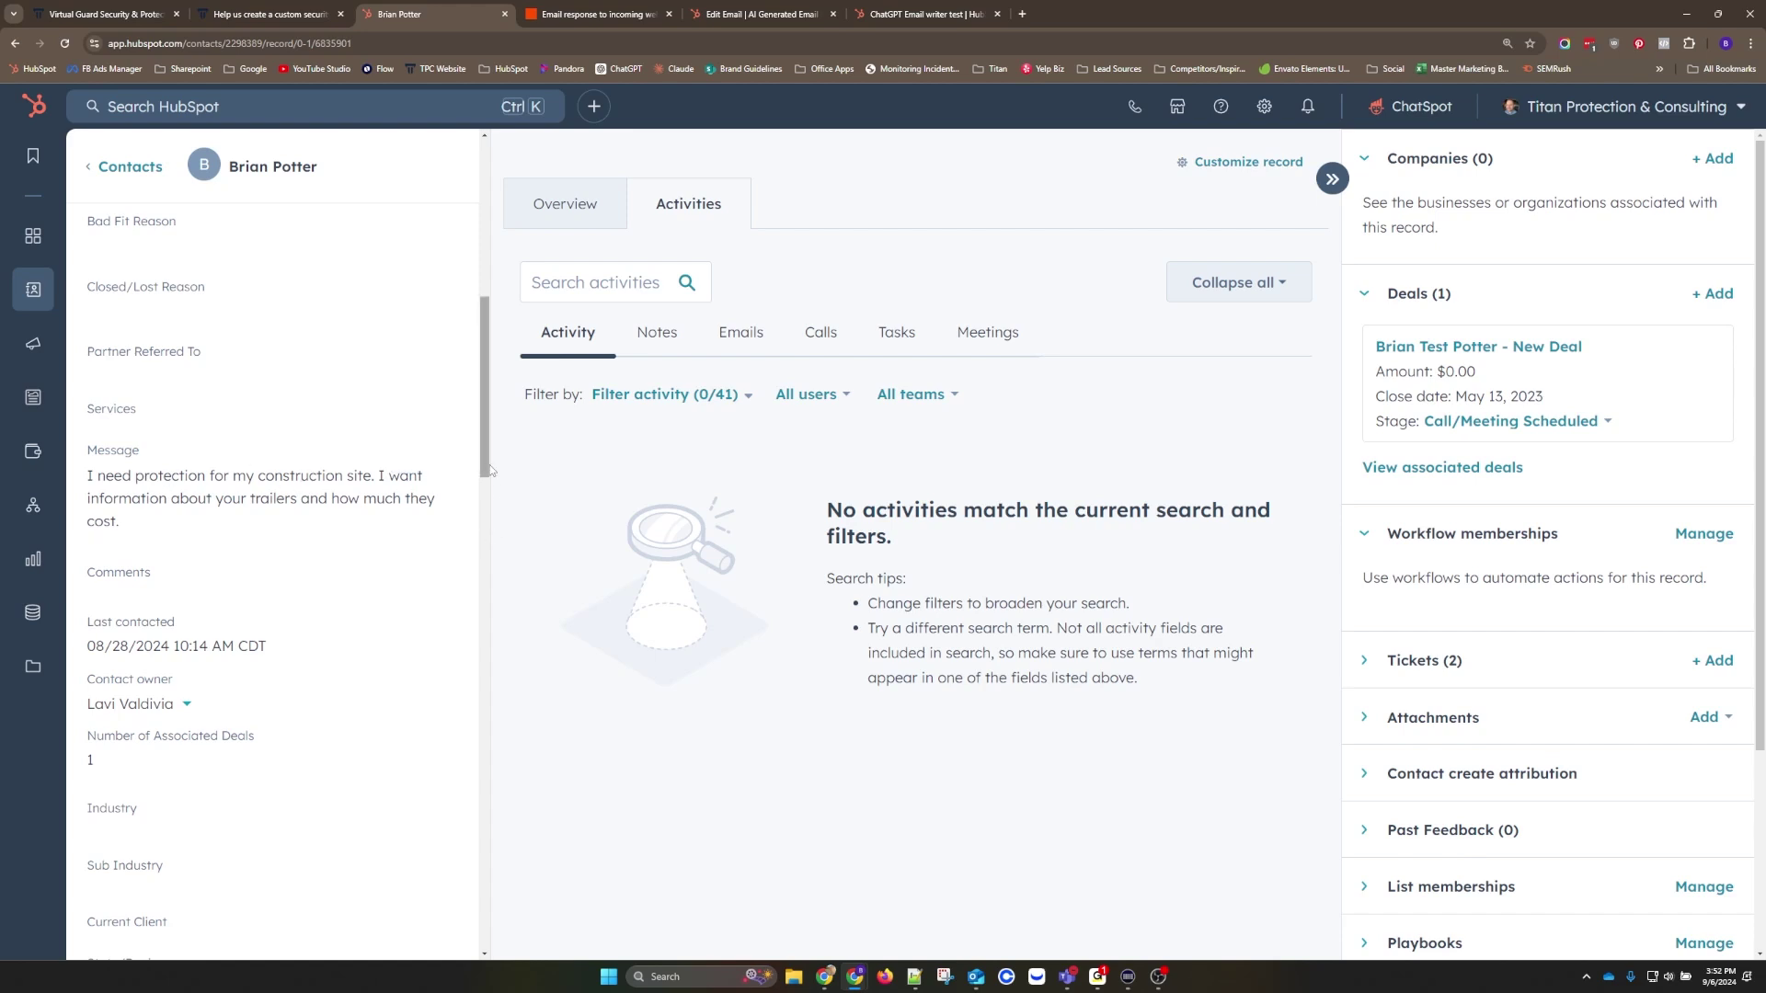
scroll(486, 471, down, 1)
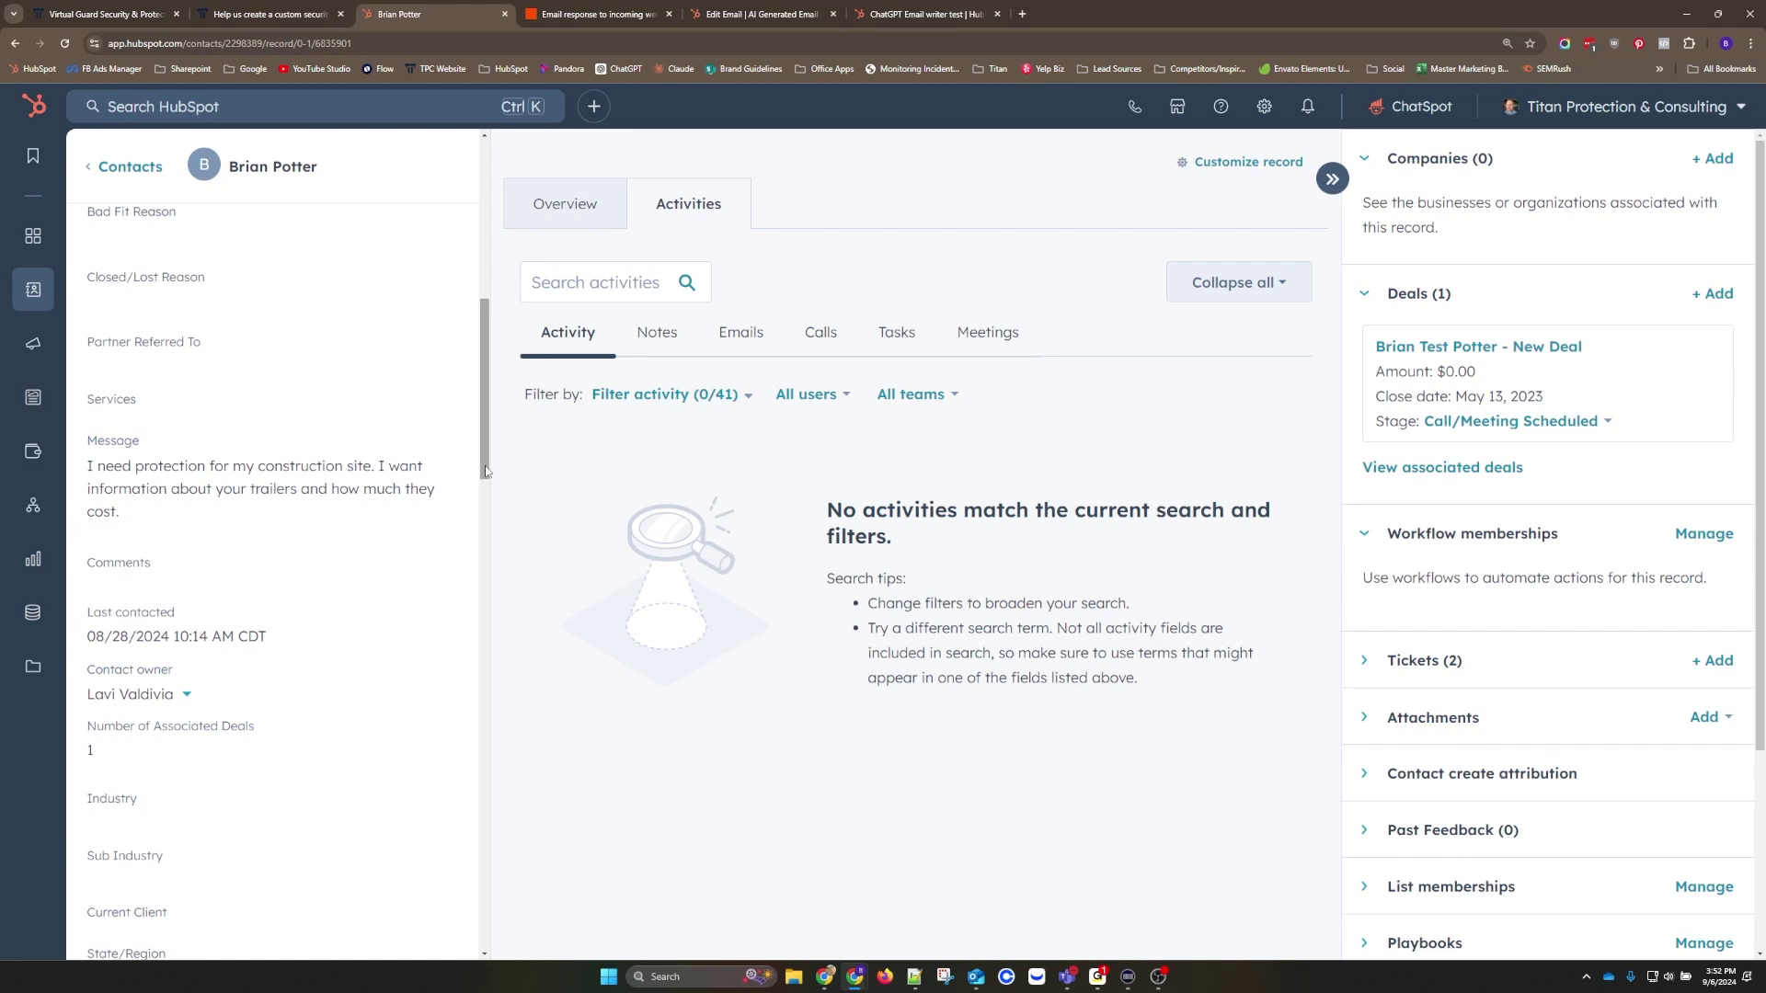
drag(485, 471, 480, 464)
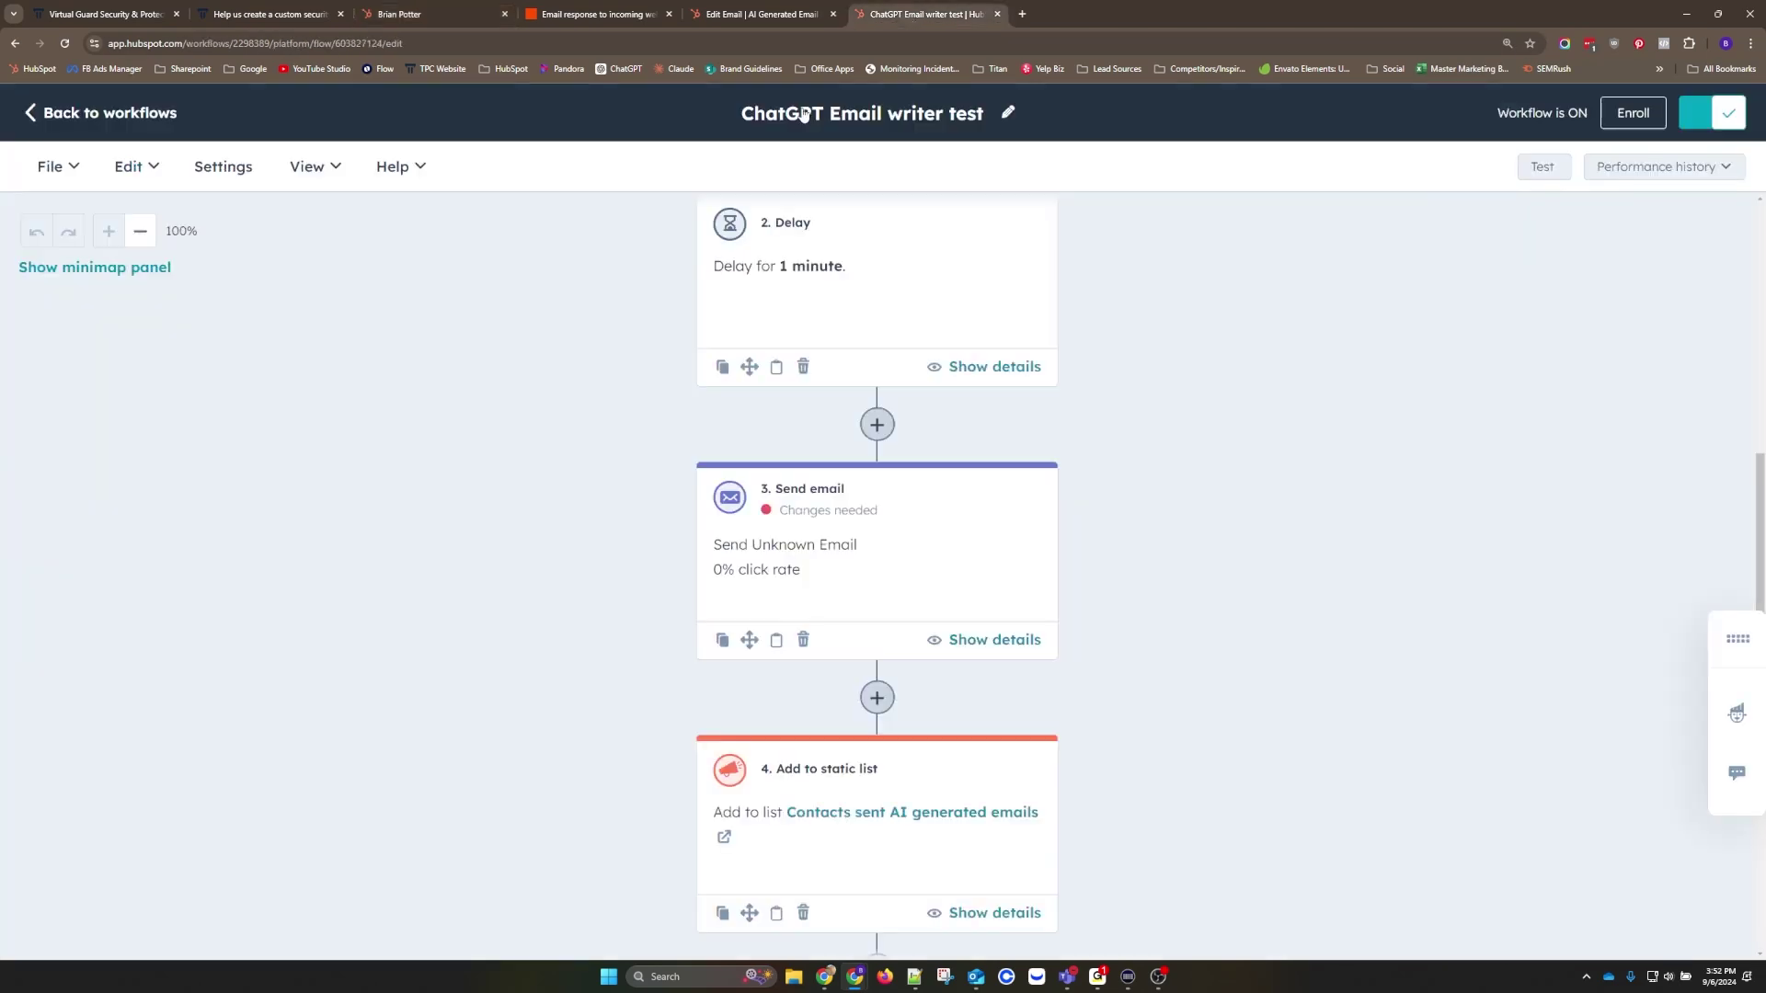
Switch to the ChatGPT Email writer test workflow and examine its enrollment trigger, delay, send email and static list actions
click(920, 14)
scroll(623, 375, up, 5)
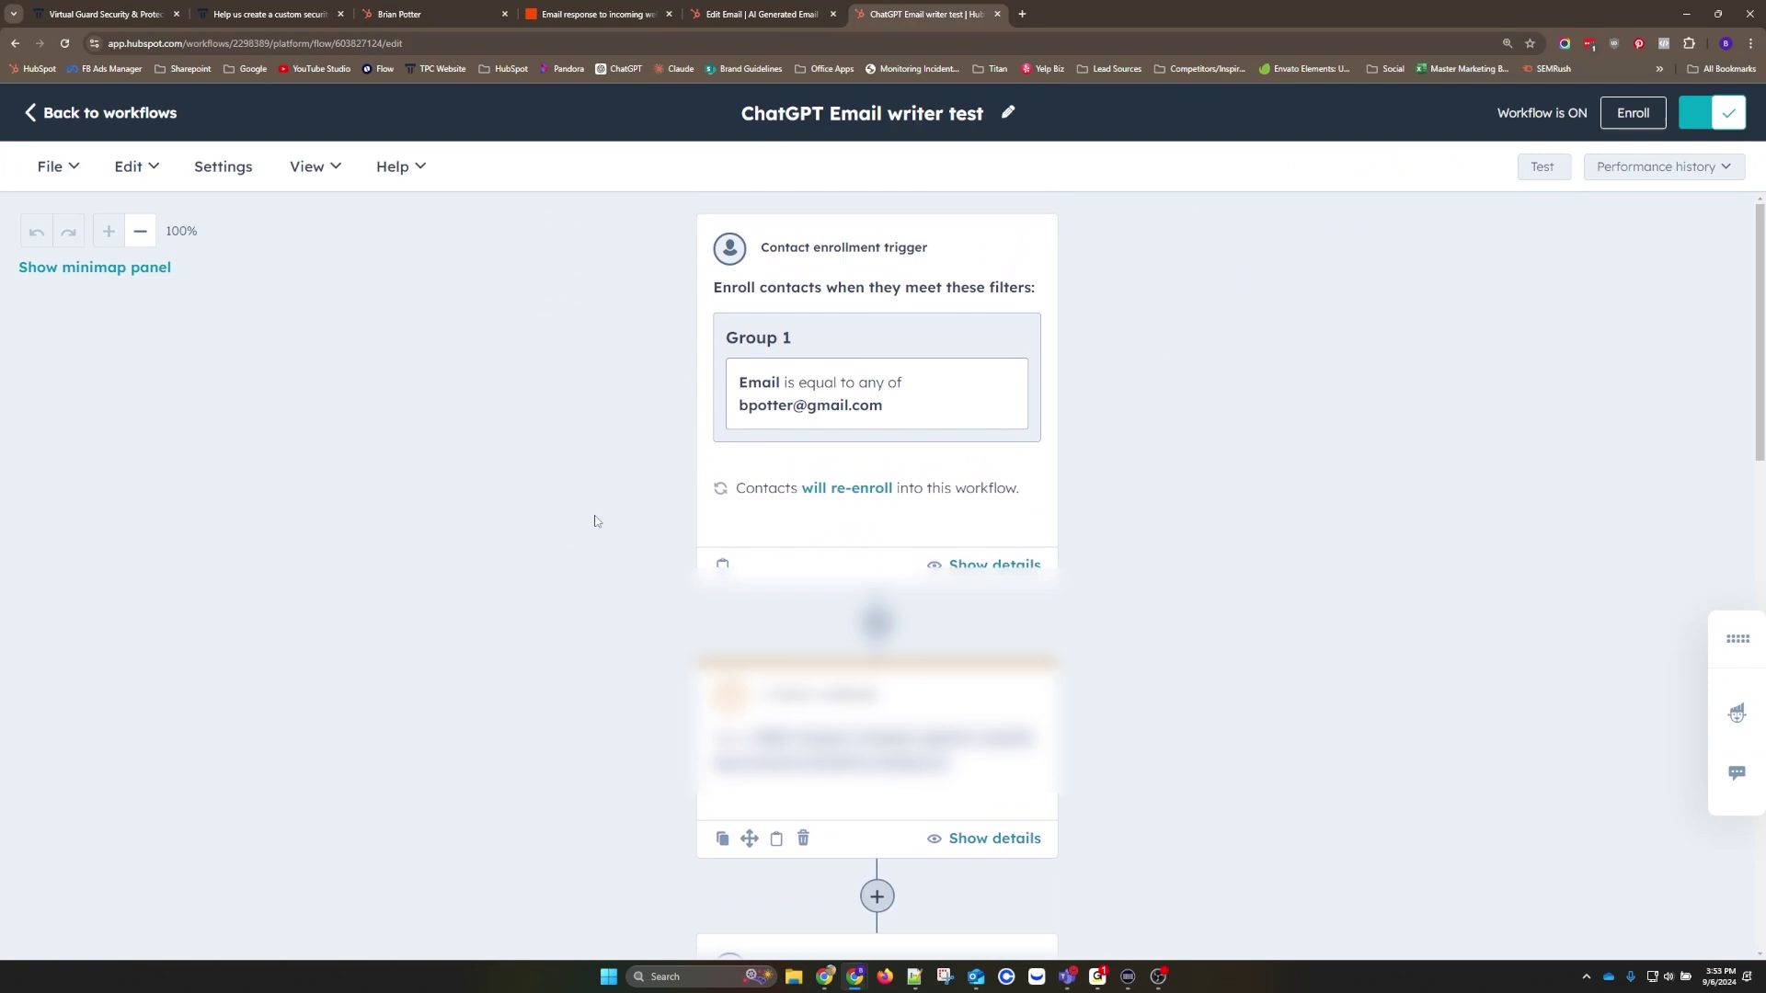
scroll(598, 523, down, 1)
scroll(598, 592, down, 2)
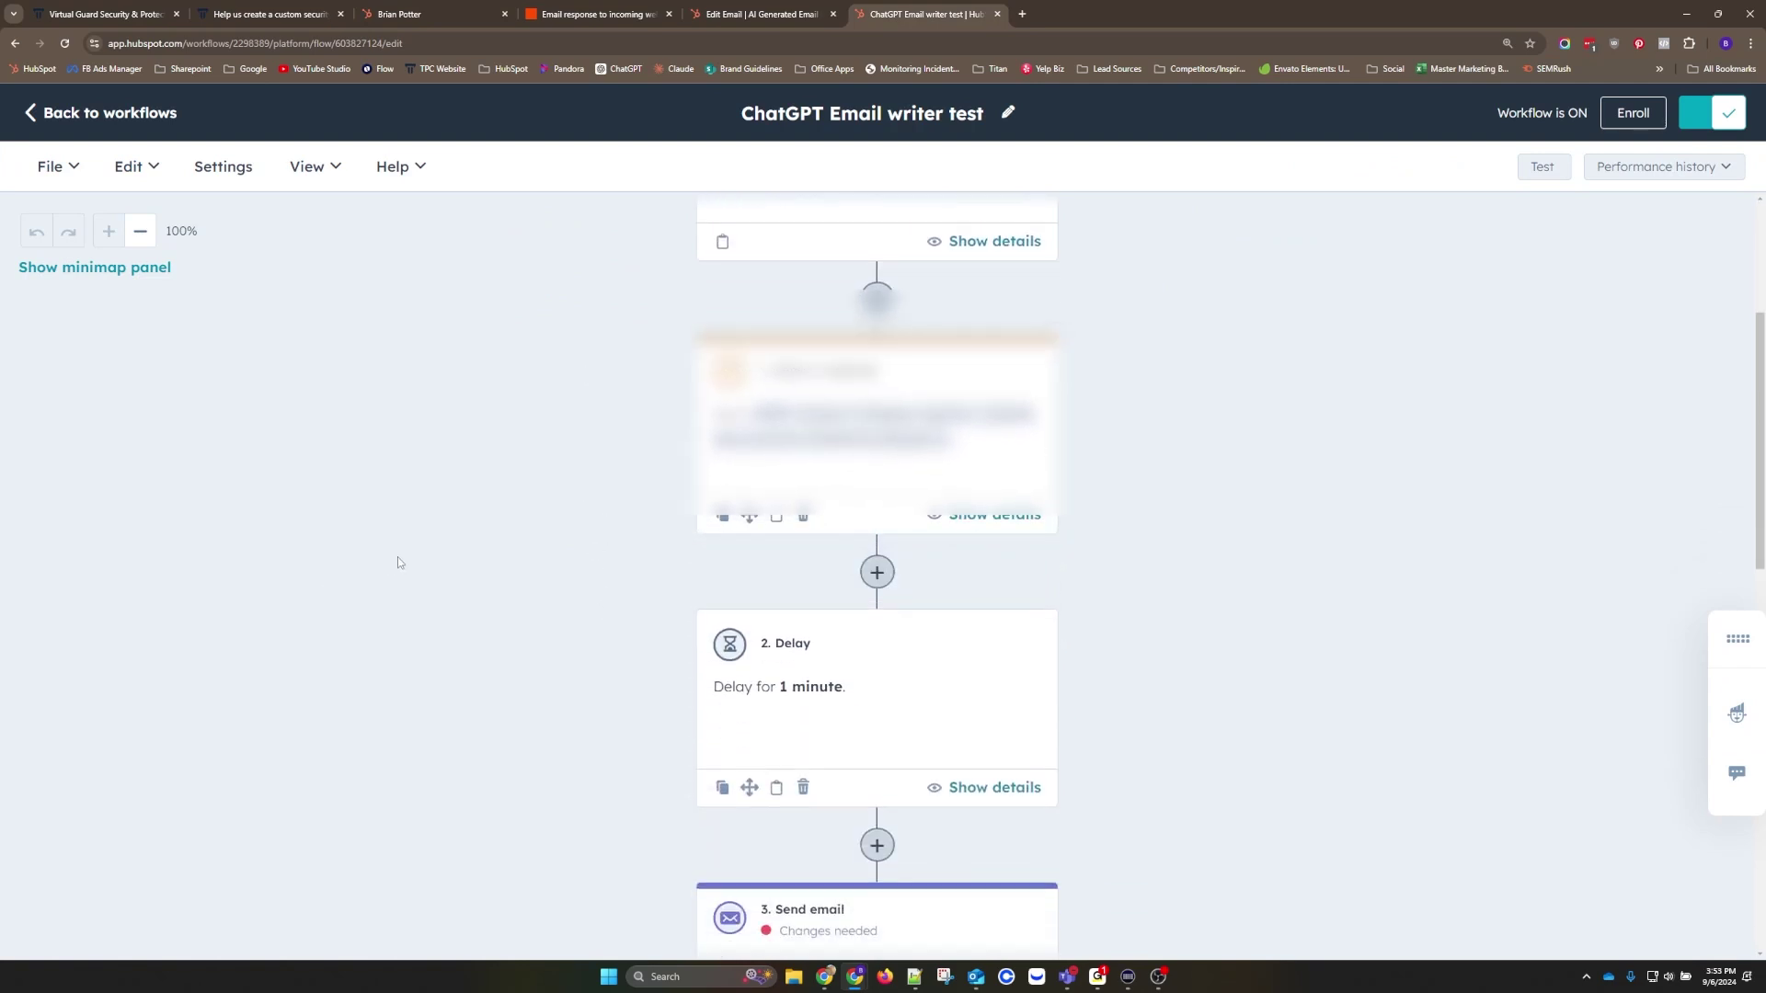
scroll(487, 588, down, 1)
scroll(556, 534, down, 2)
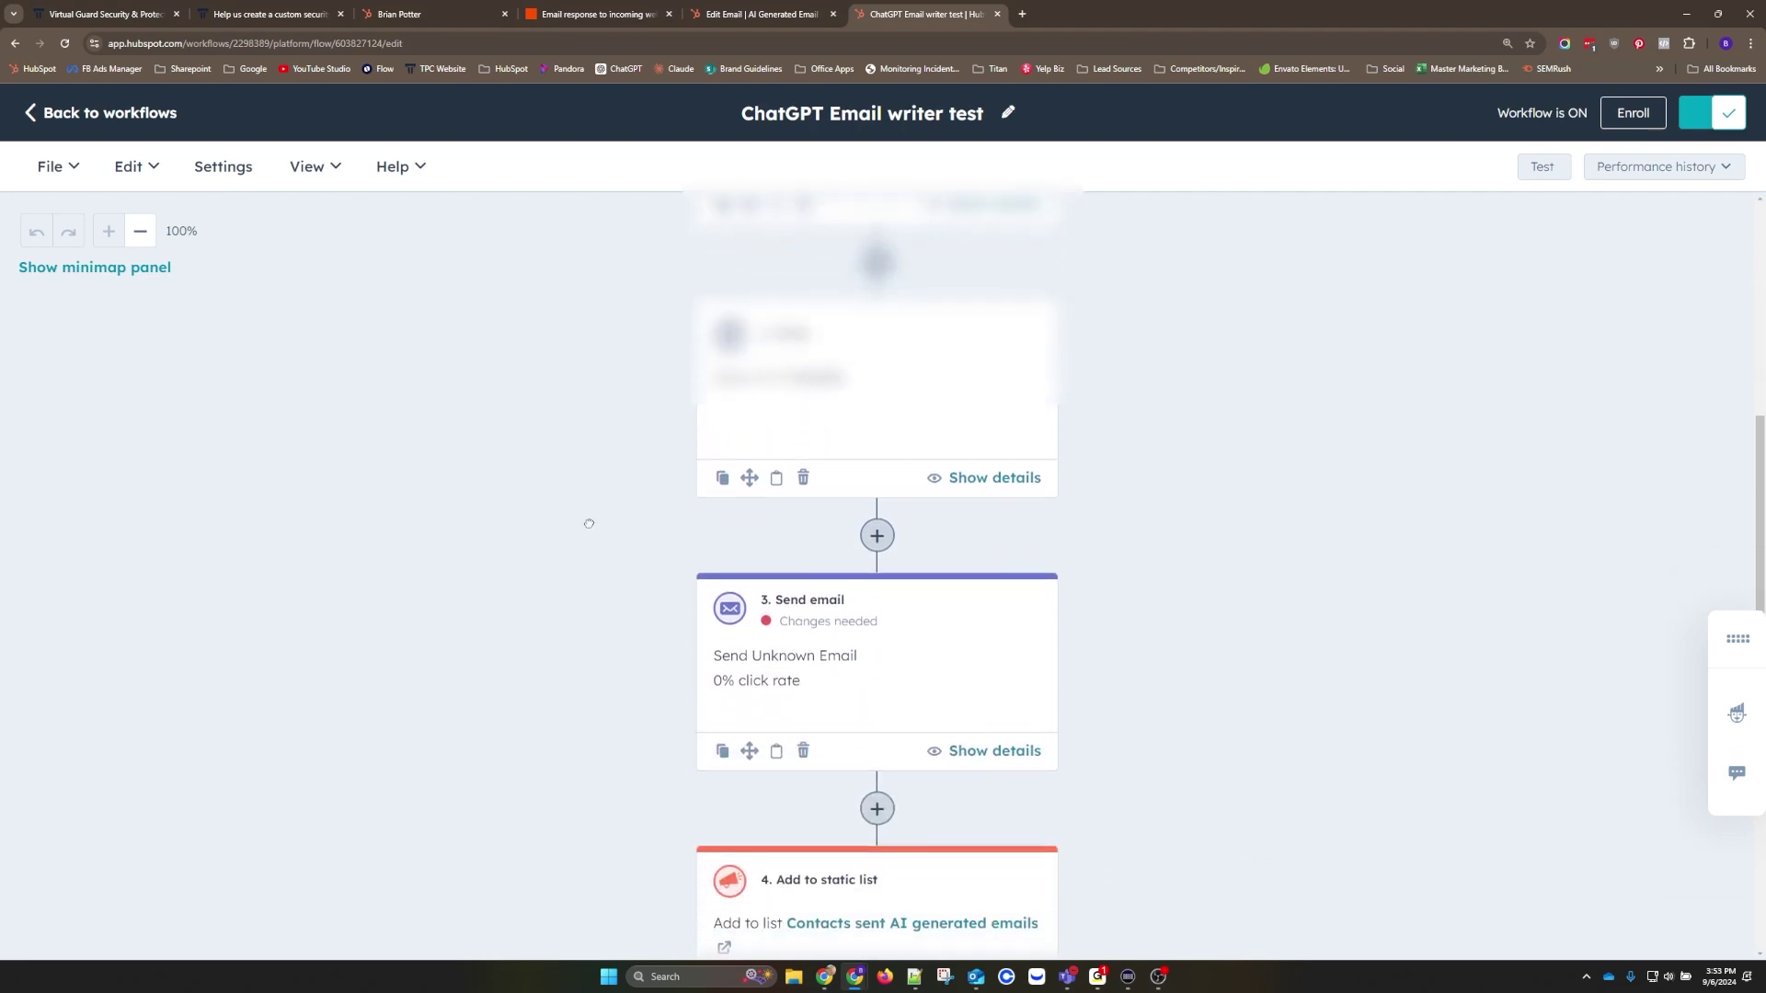
scroll(589, 518, down, 1)
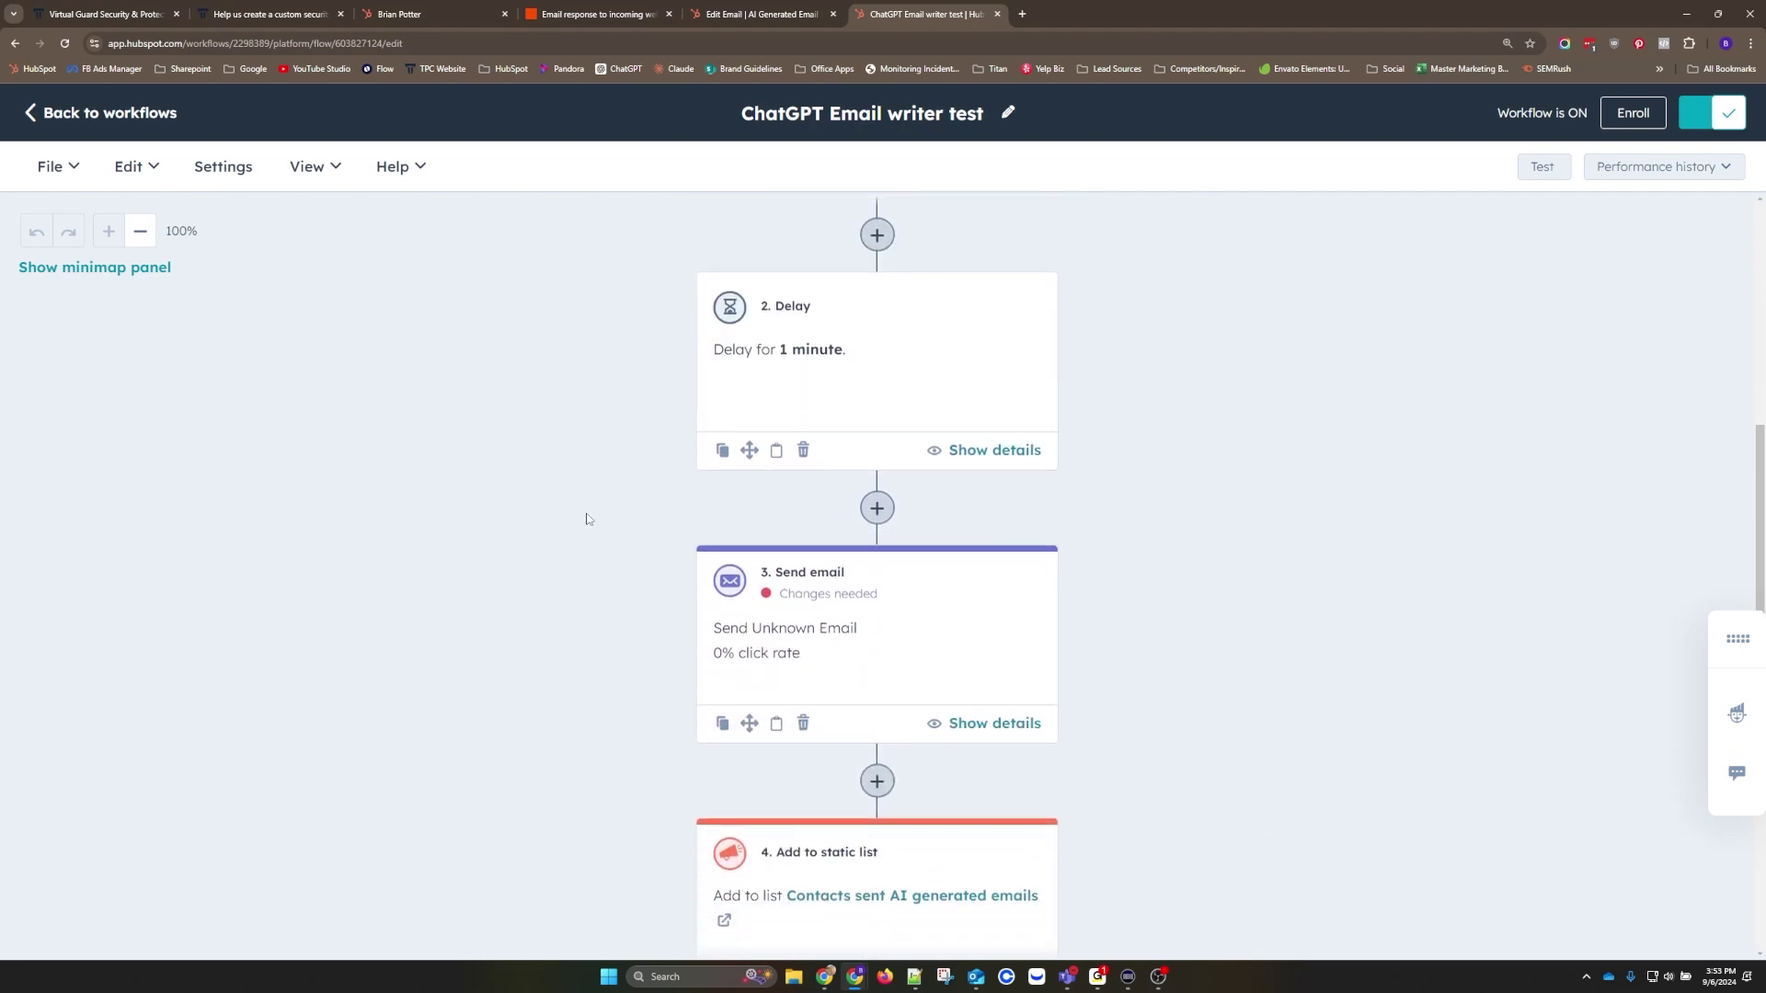
scroll(585, 521, down, 1)
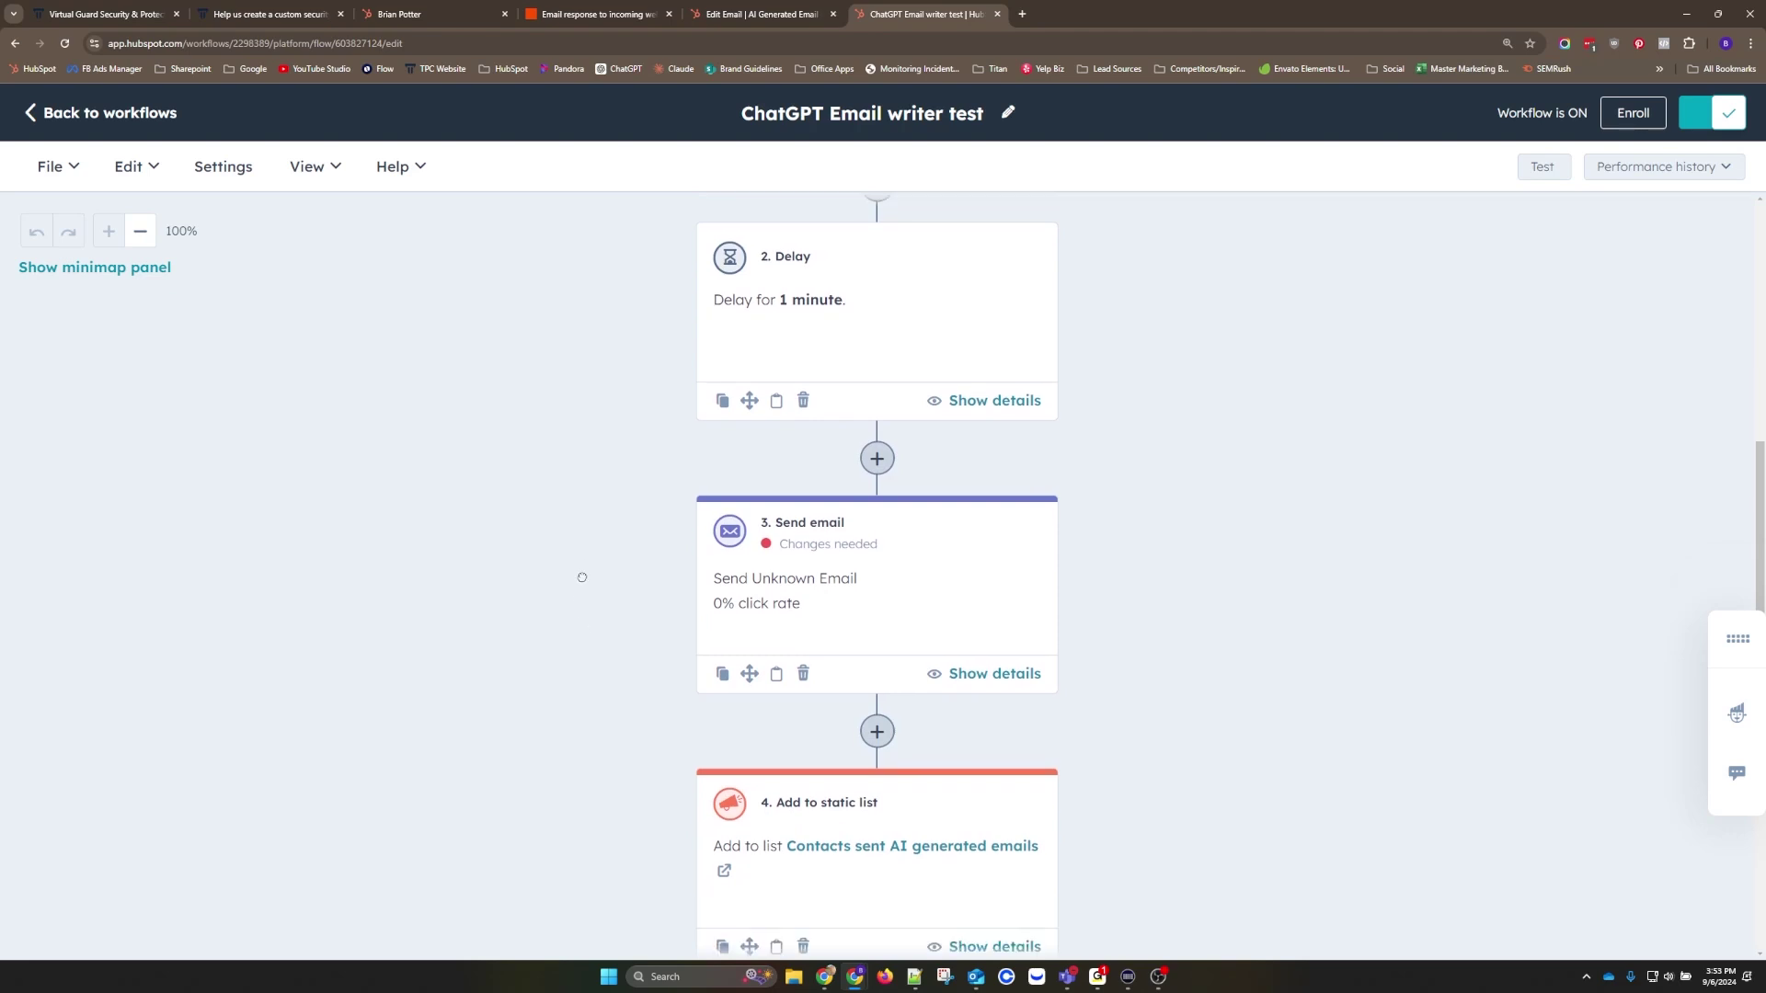
scroll(577, 634, down, 1)
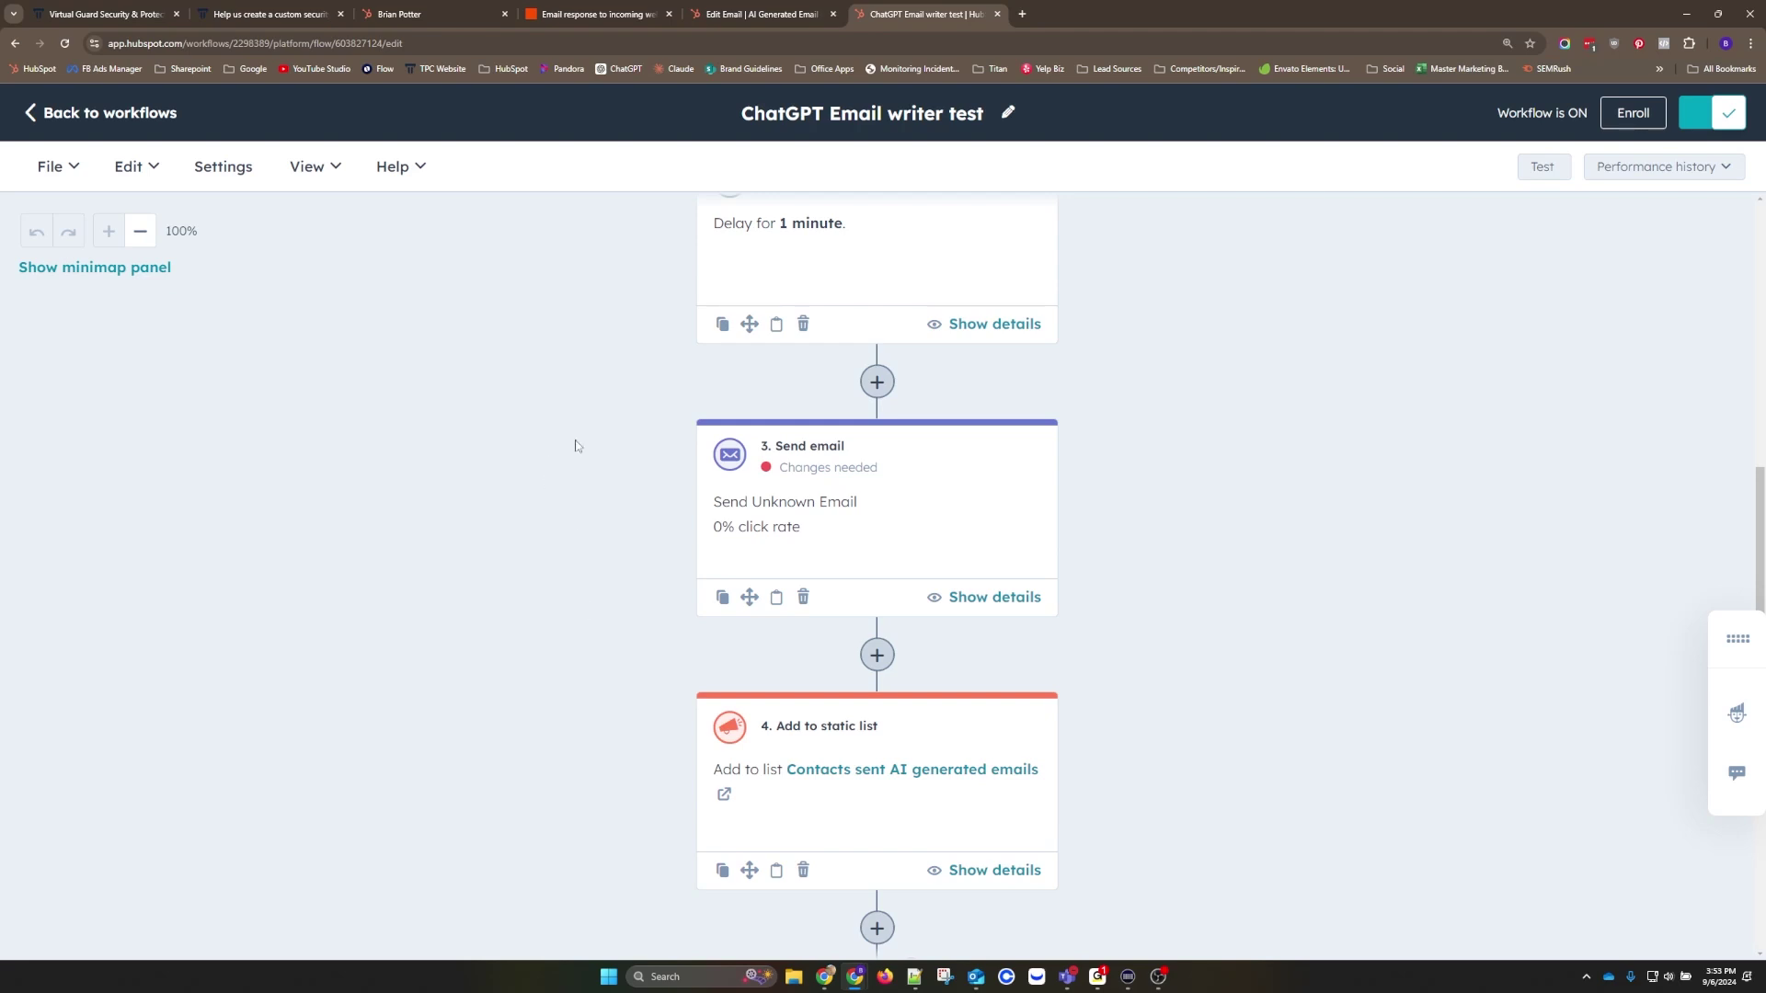
Switch to the Zapier lead response Zap and review the Catch Hook trigger's setup, configuration and test records
click(565, 19)
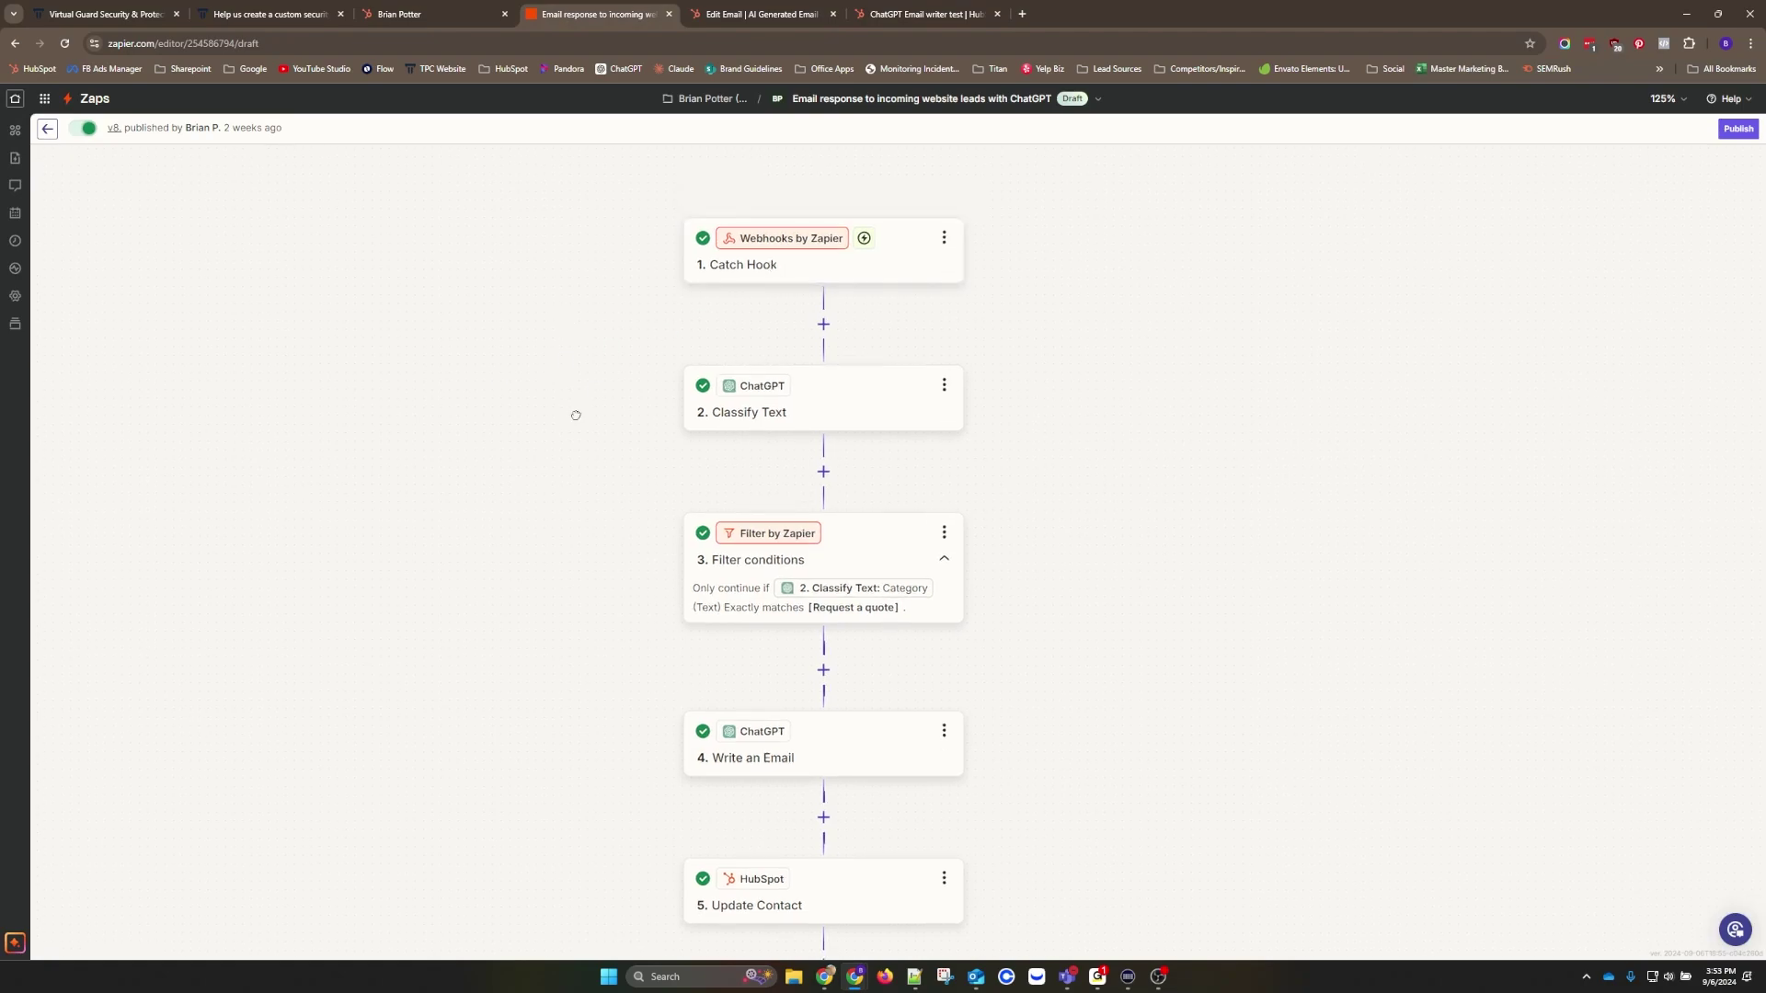
click(781, 277)
click(781, 277)
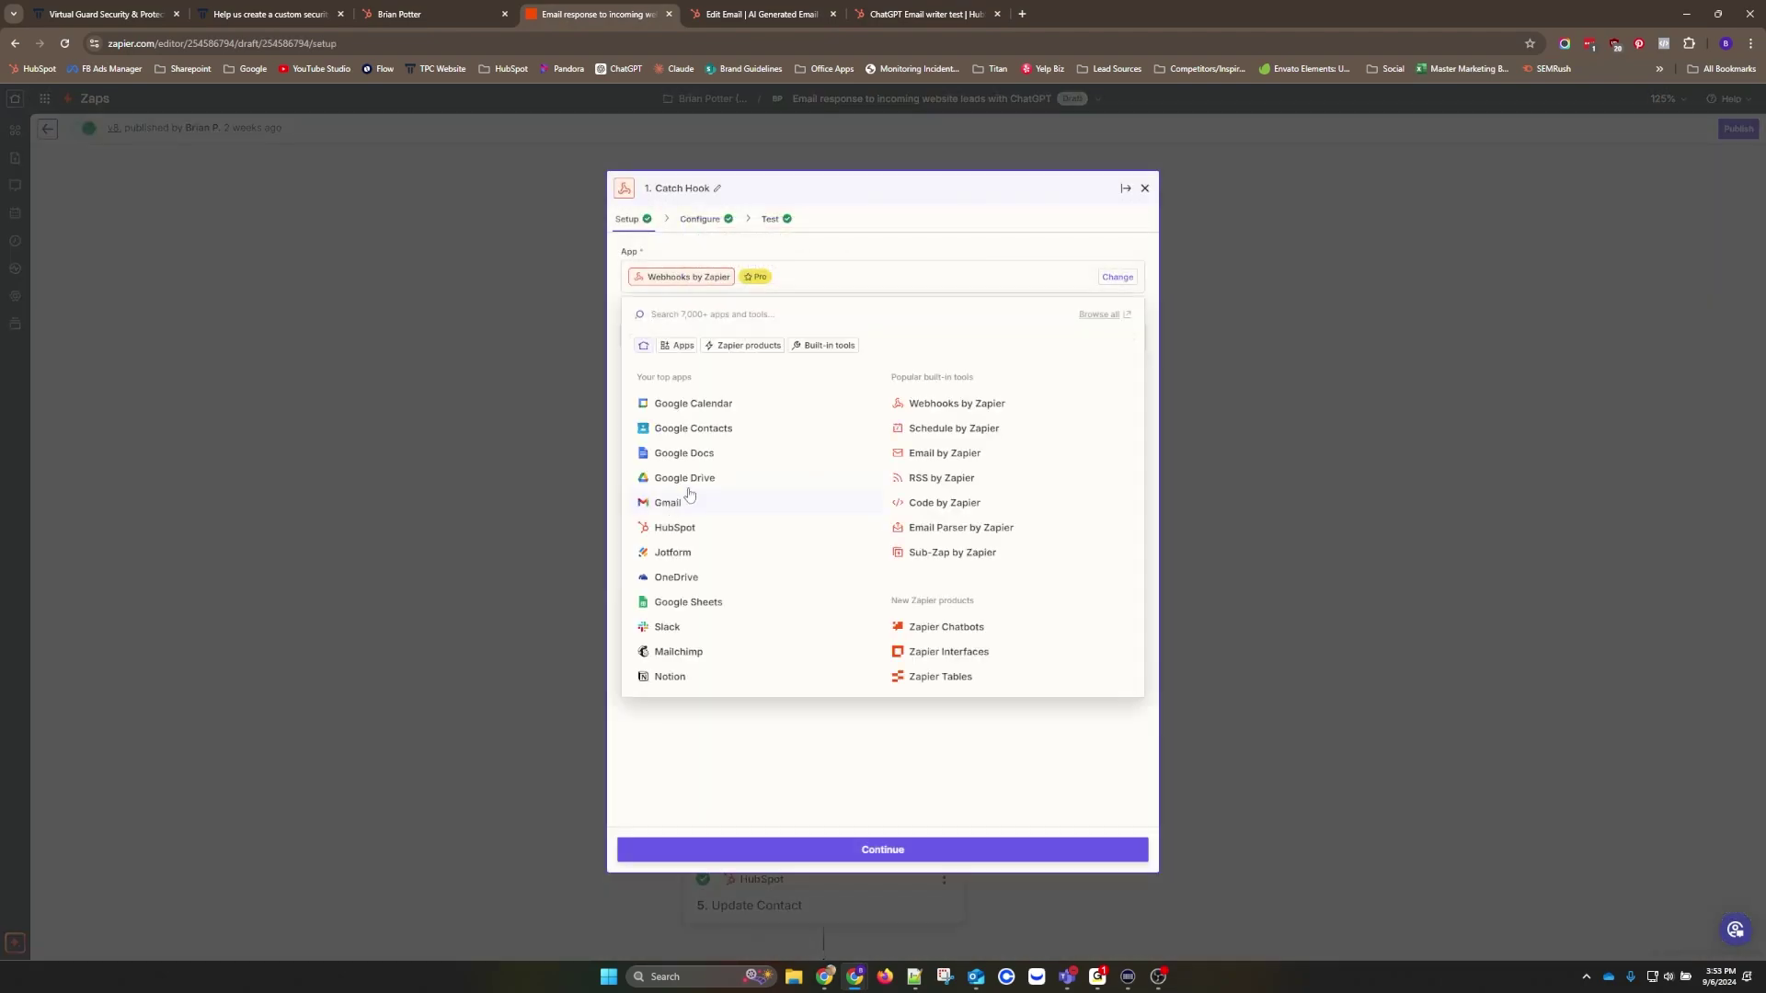
click(876, 214)
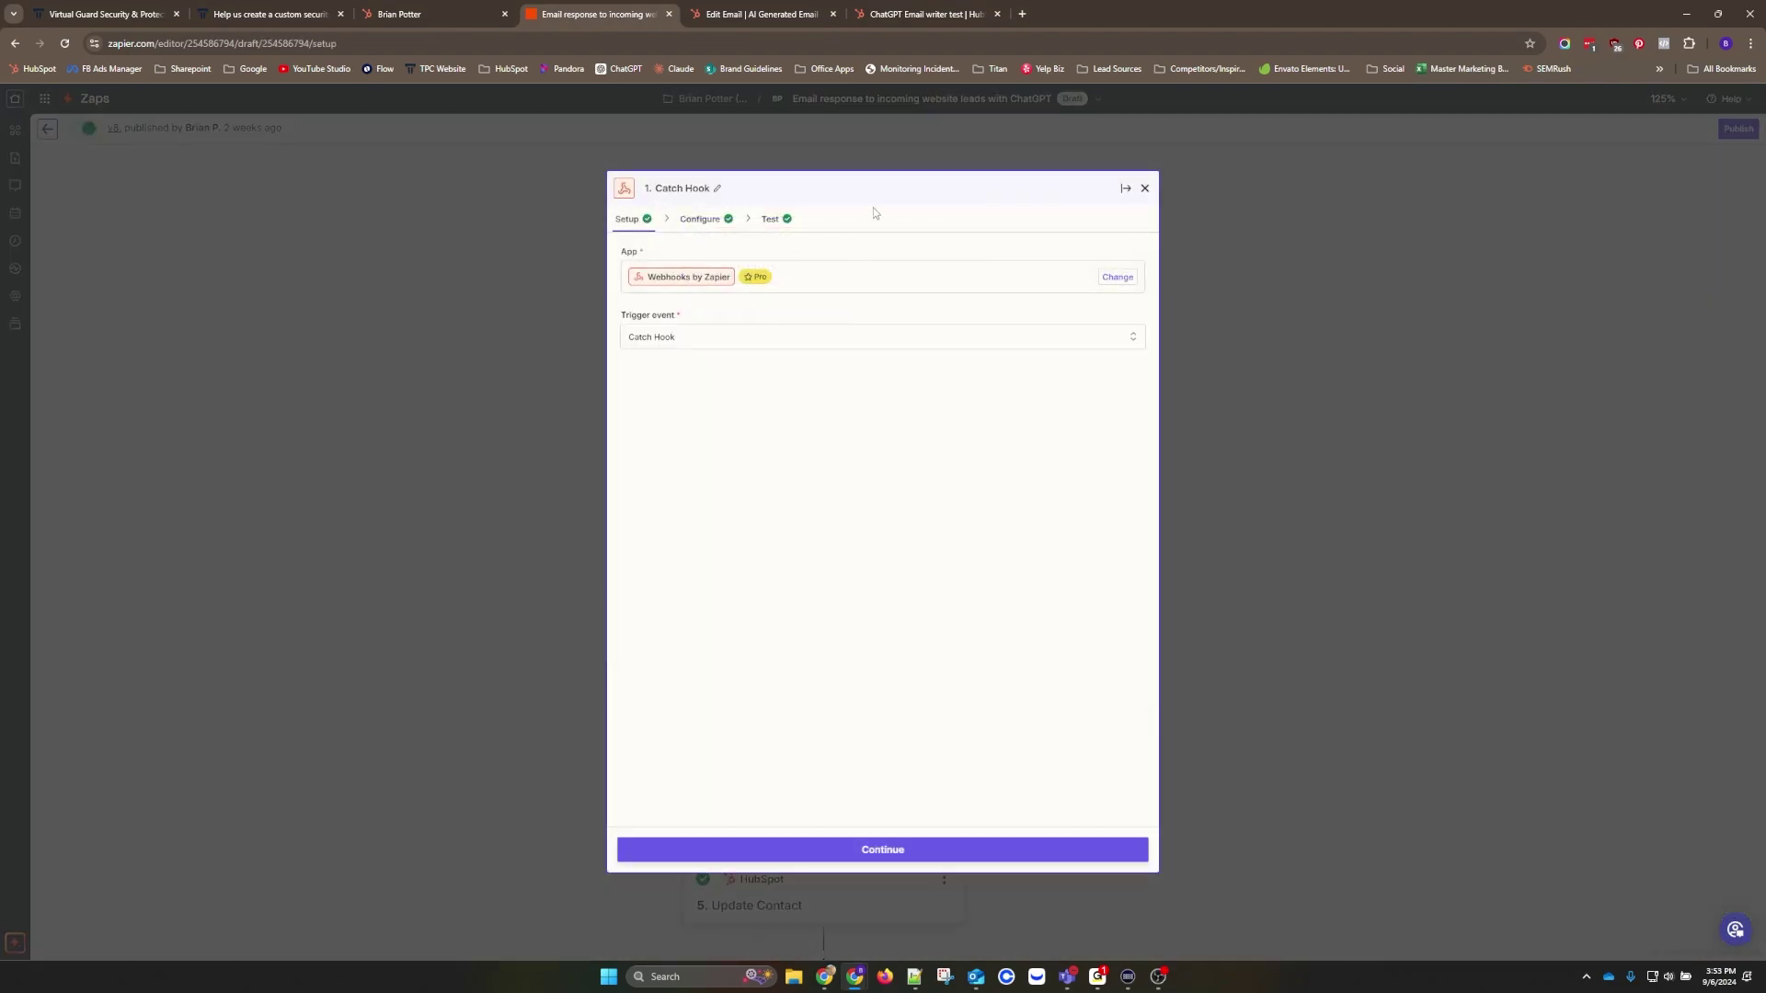
click(701, 224)
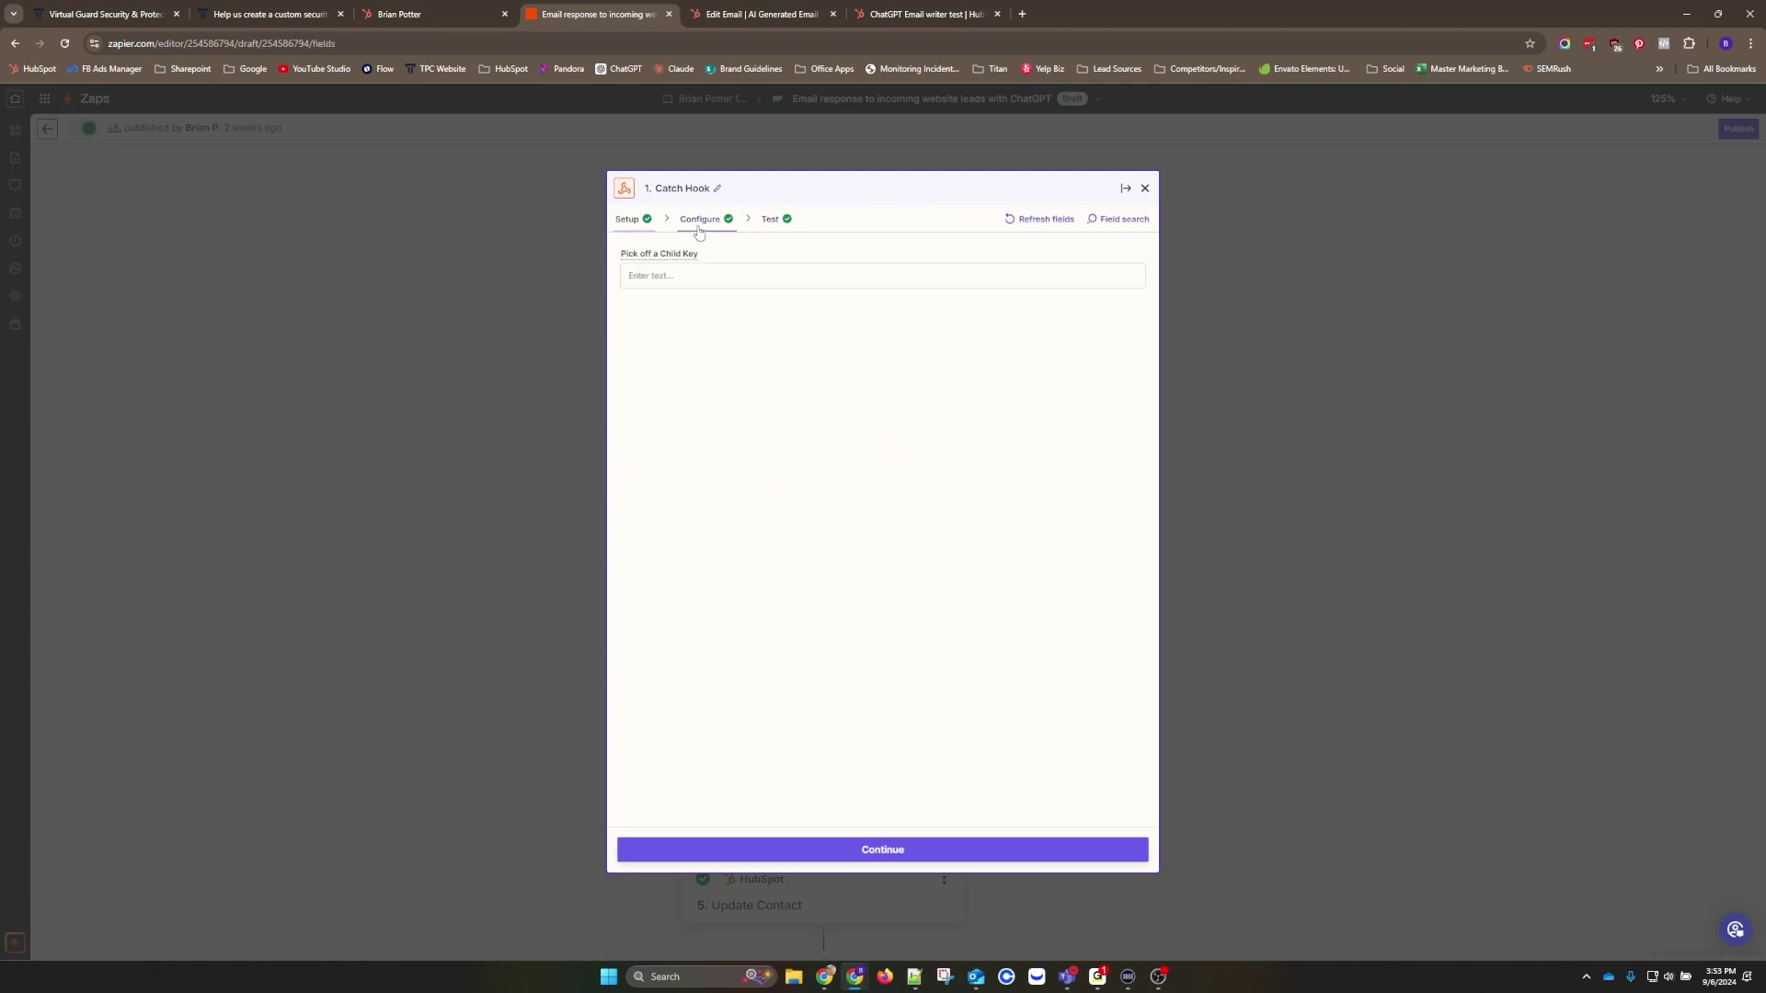
click(774, 219)
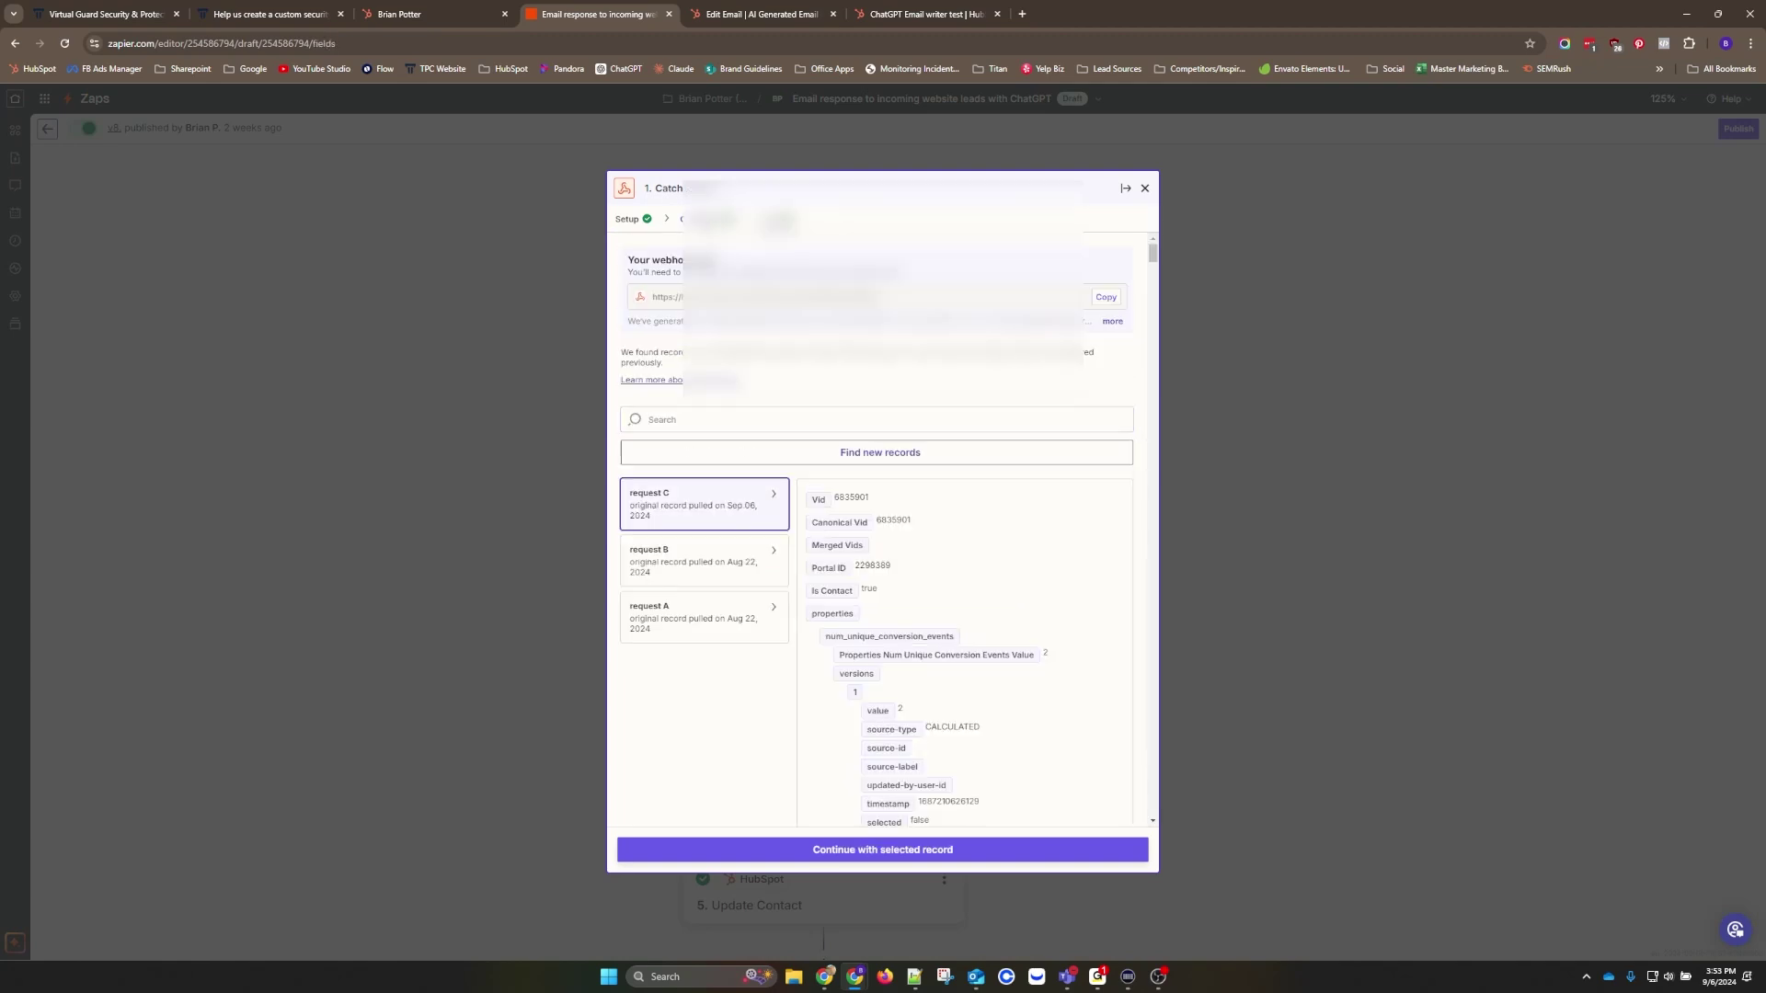
click(1145, 188)
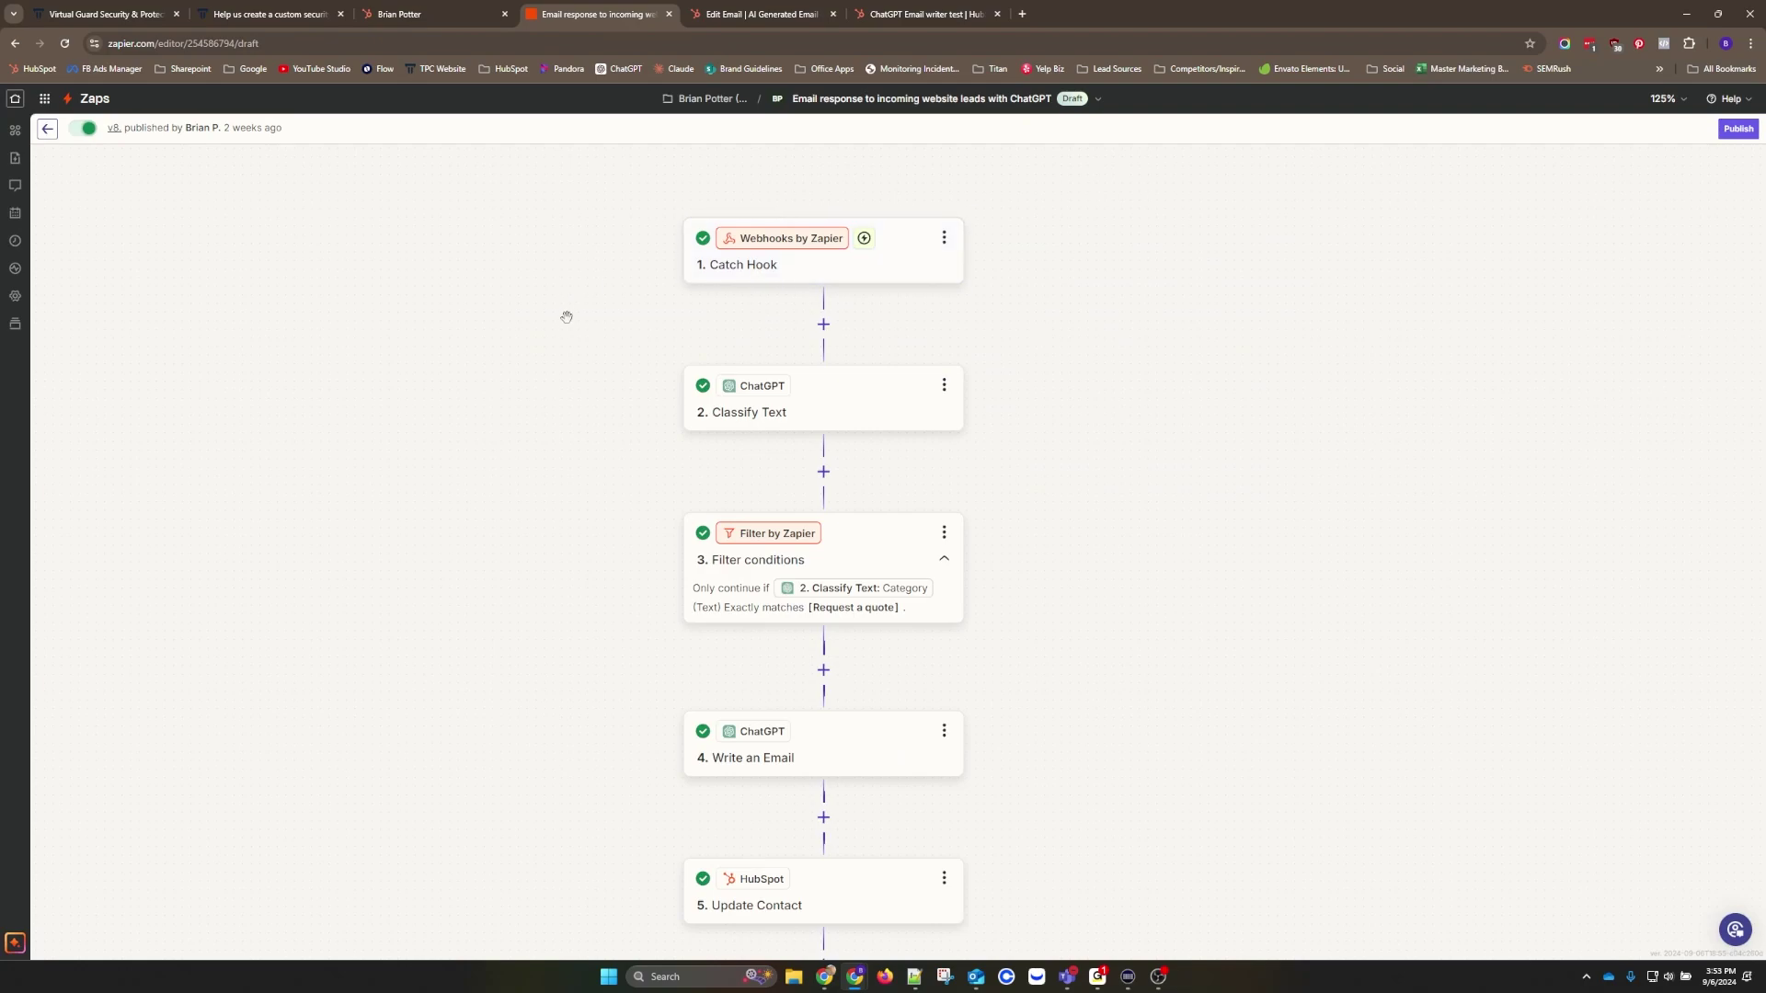
Add the category "Vendor wanting to sell us something" to the Classify Text step's configuration
click(843, 411)
click(841, 411)
click(801, 635)
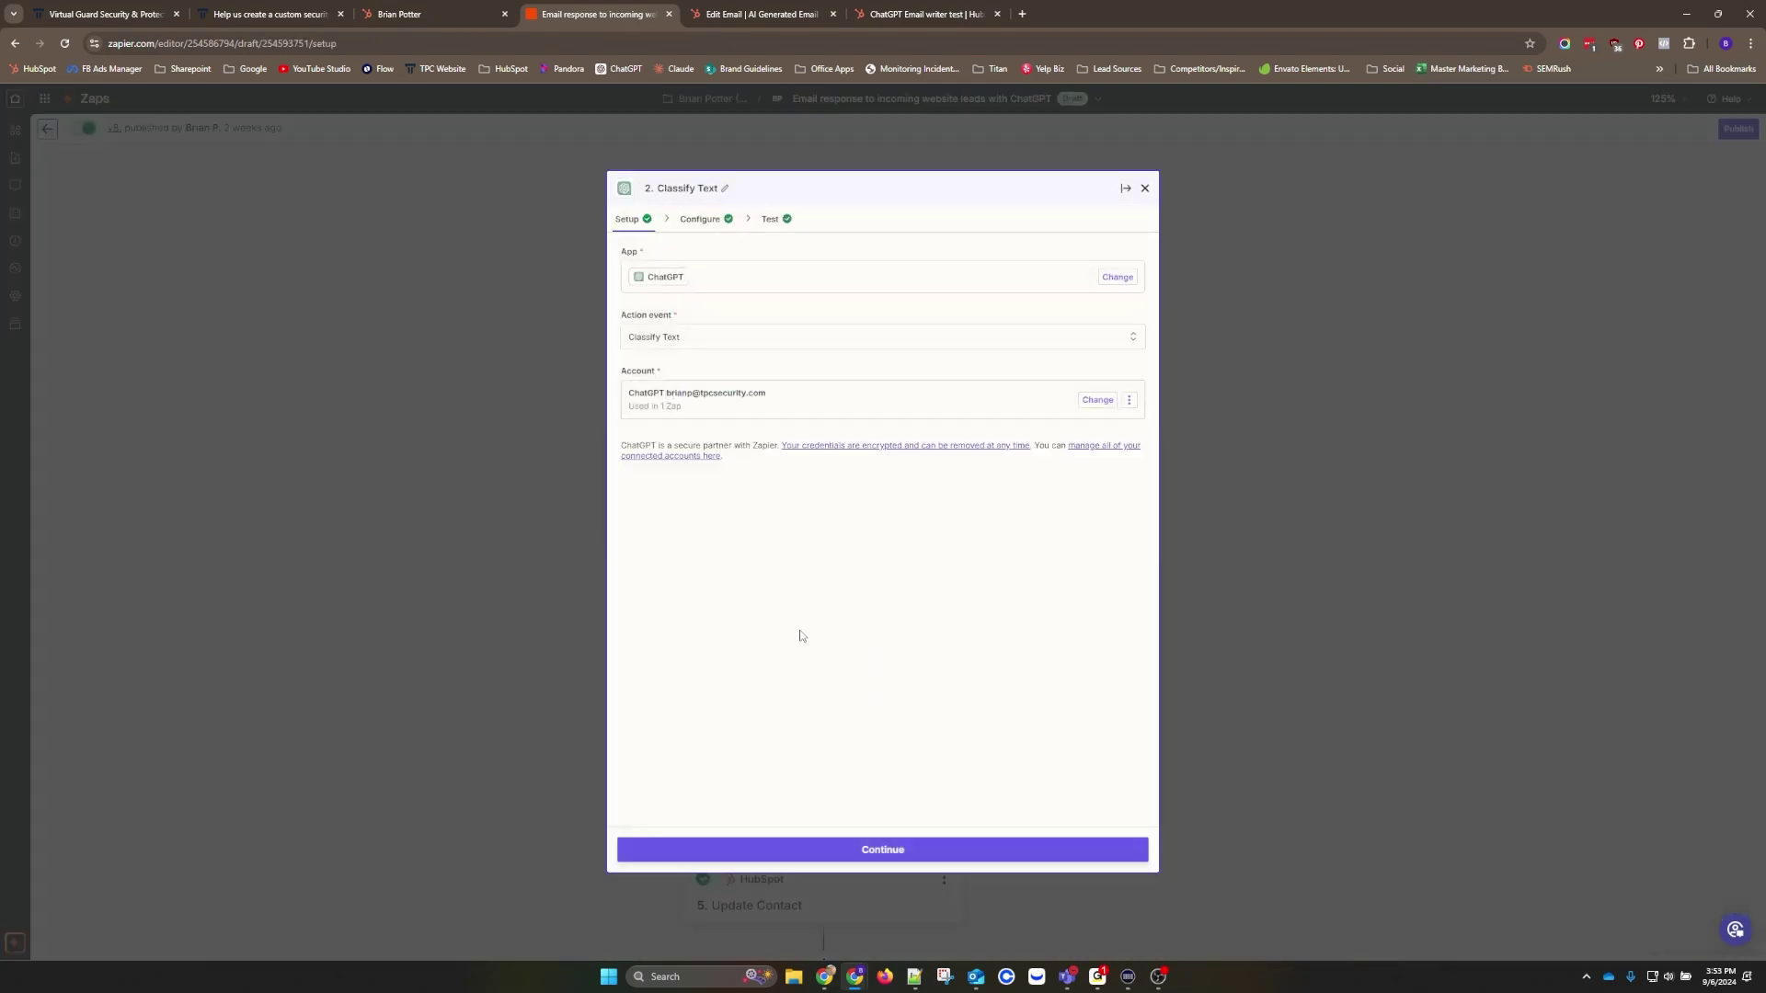
key(ctrl+plus)
key(ctrl+plus)
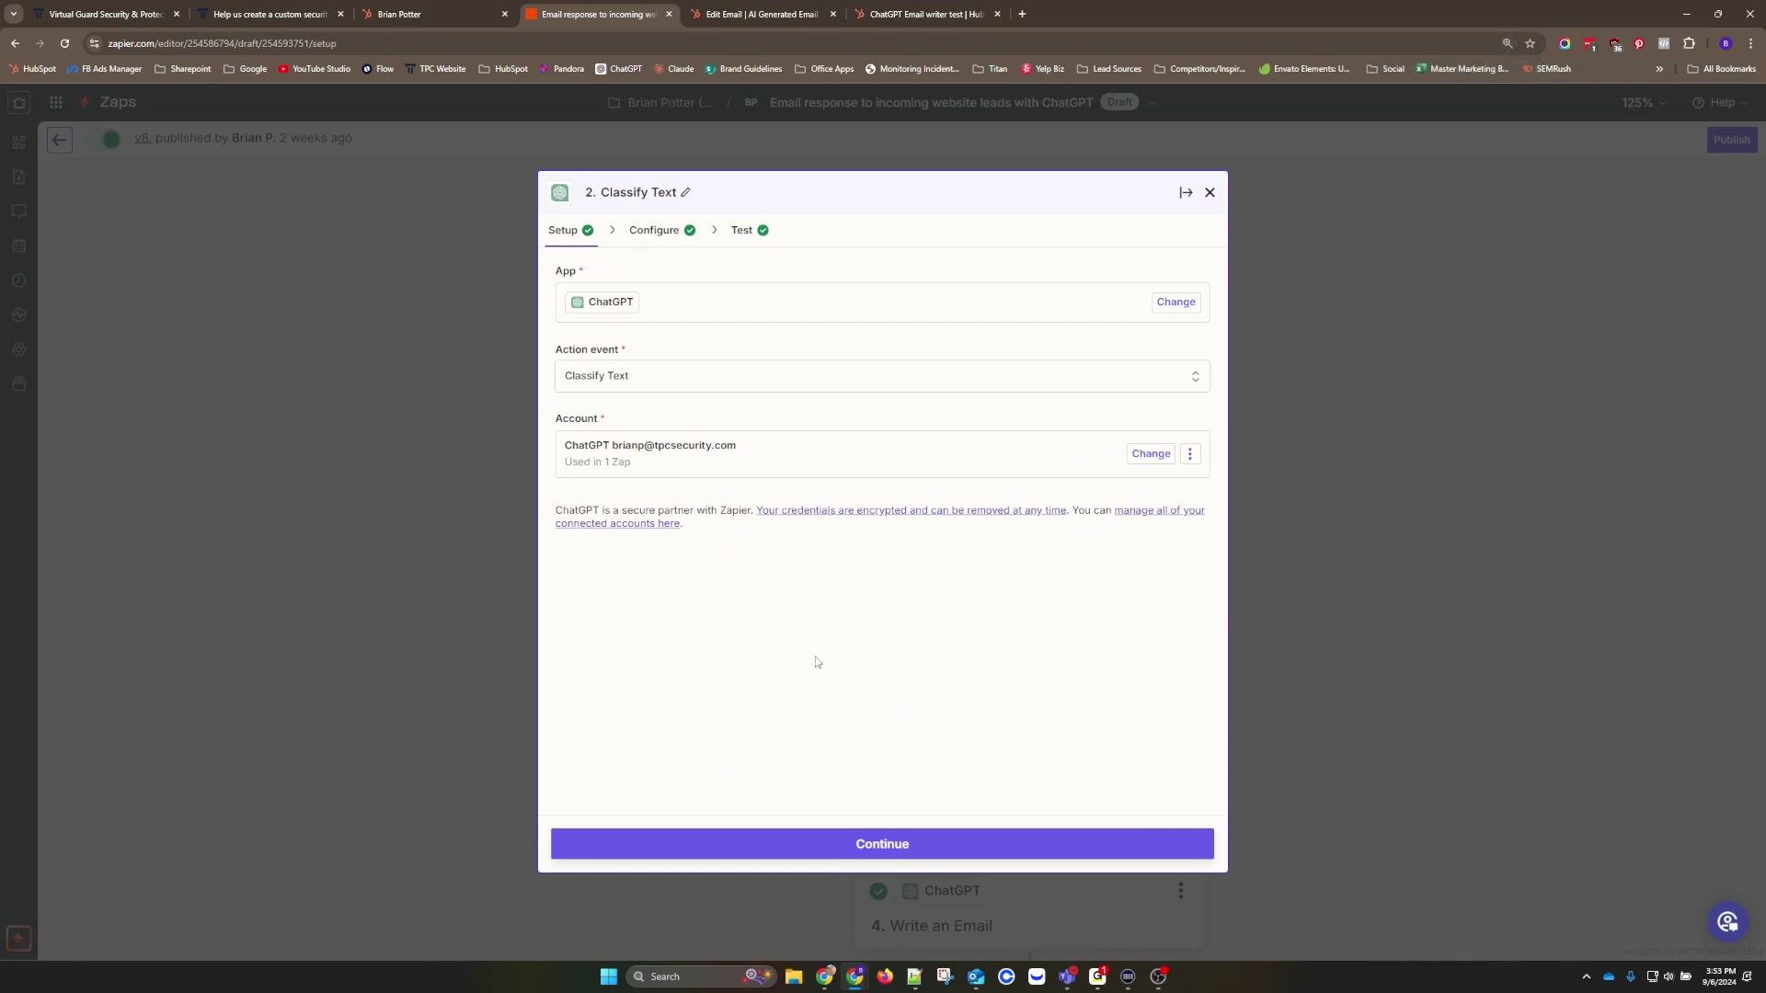
click(654, 230)
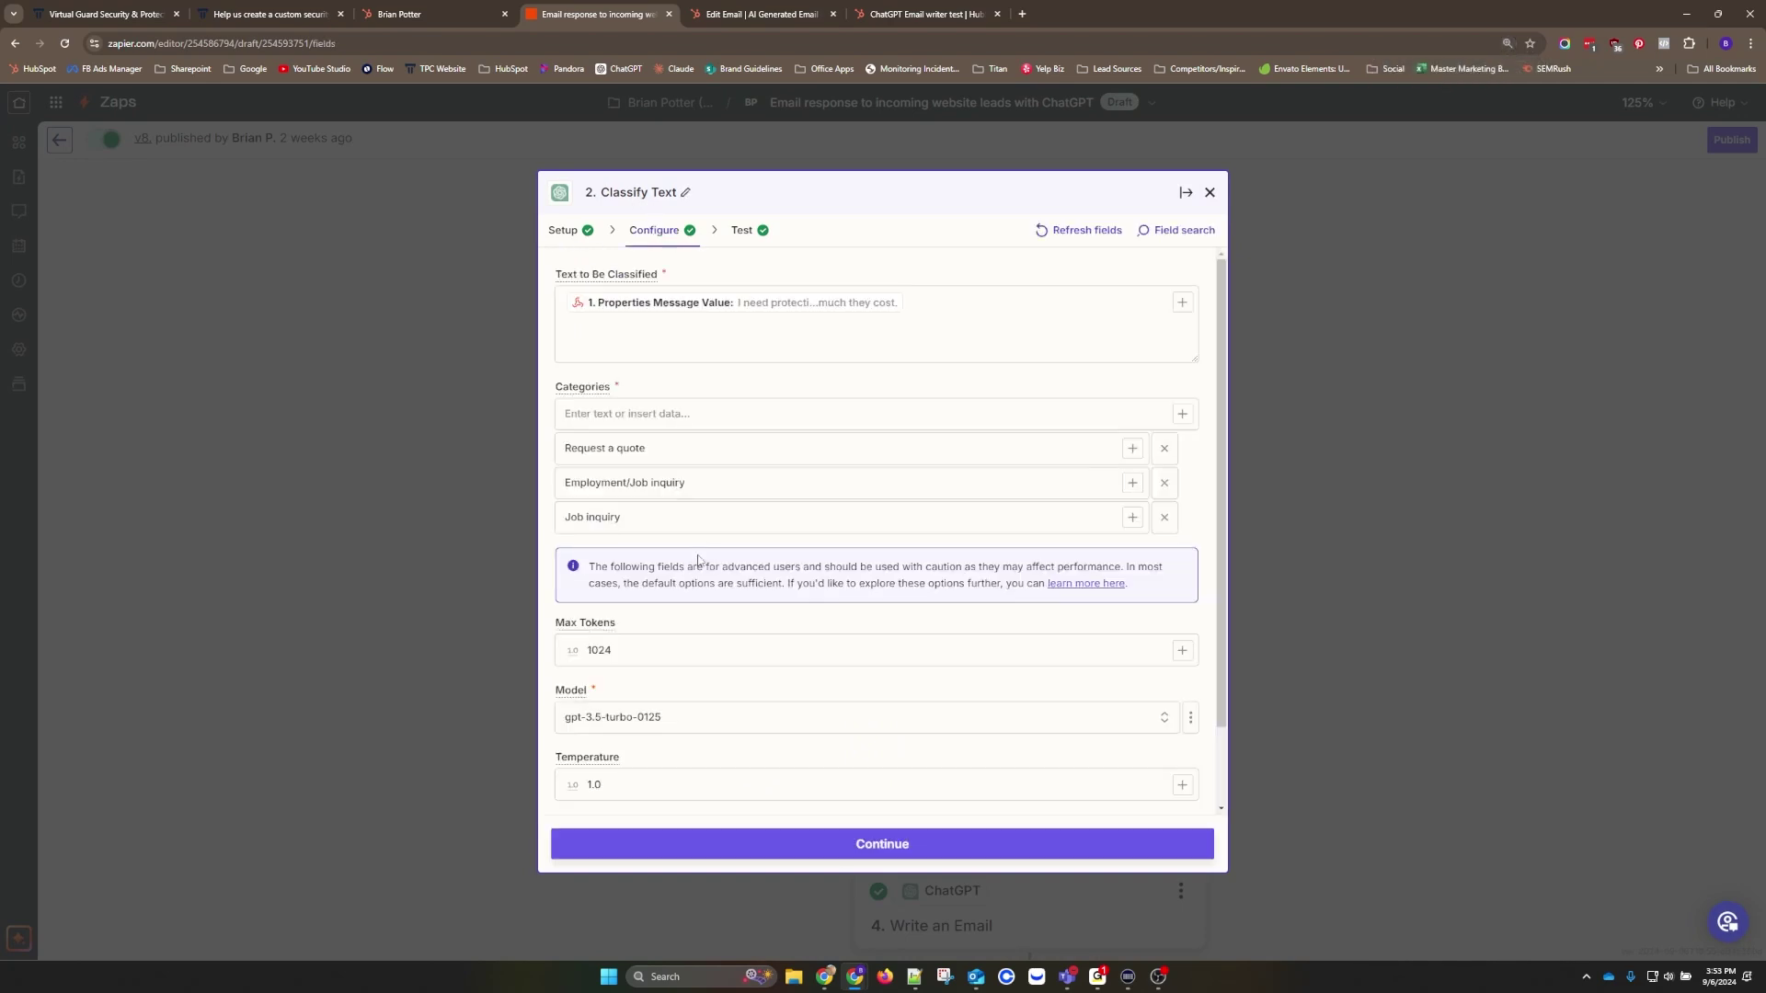
click(647, 341)
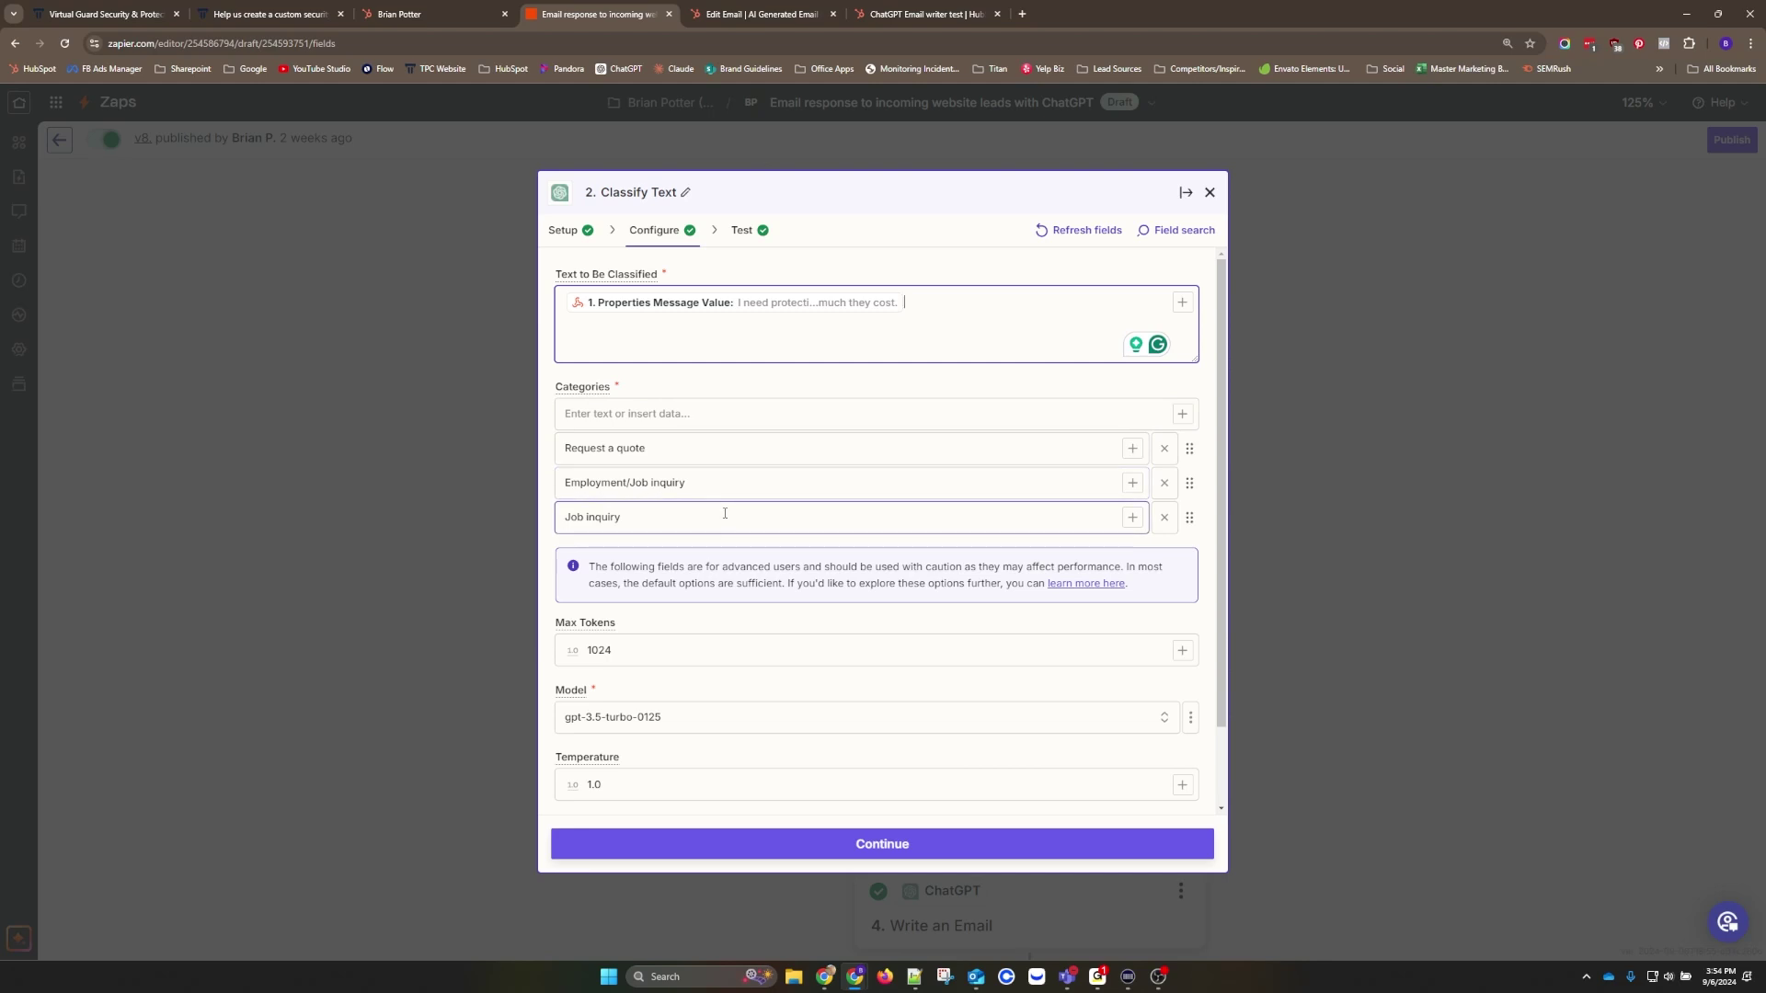
click(942, 413)
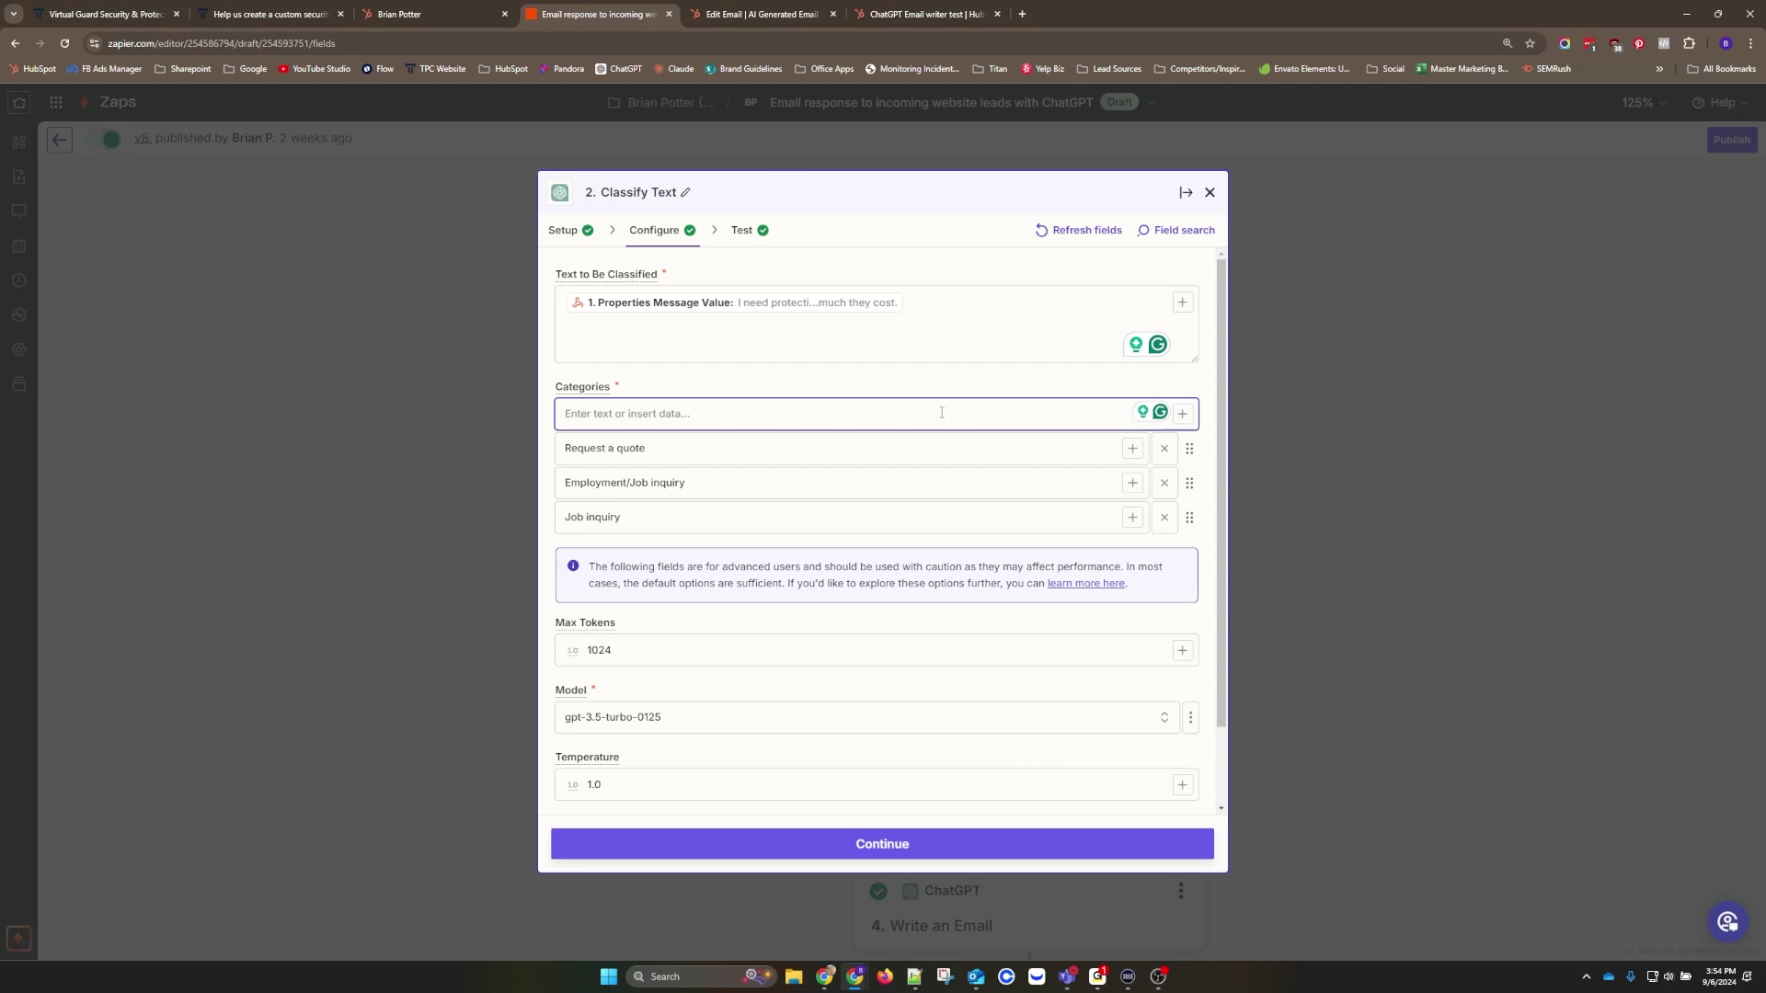
text(Vendor wanting to sell us something)
key(Return)
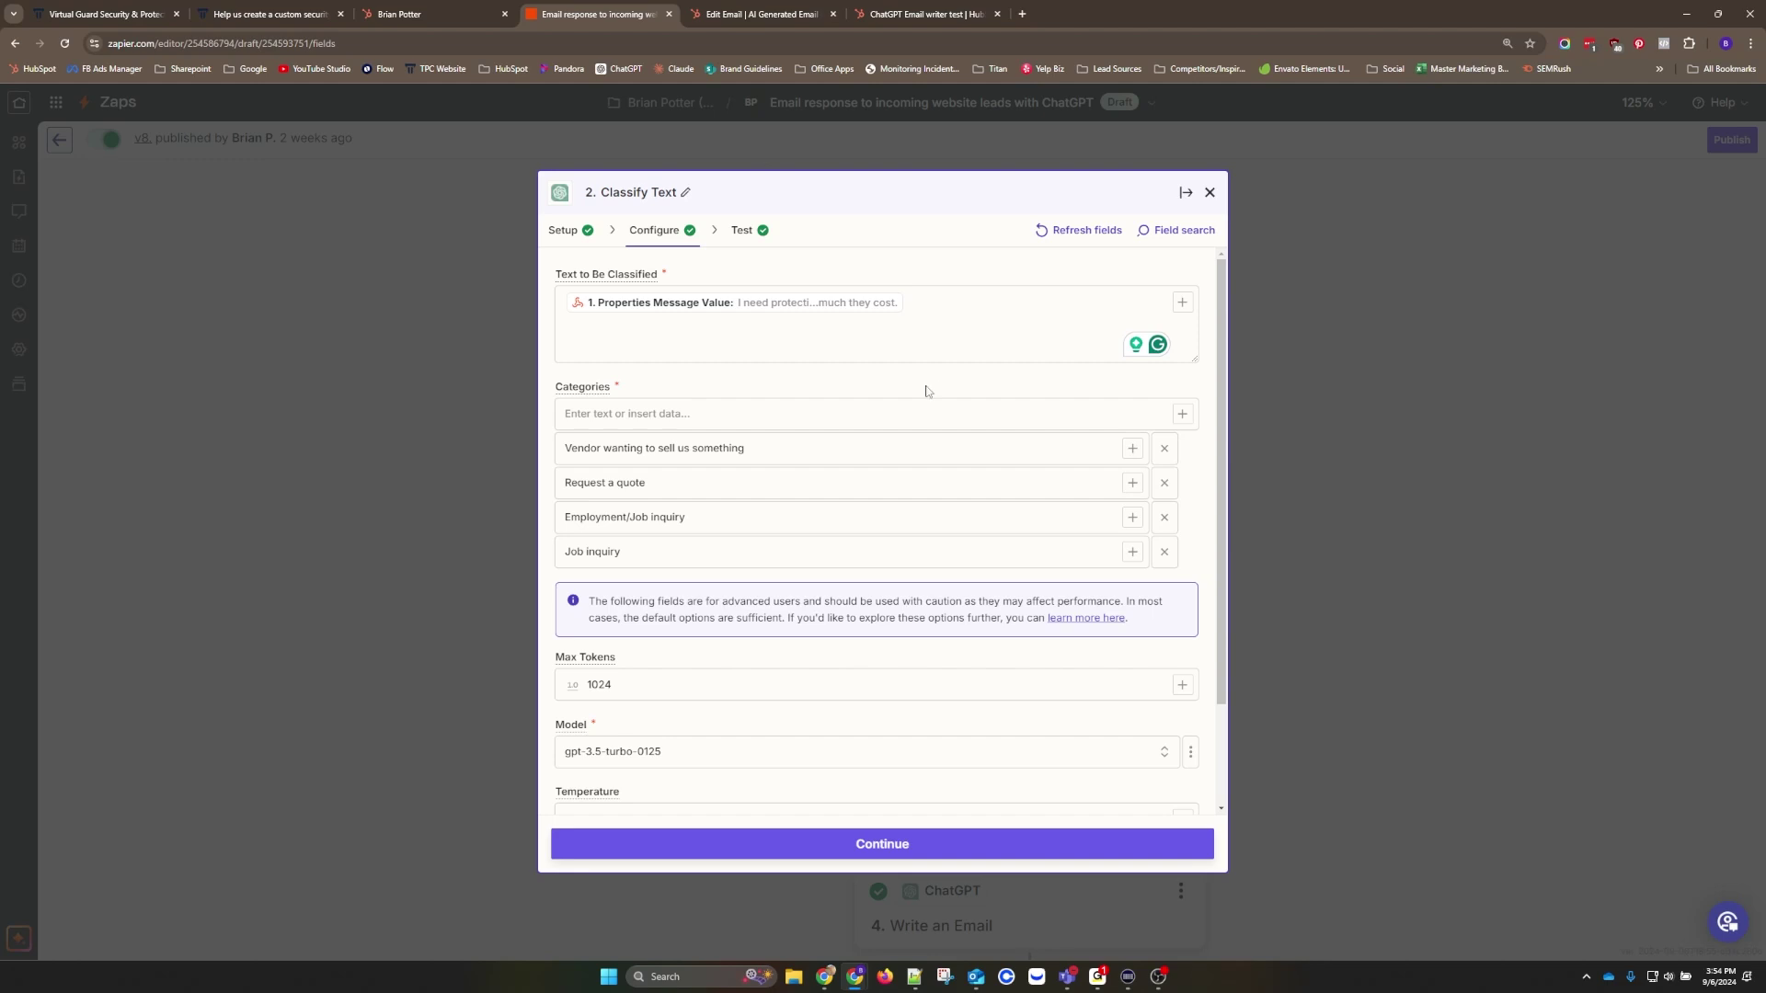
Set the Classify Text step's model to gpt-4o-mini
scroll(847, 390, down, 2)
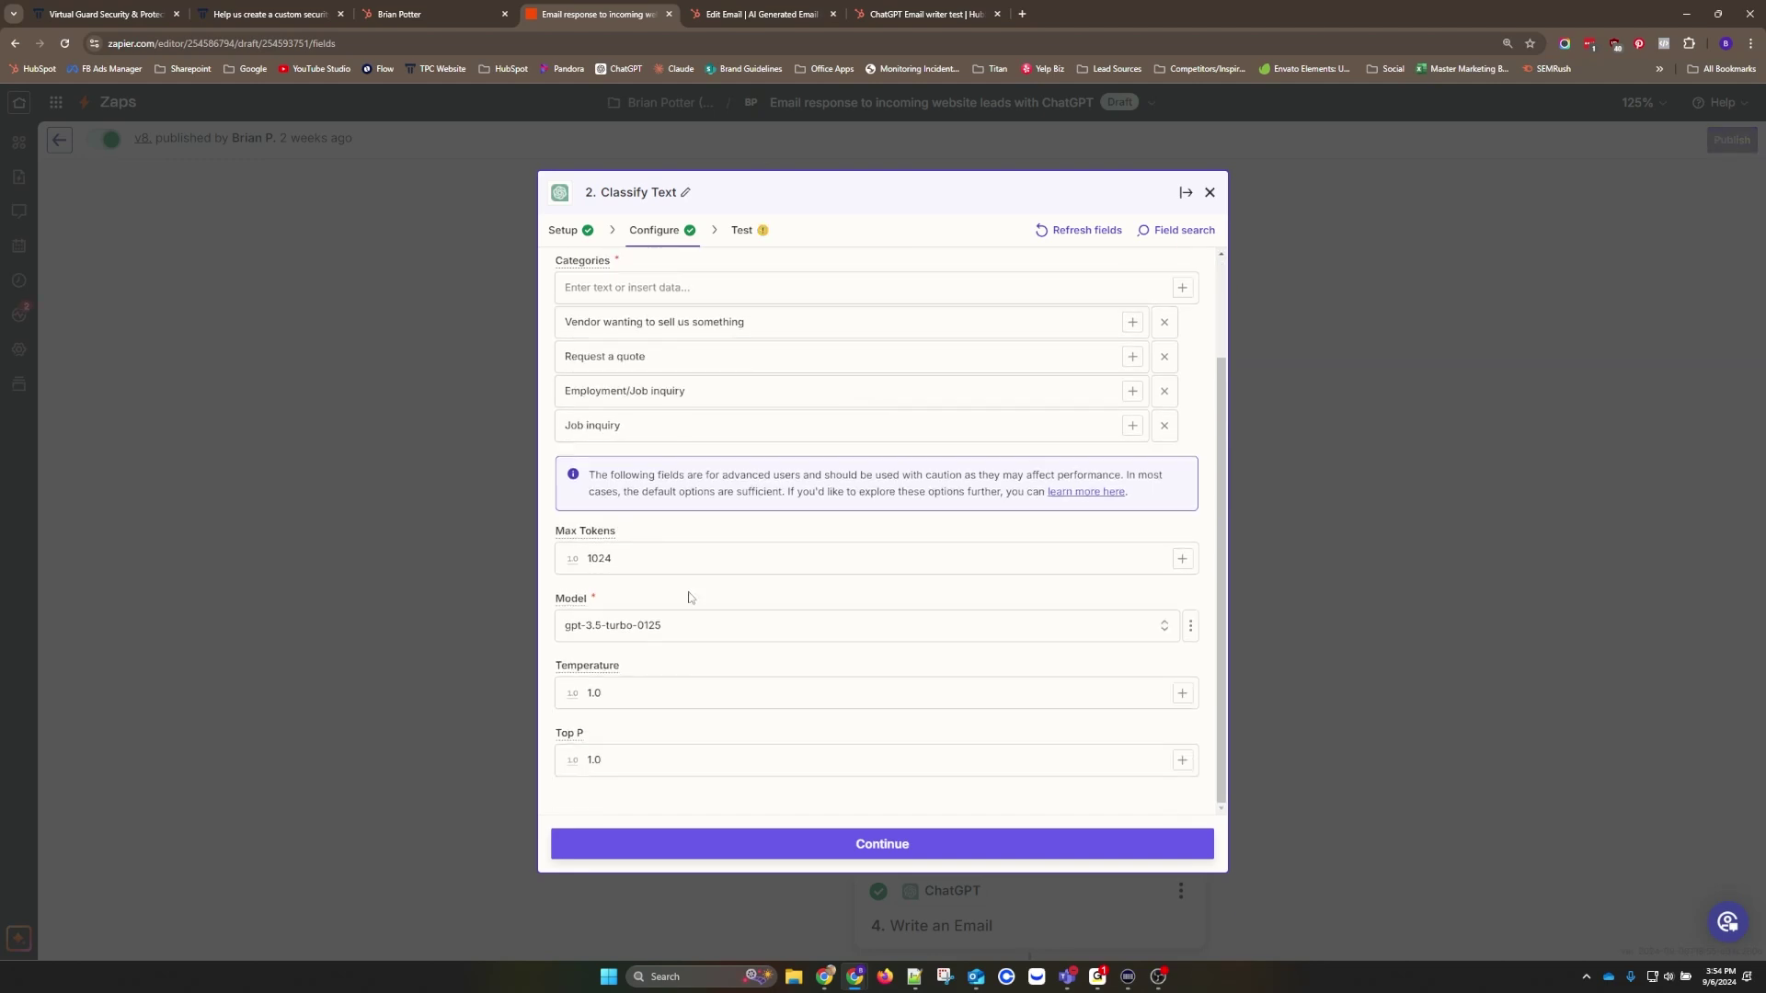
scroll(681, 632, up, 2)
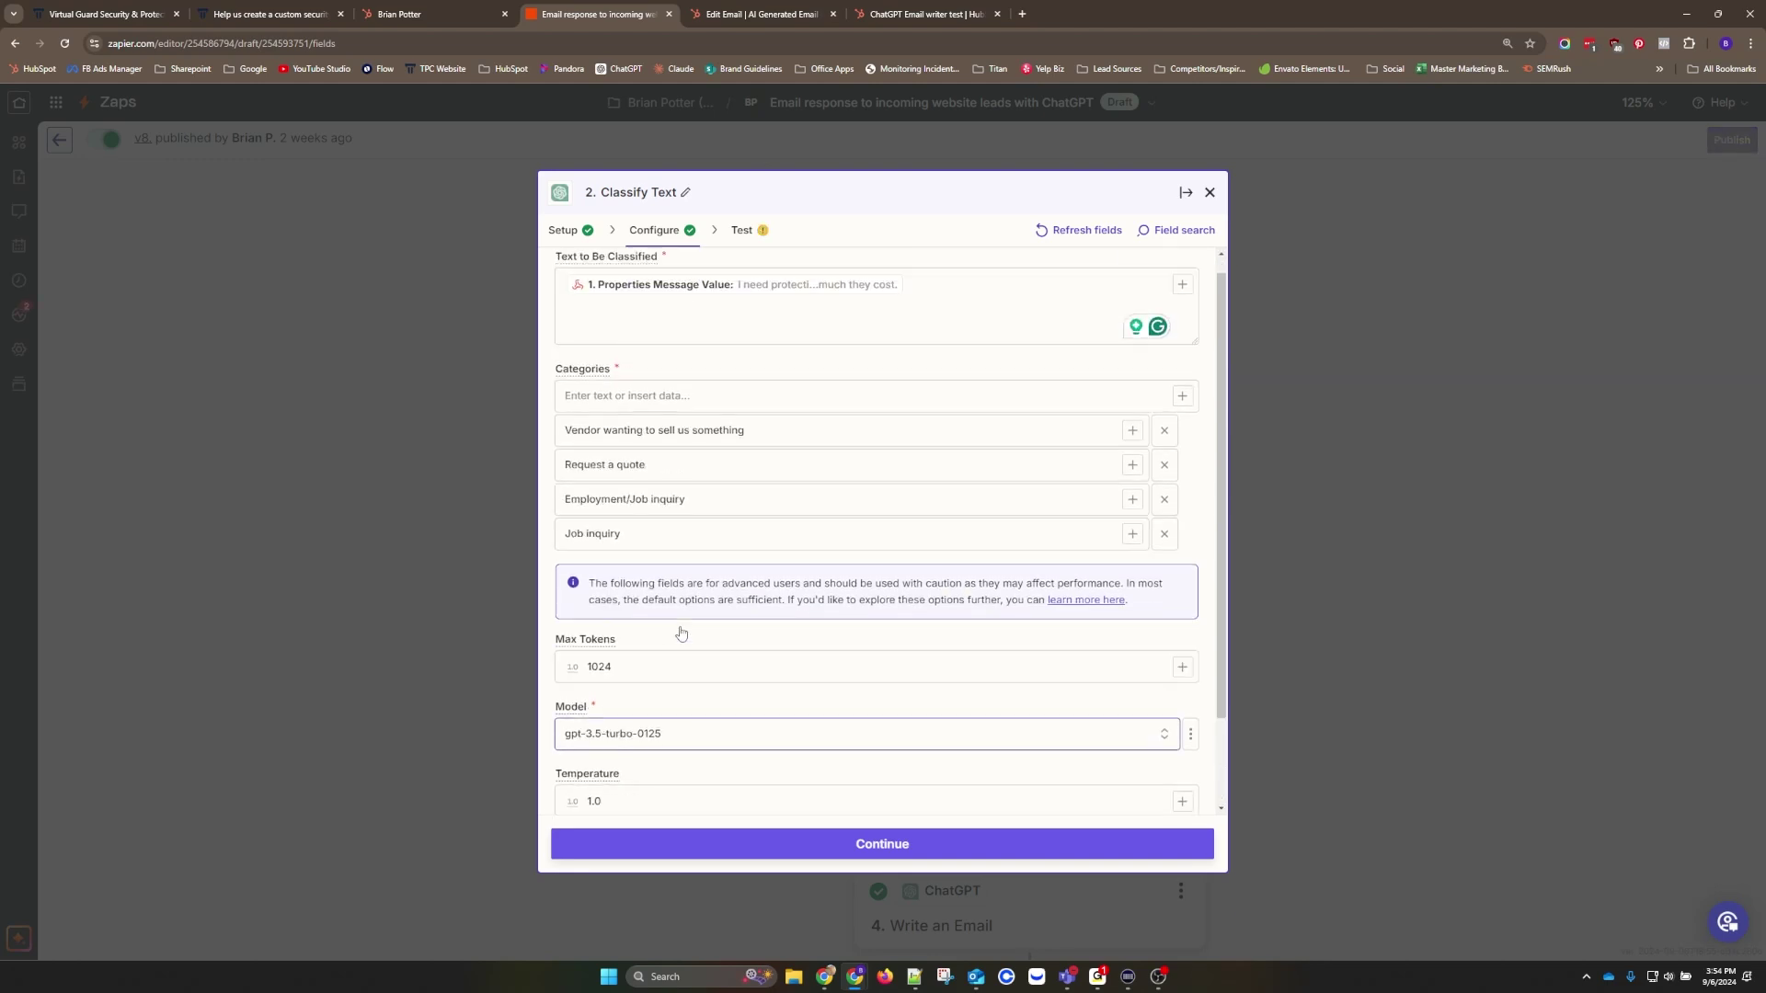
scroll(696, 697, down, 1)
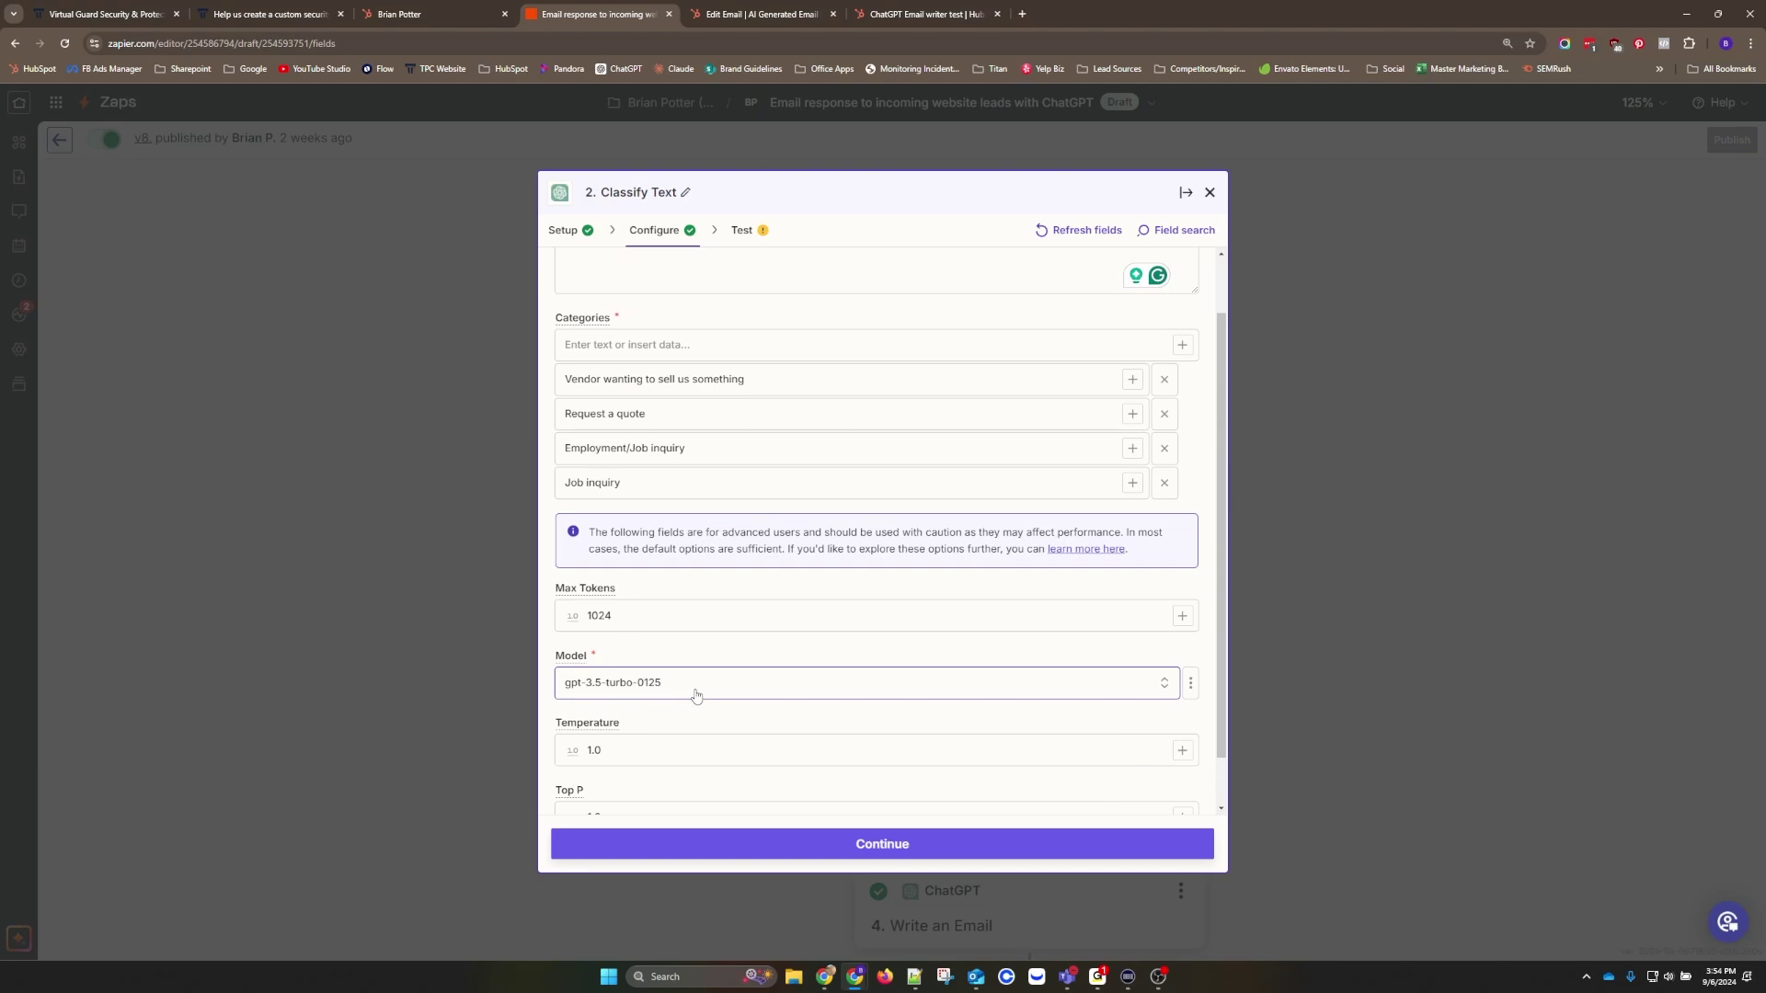
click(739, 683)
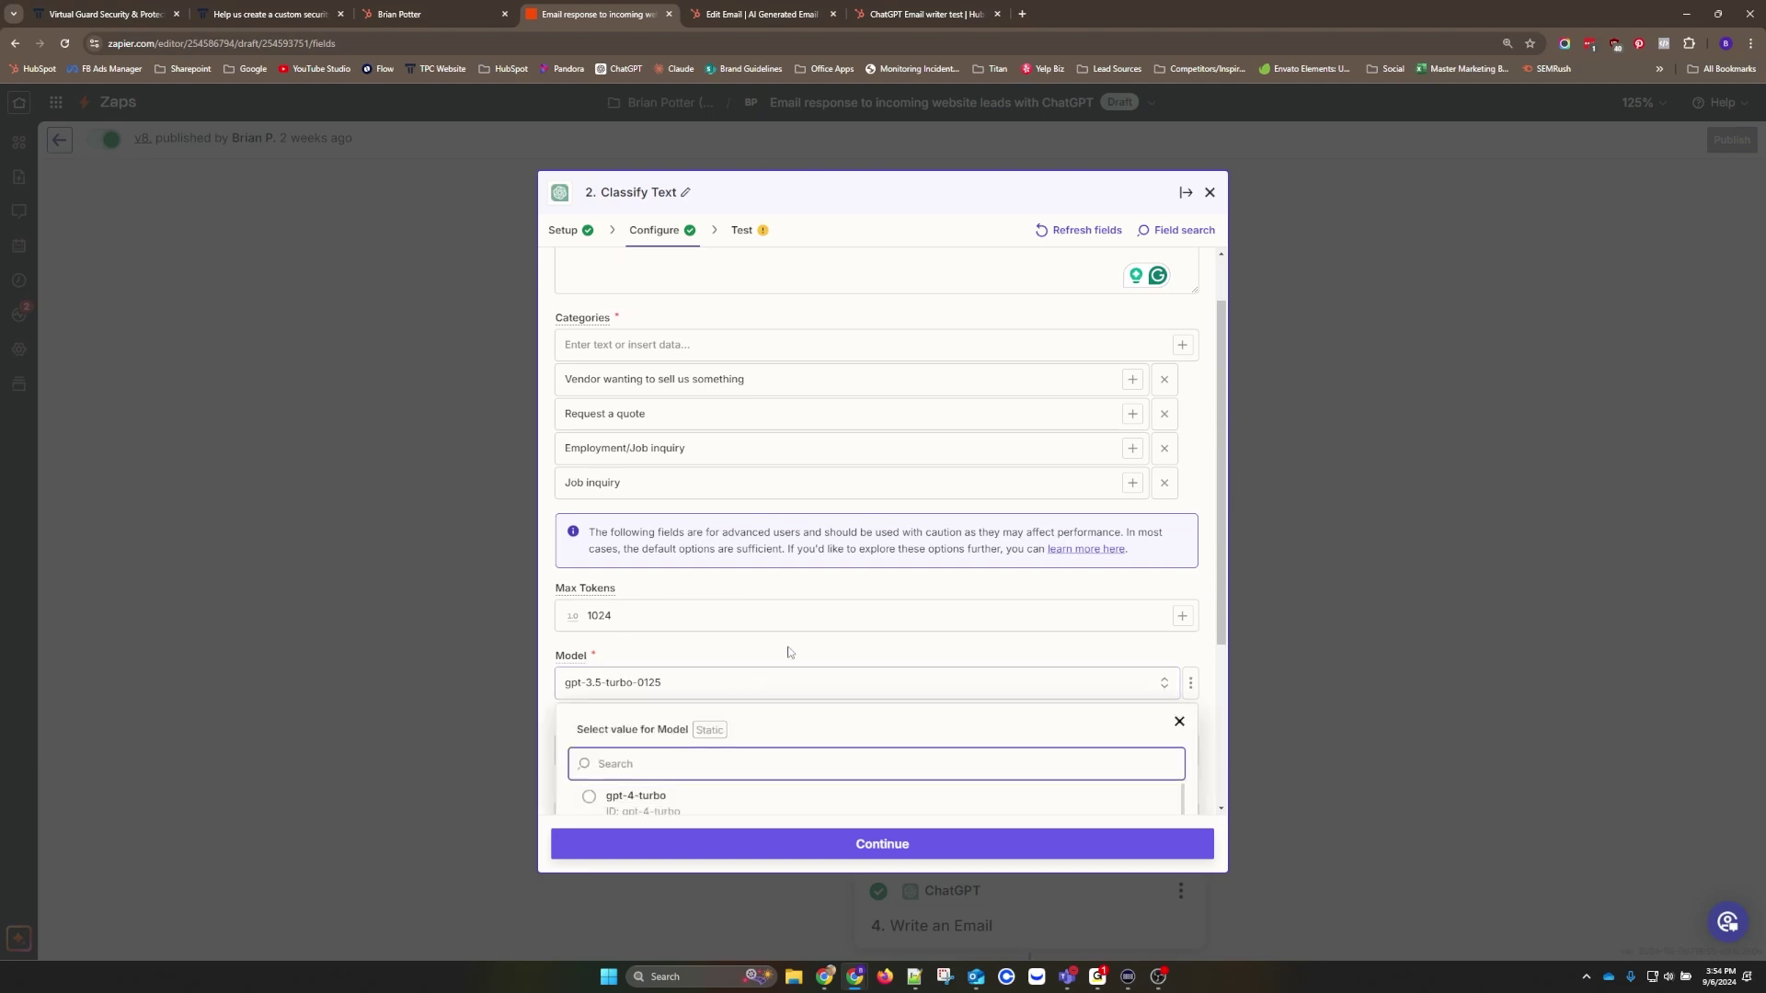
scroll(789, 653, down, 3)
key(Escape)
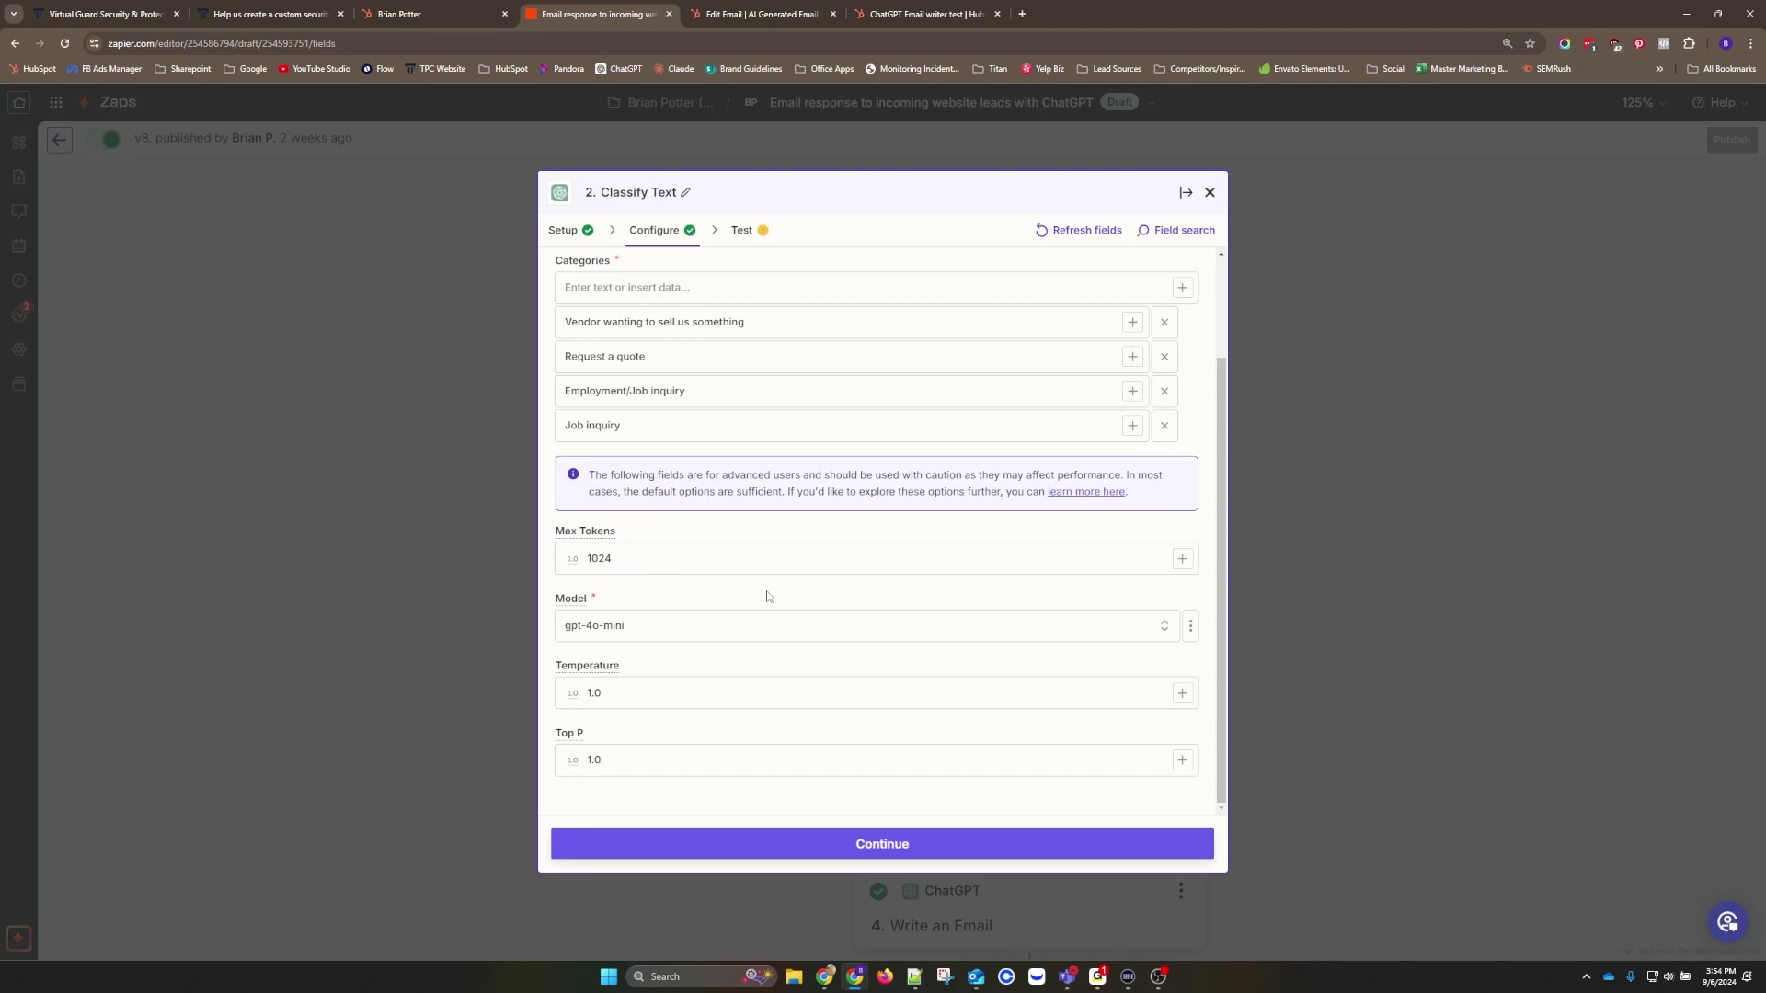
scroll(763, 603, up, 2)
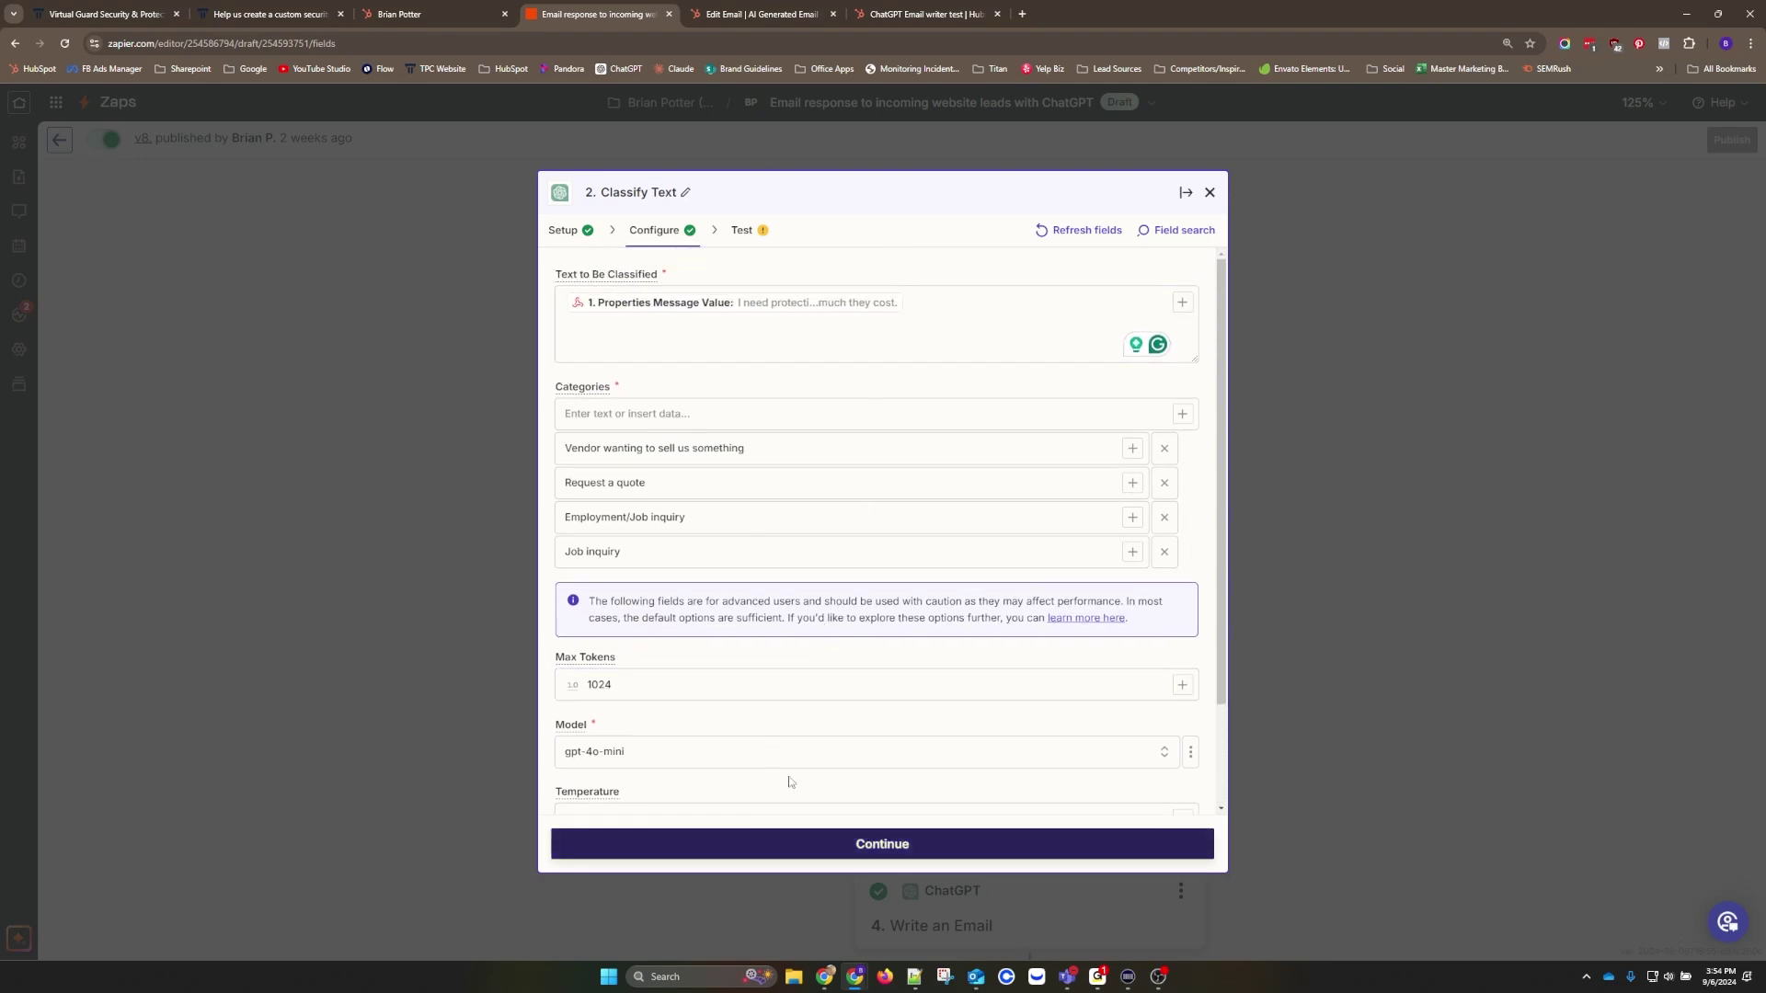
Run a test of the Classify Text step and check the category in its output data
click(807, 851)
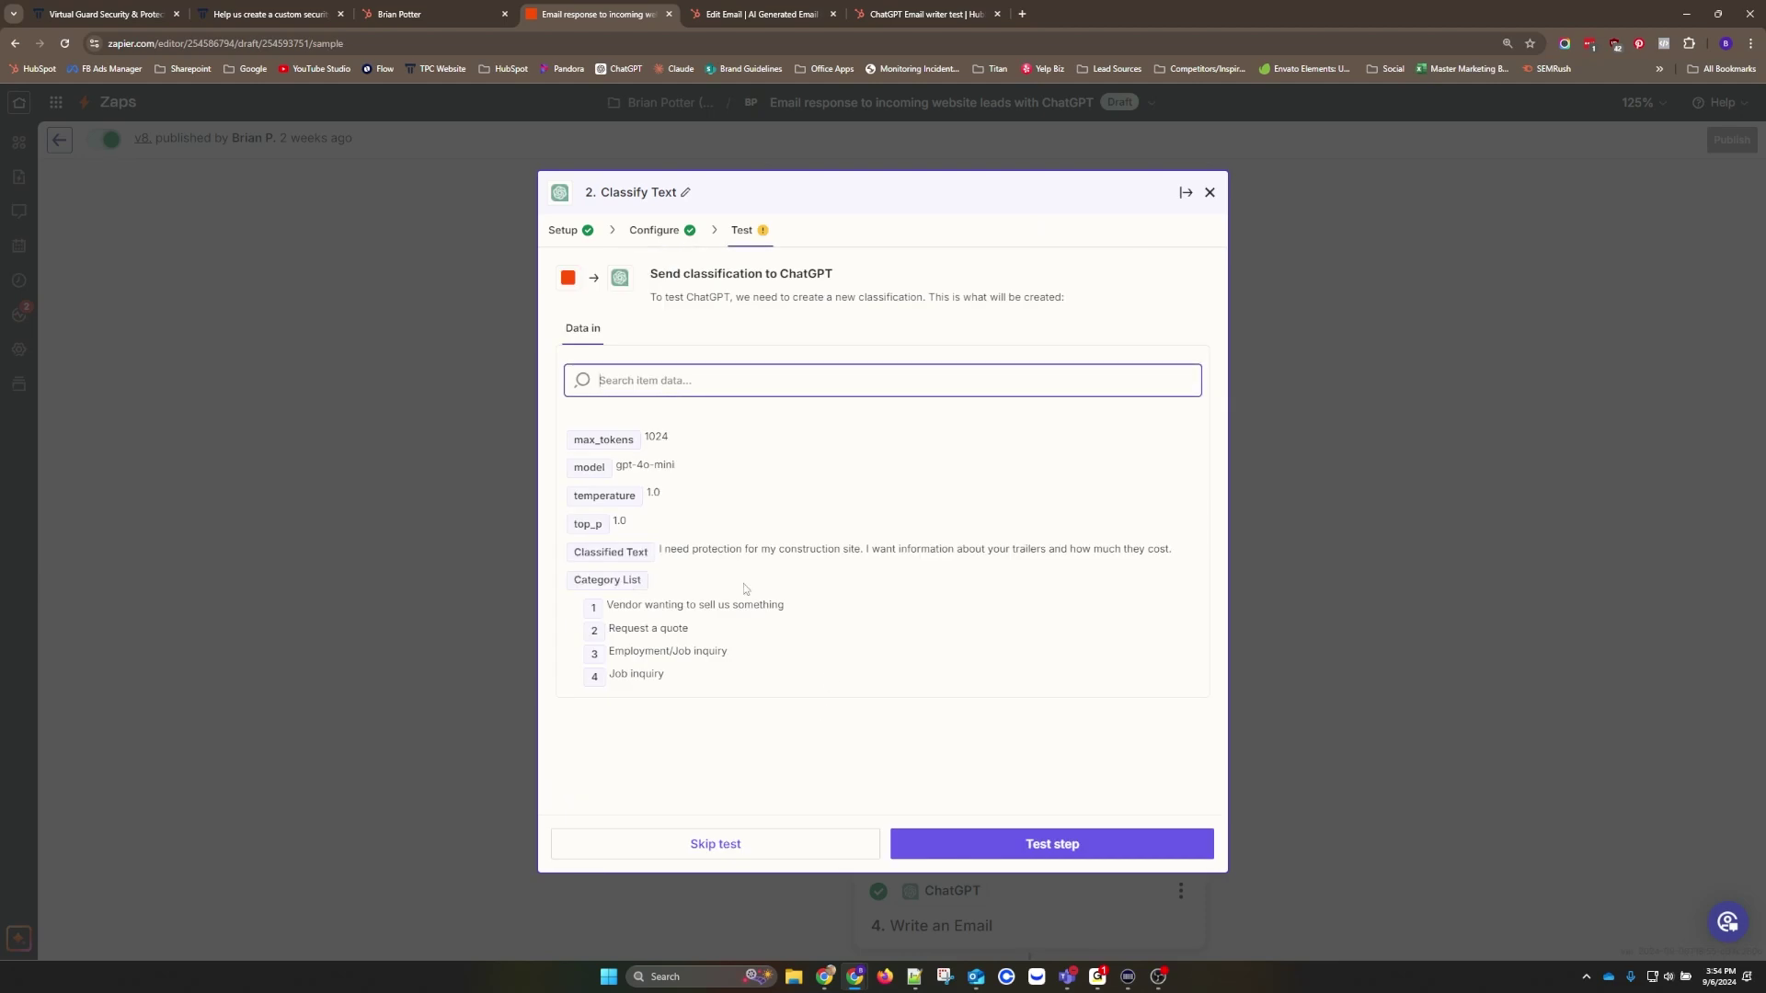
click(715, 843)
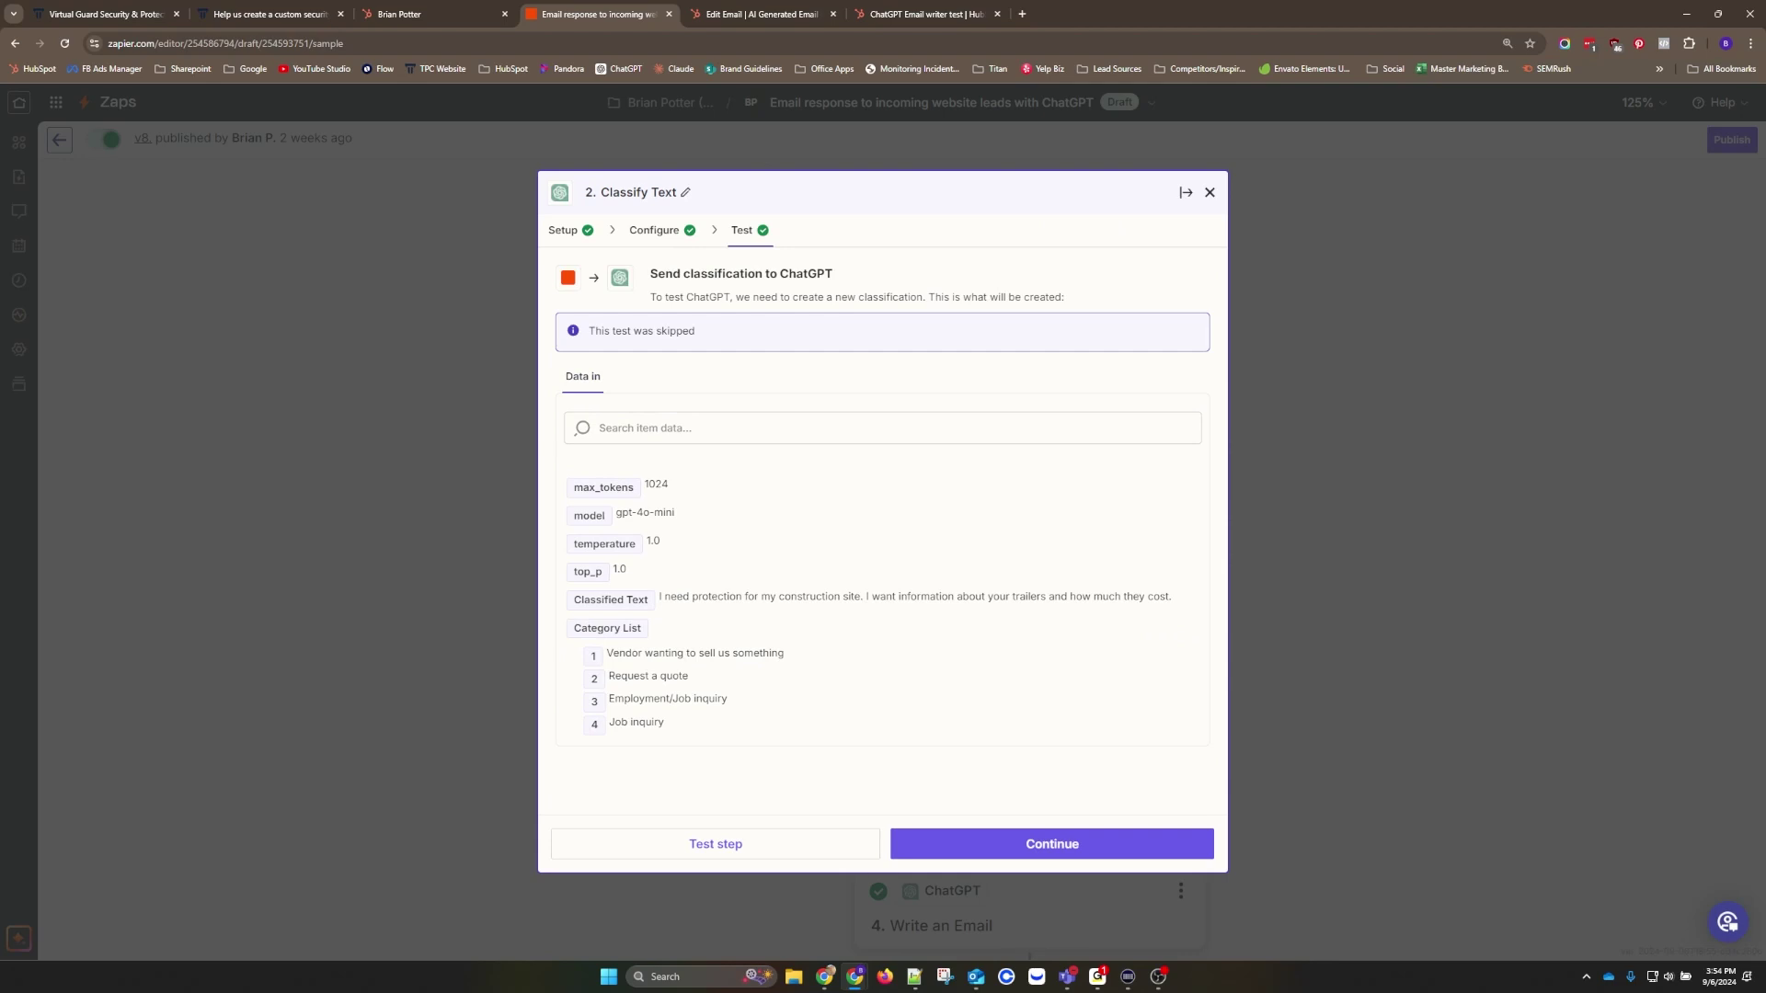
key(Return)
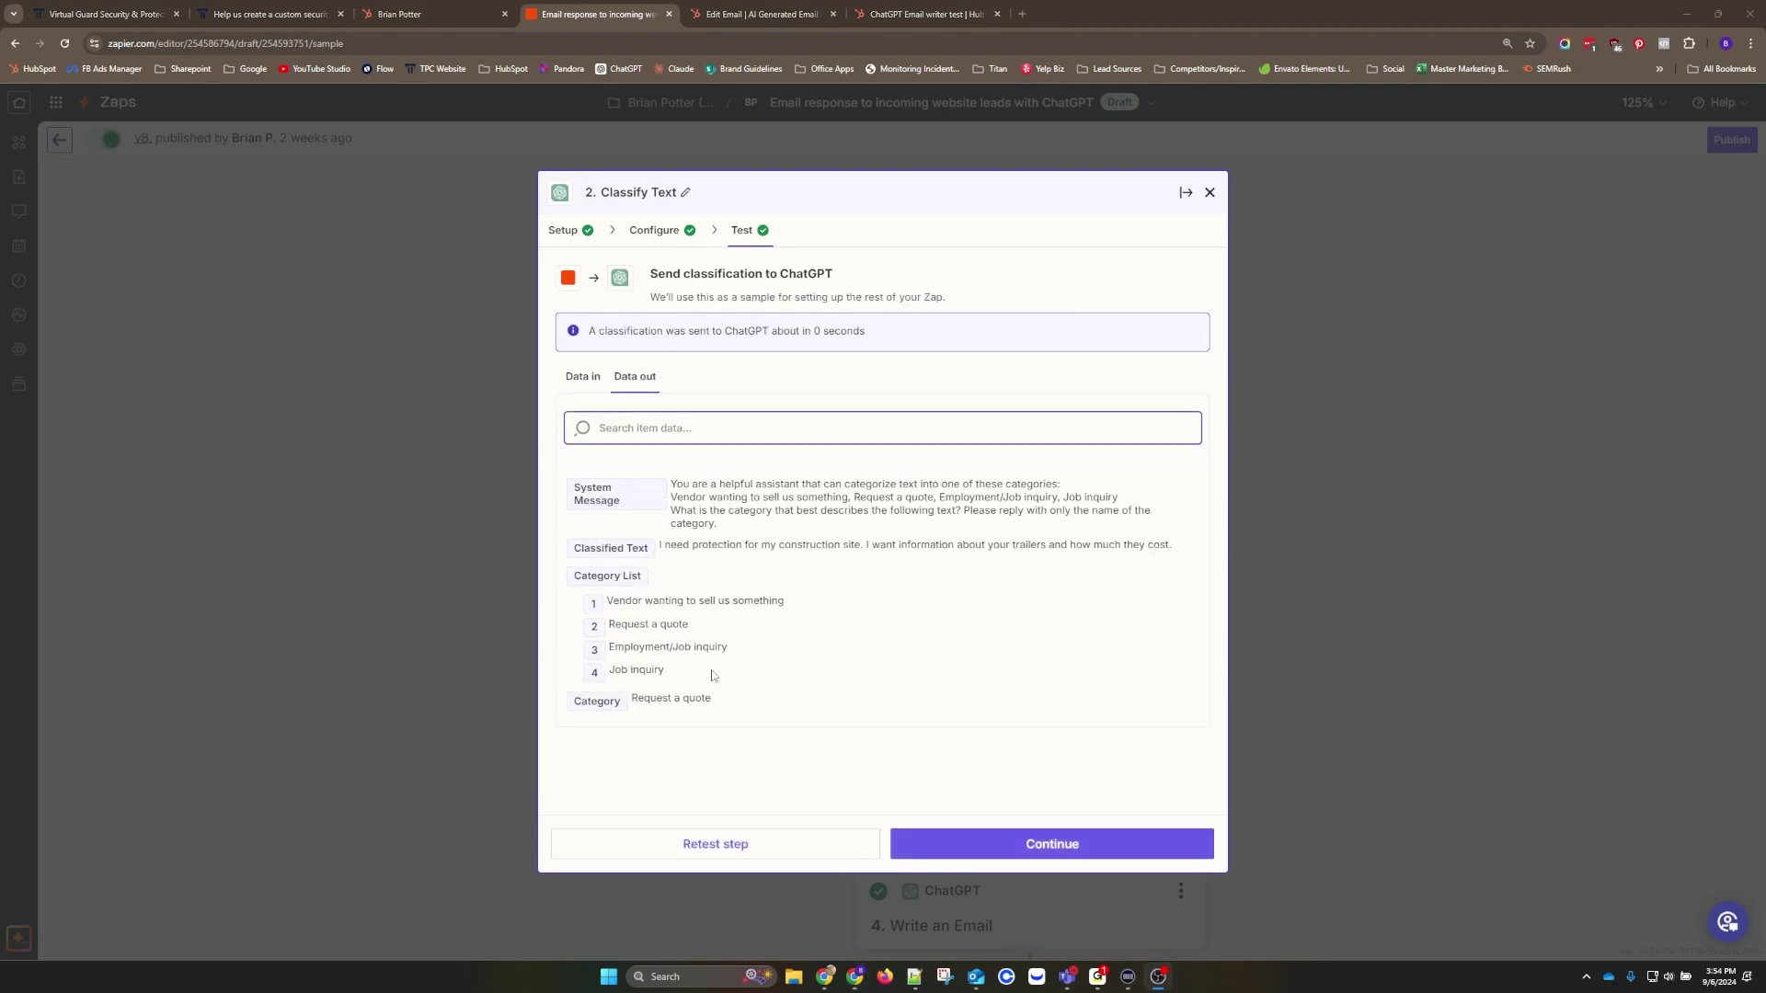
drag(627, 699, 770, 702)
click(773, 699)
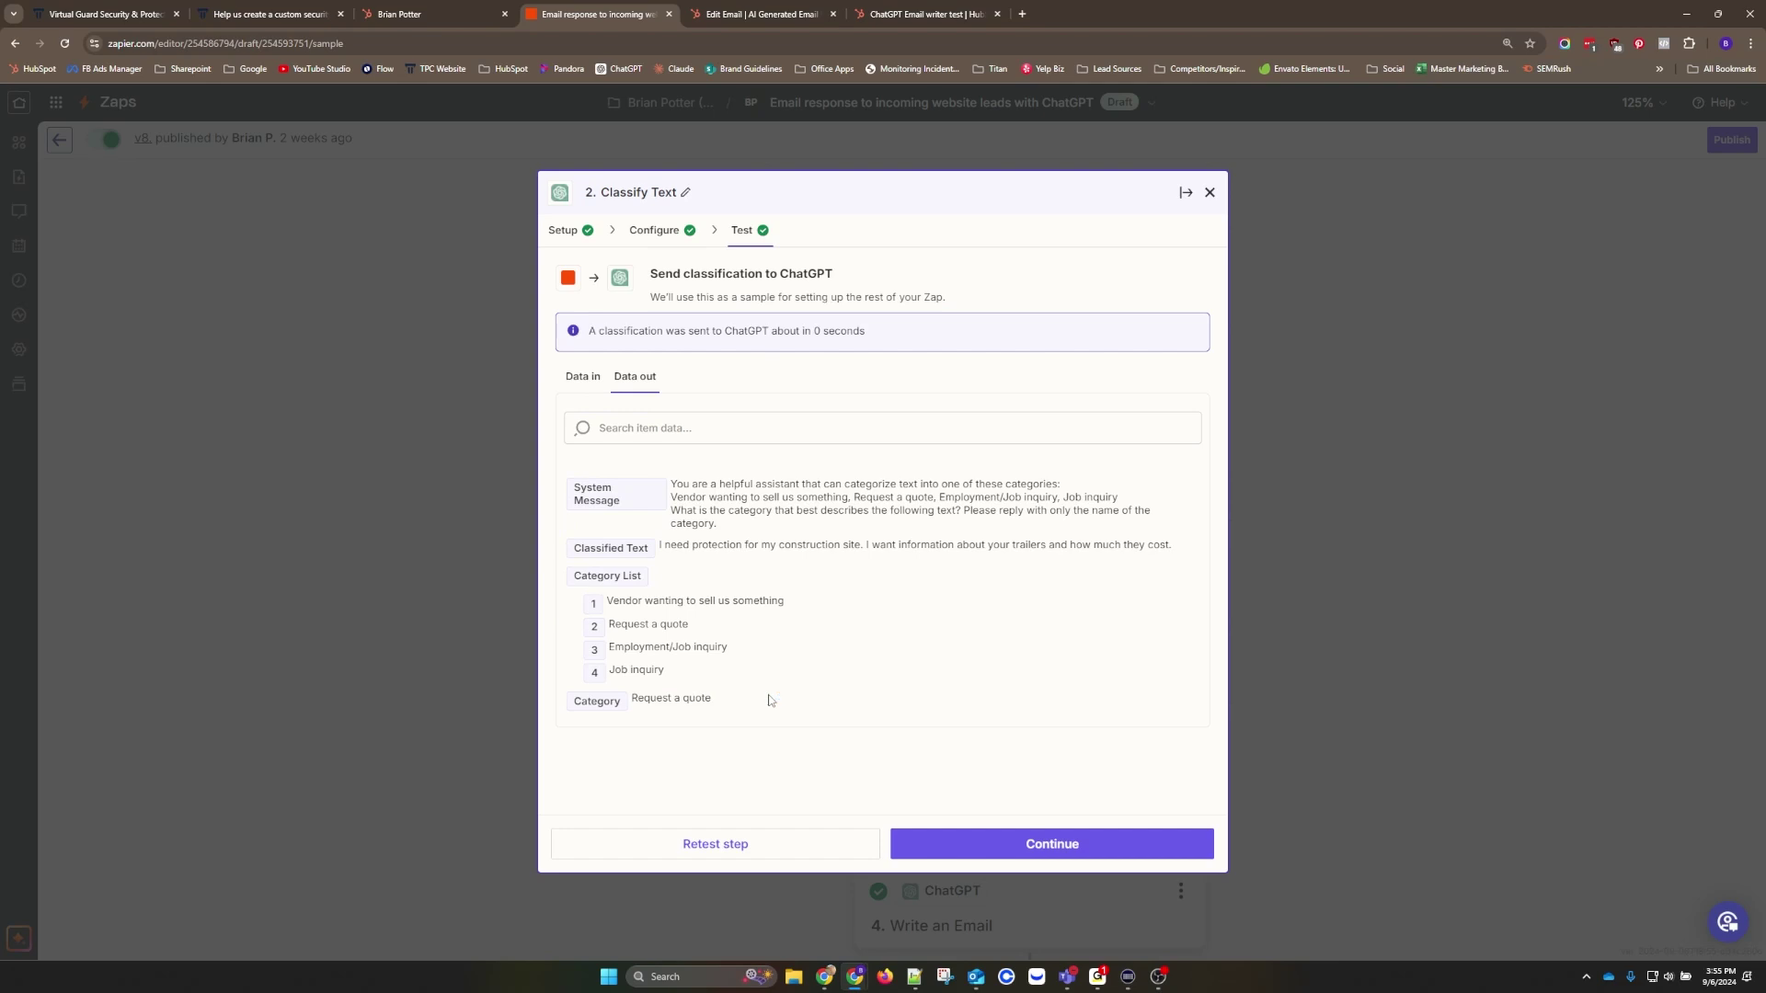
Close the Classify Text step and review the Filter conditions step's rule and test record
click(1025, 836)
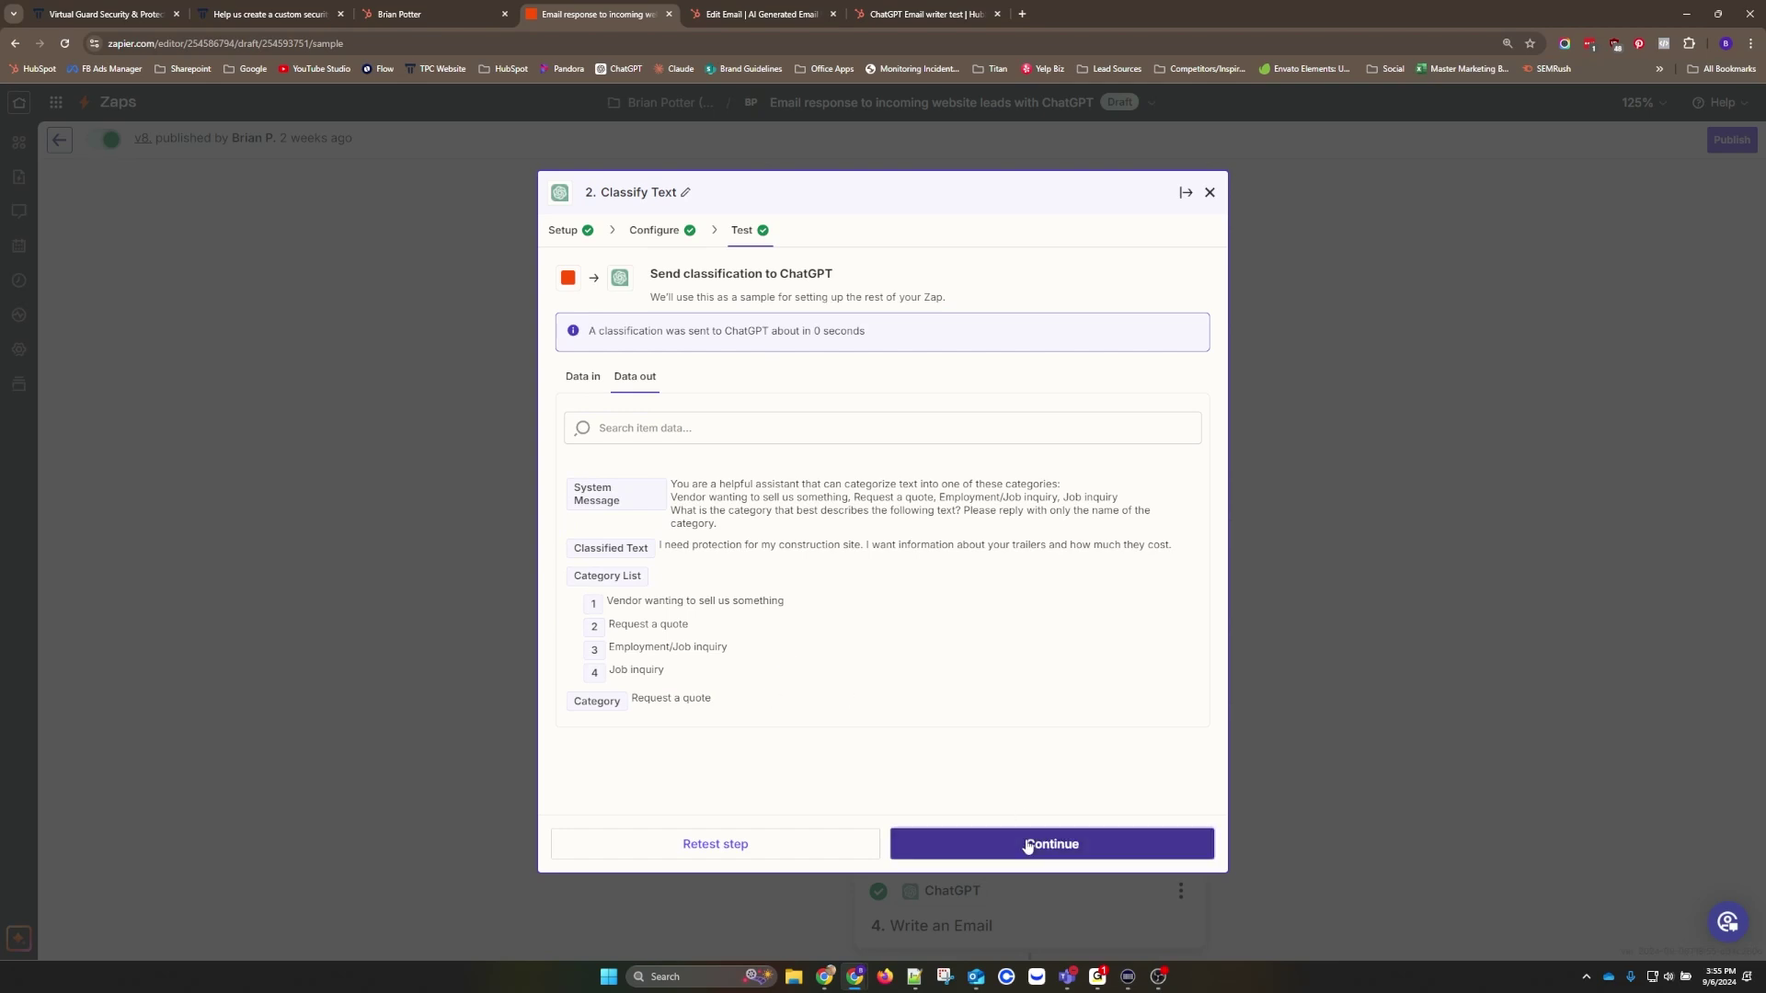
click(1210, 192)
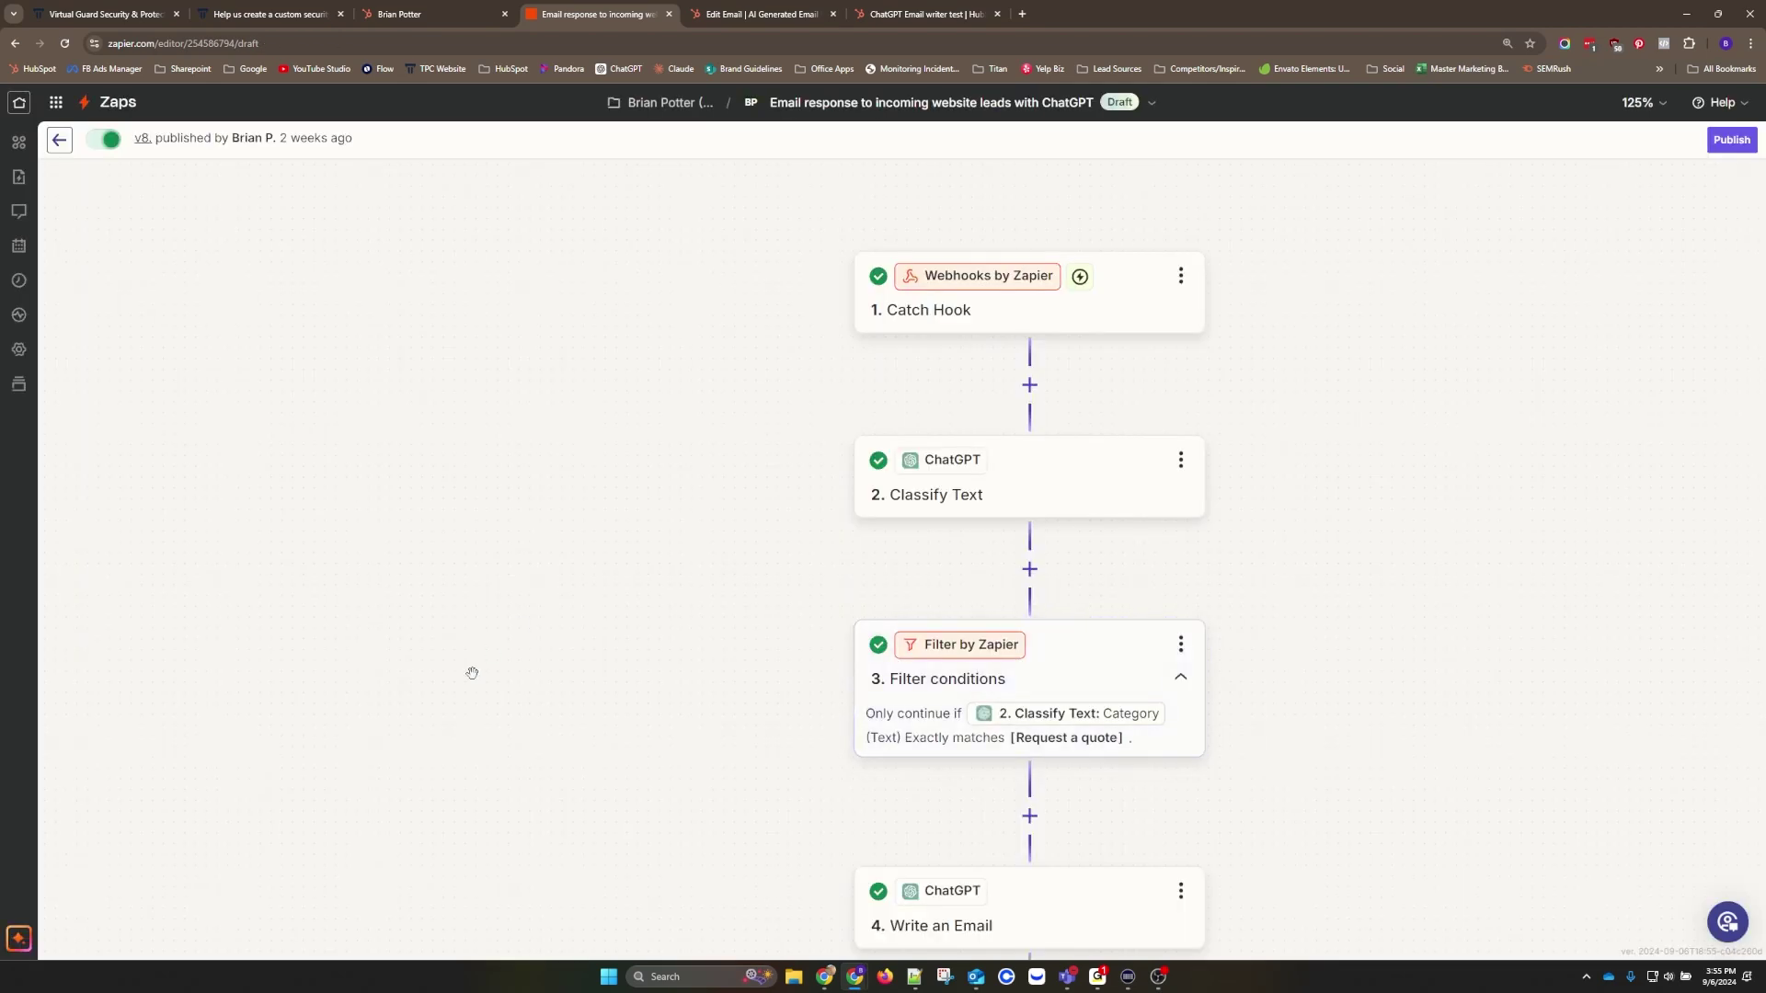
click(1049, 671)
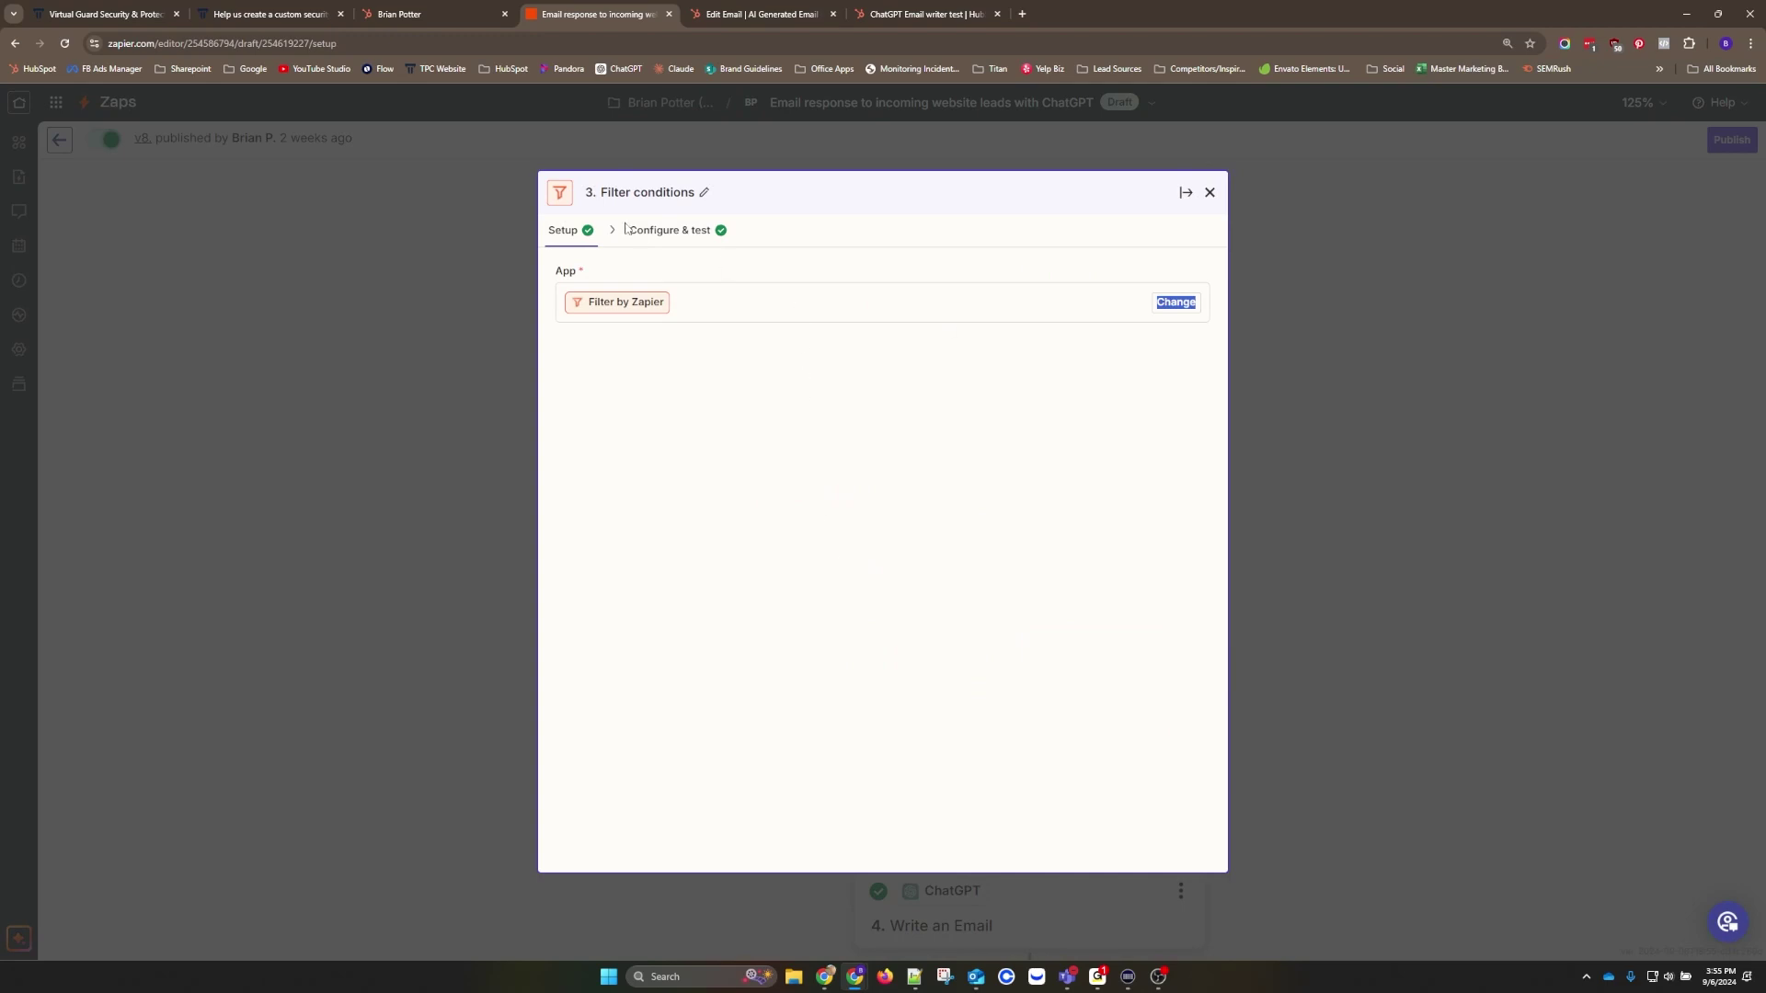
click(634, 232)
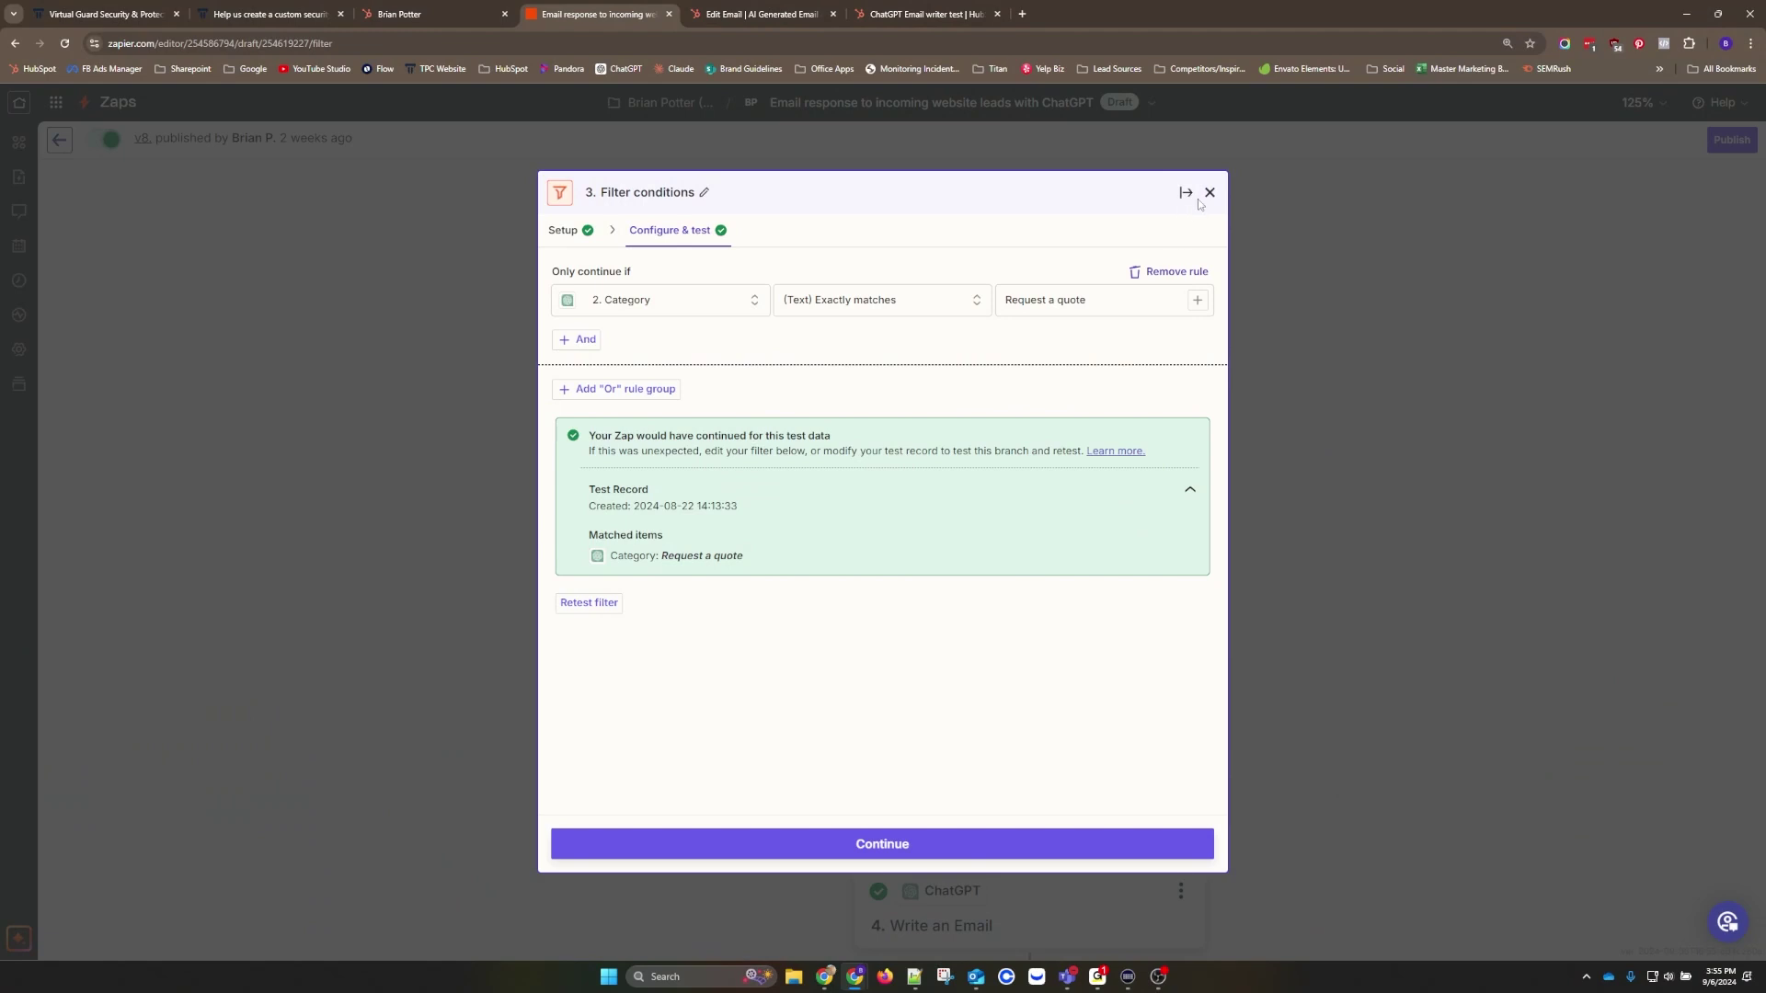
click(1210, 192)
Open the Write an Email step and review its setup, including the available ChatGPT action events
scroll(733, 611, down, 6)
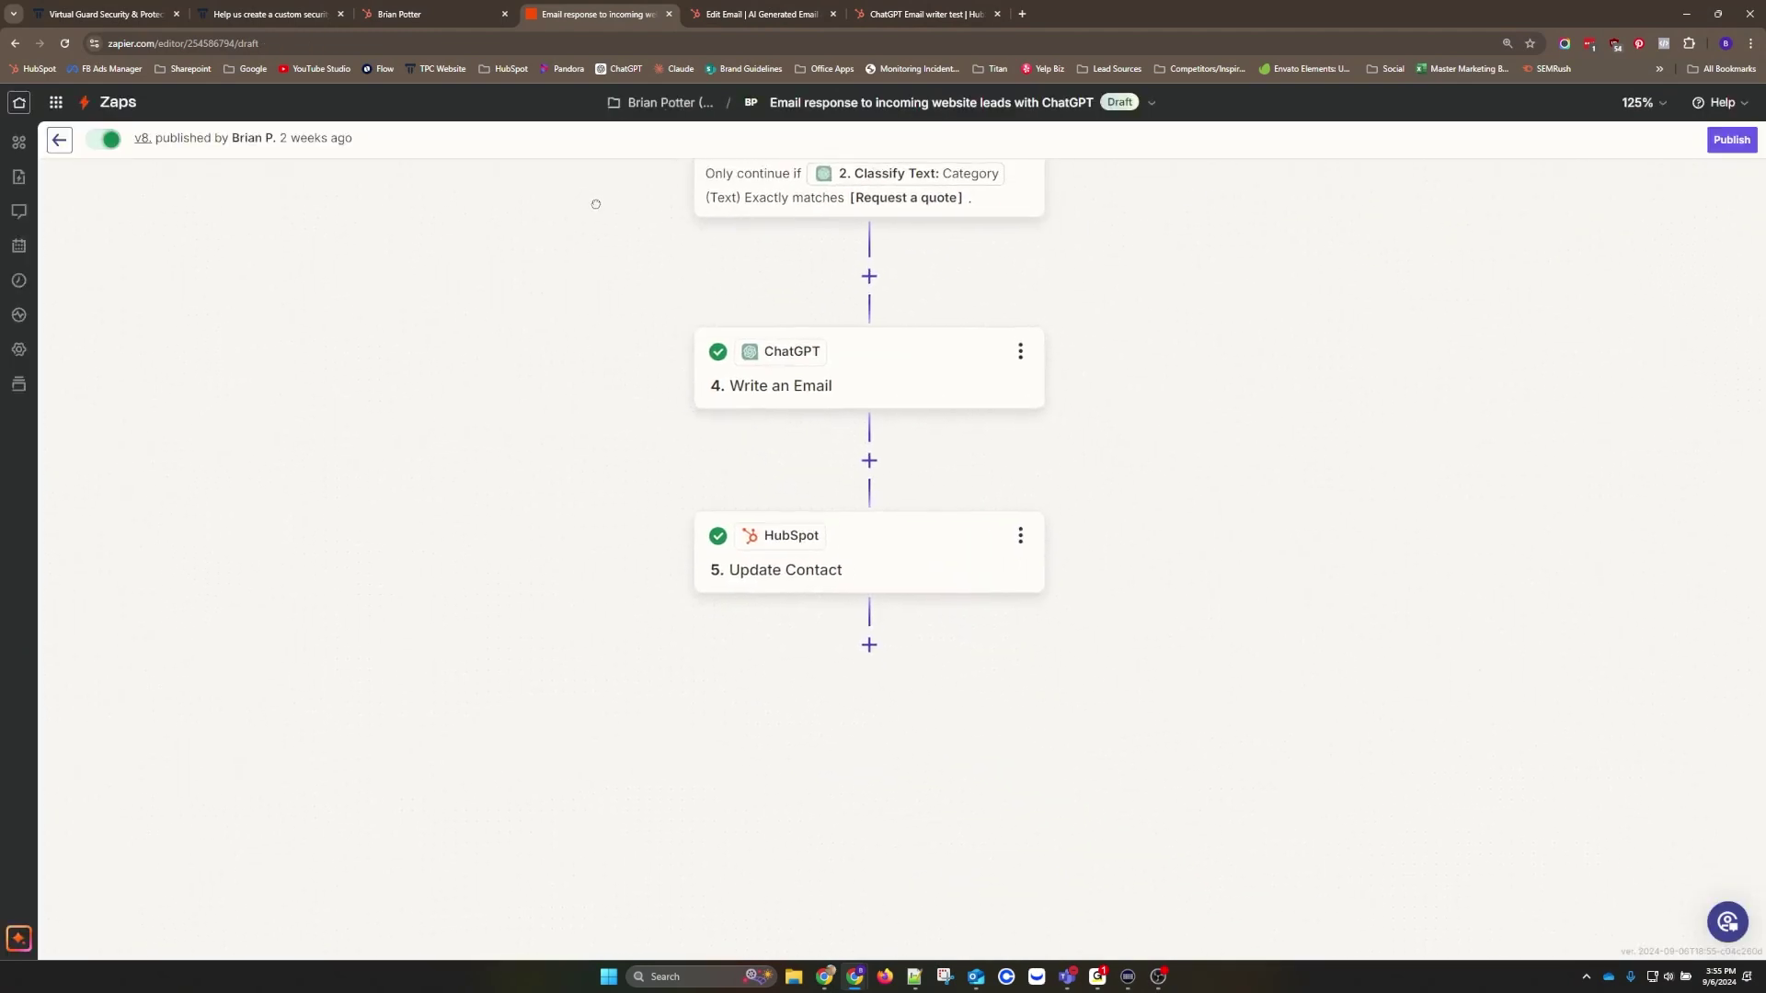
click(962, 374)
click(962, 375)
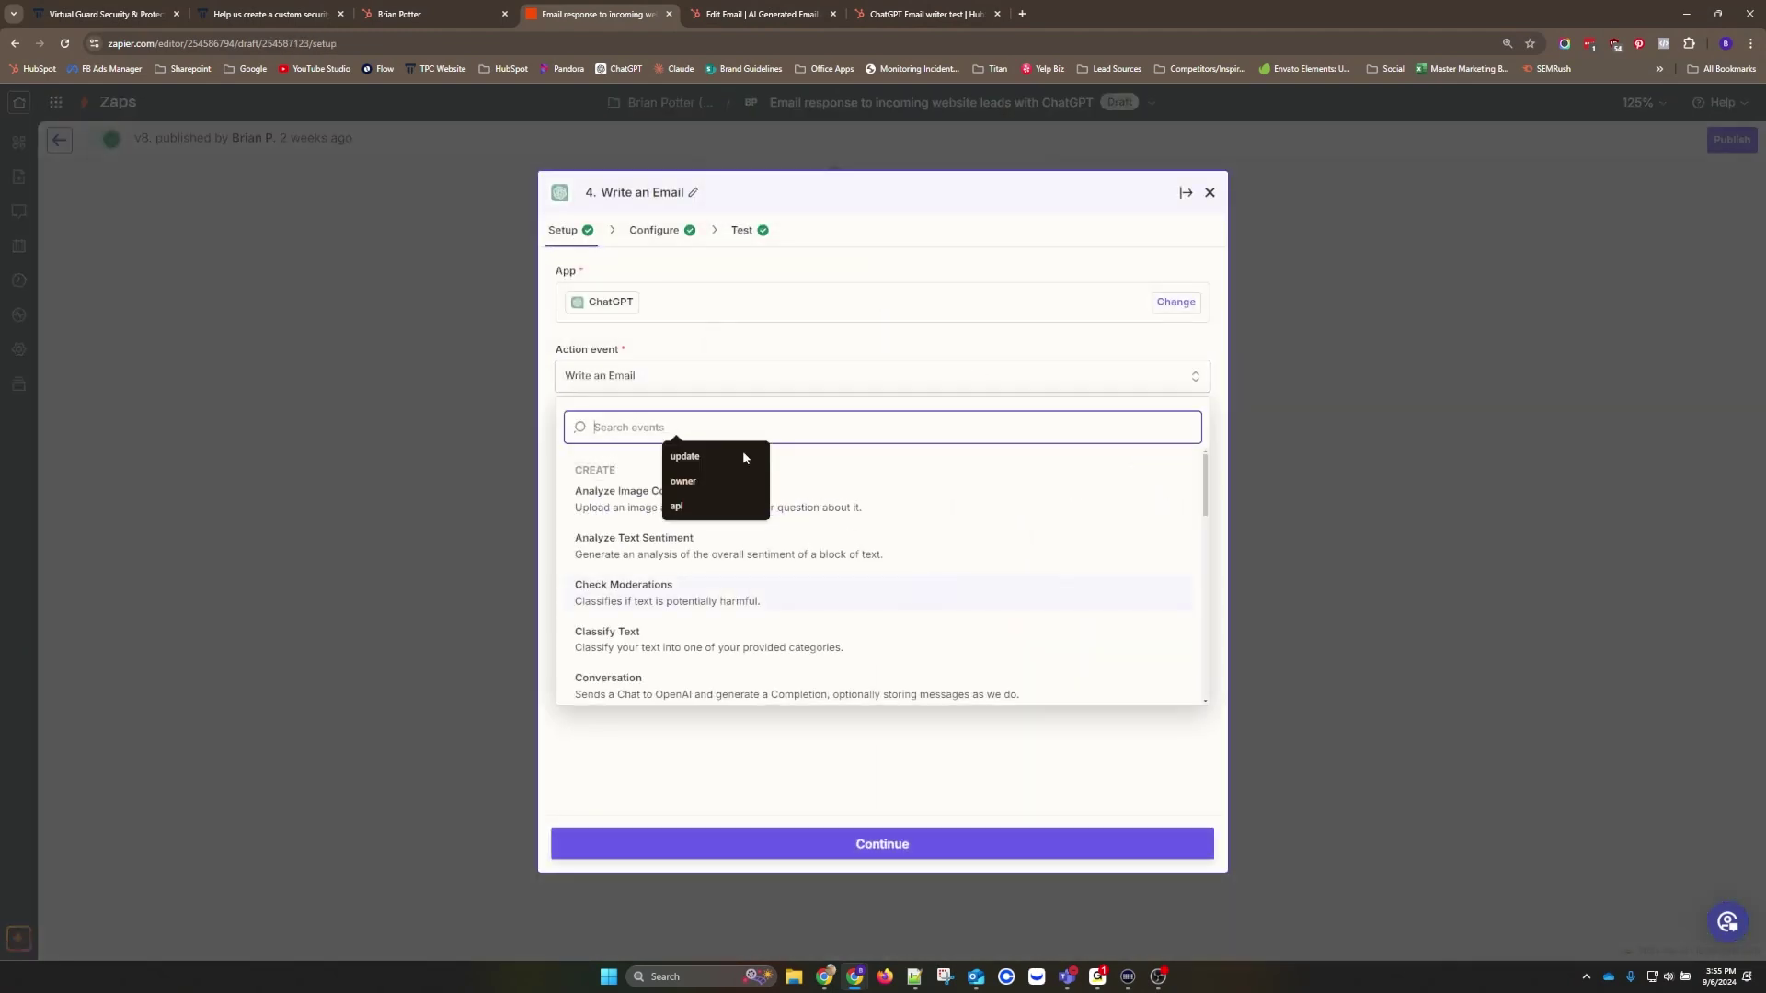
click(807, 271)
click(664, 233)
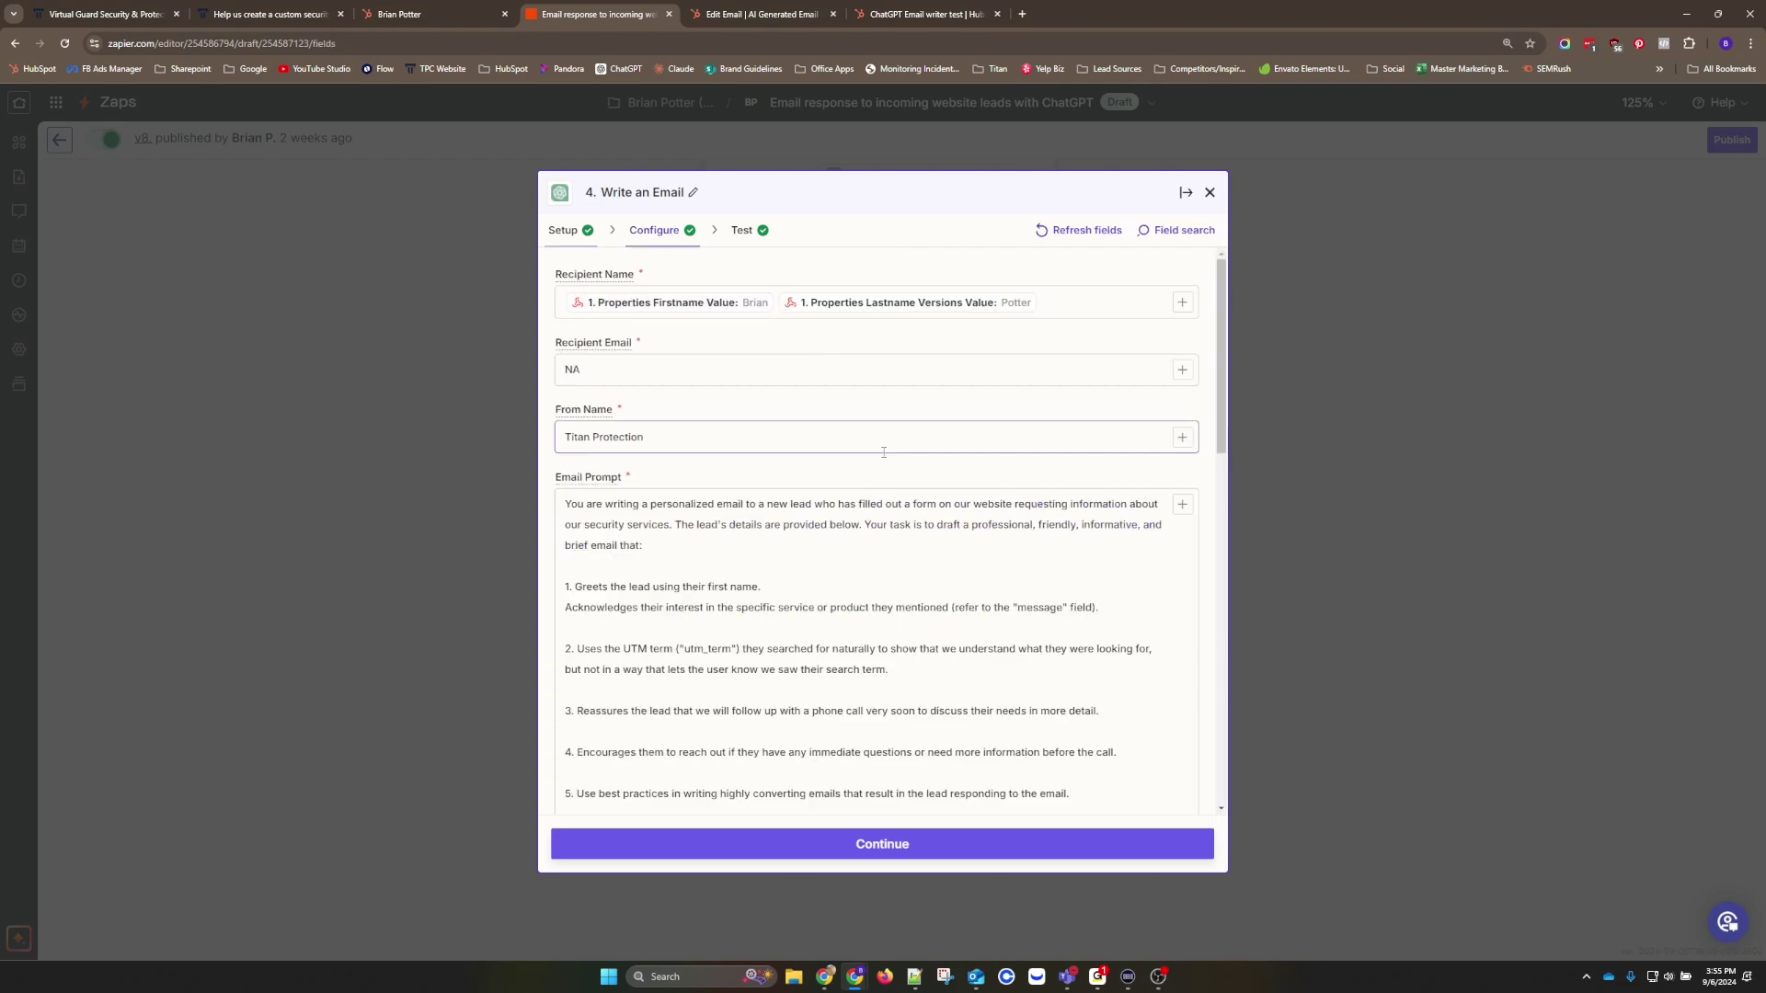
click(563, 230)
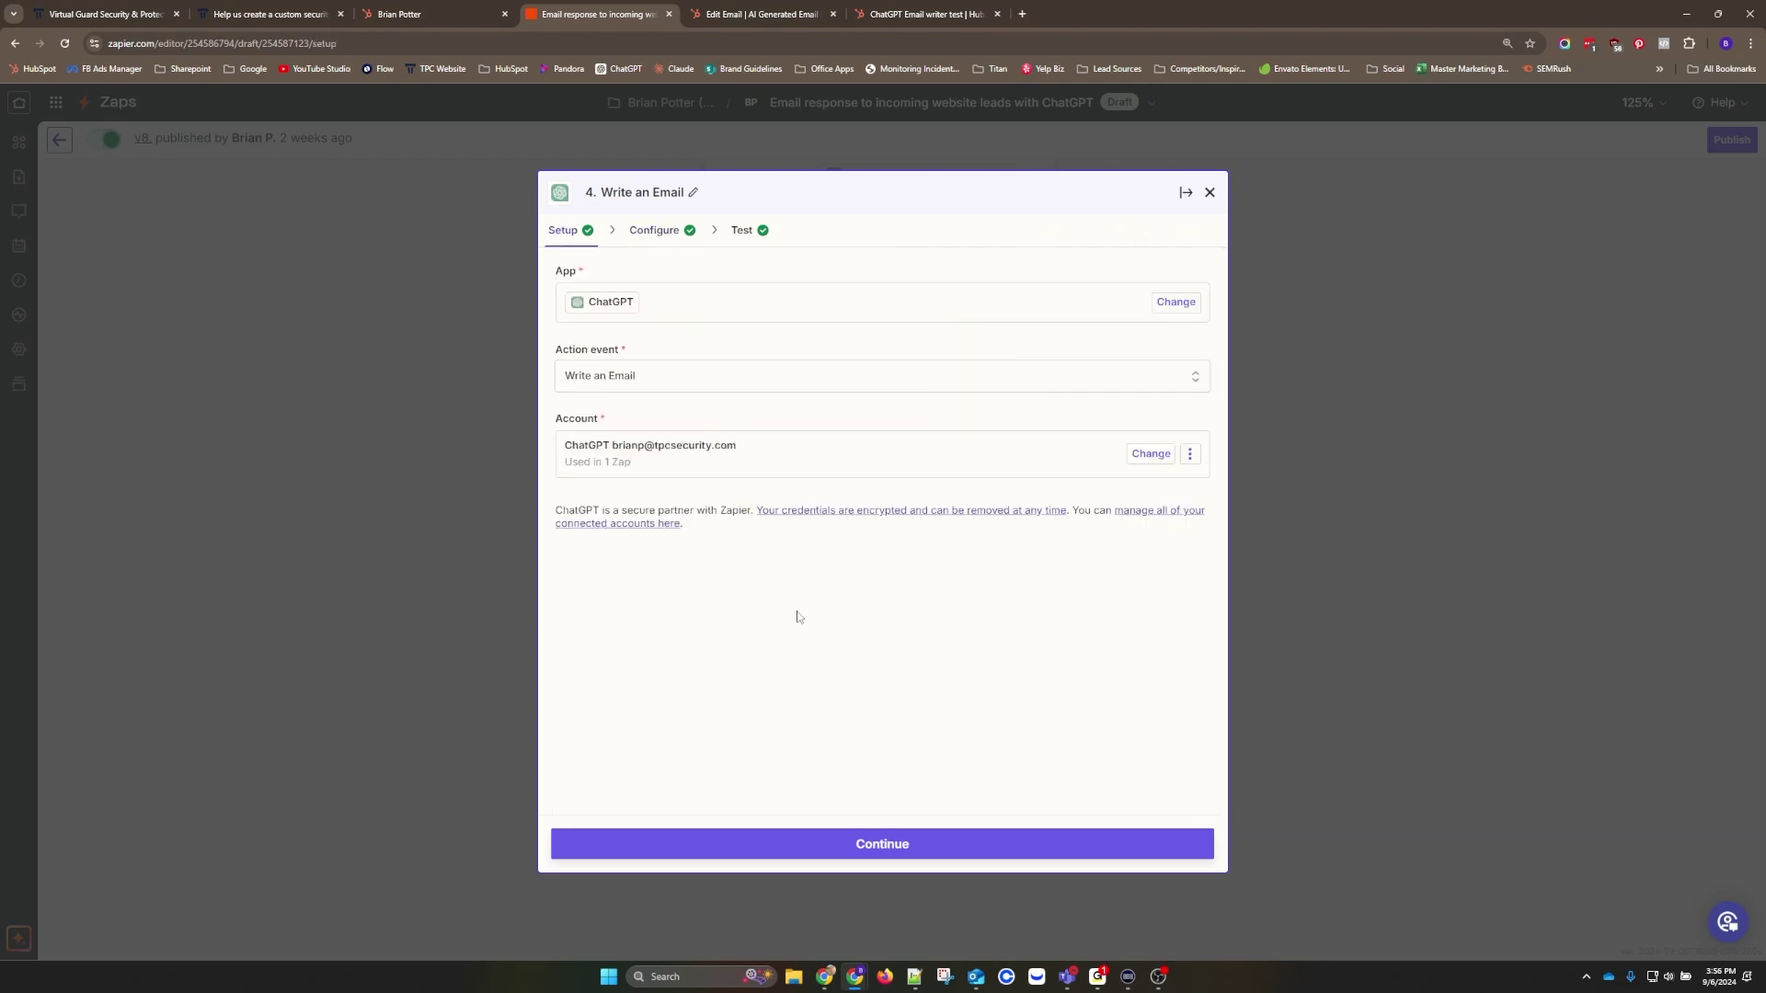
click(830, 373)
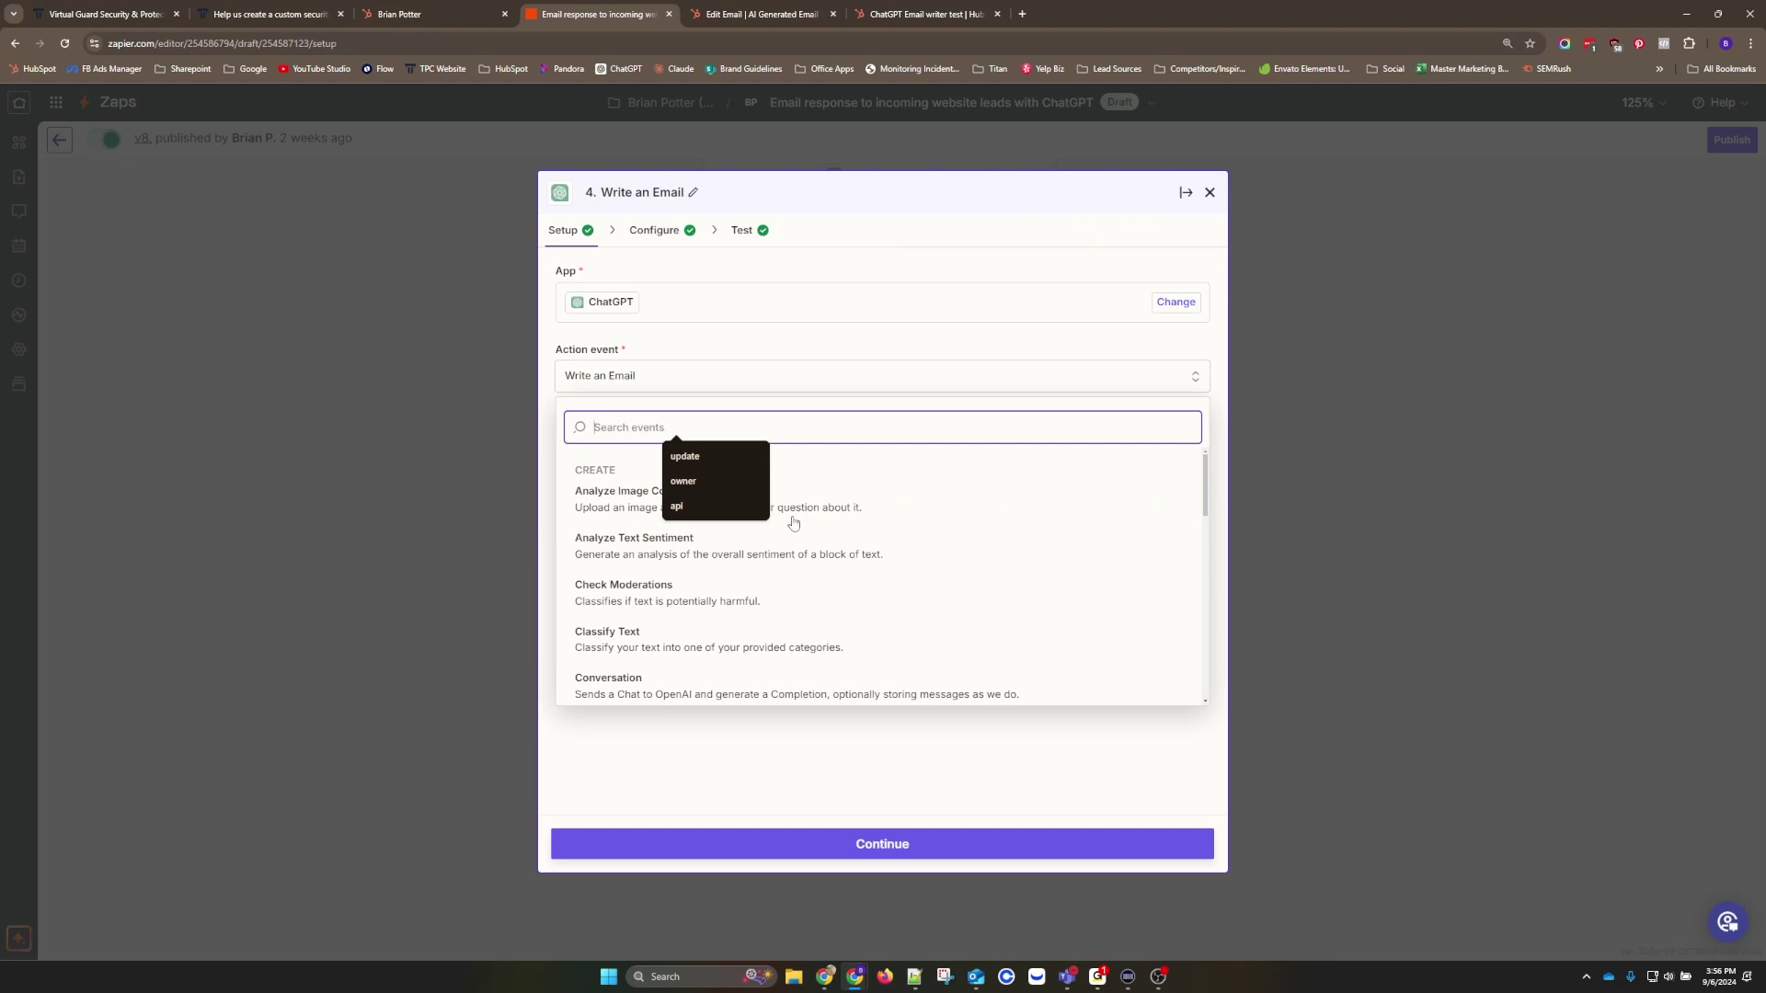
click(683, 791)
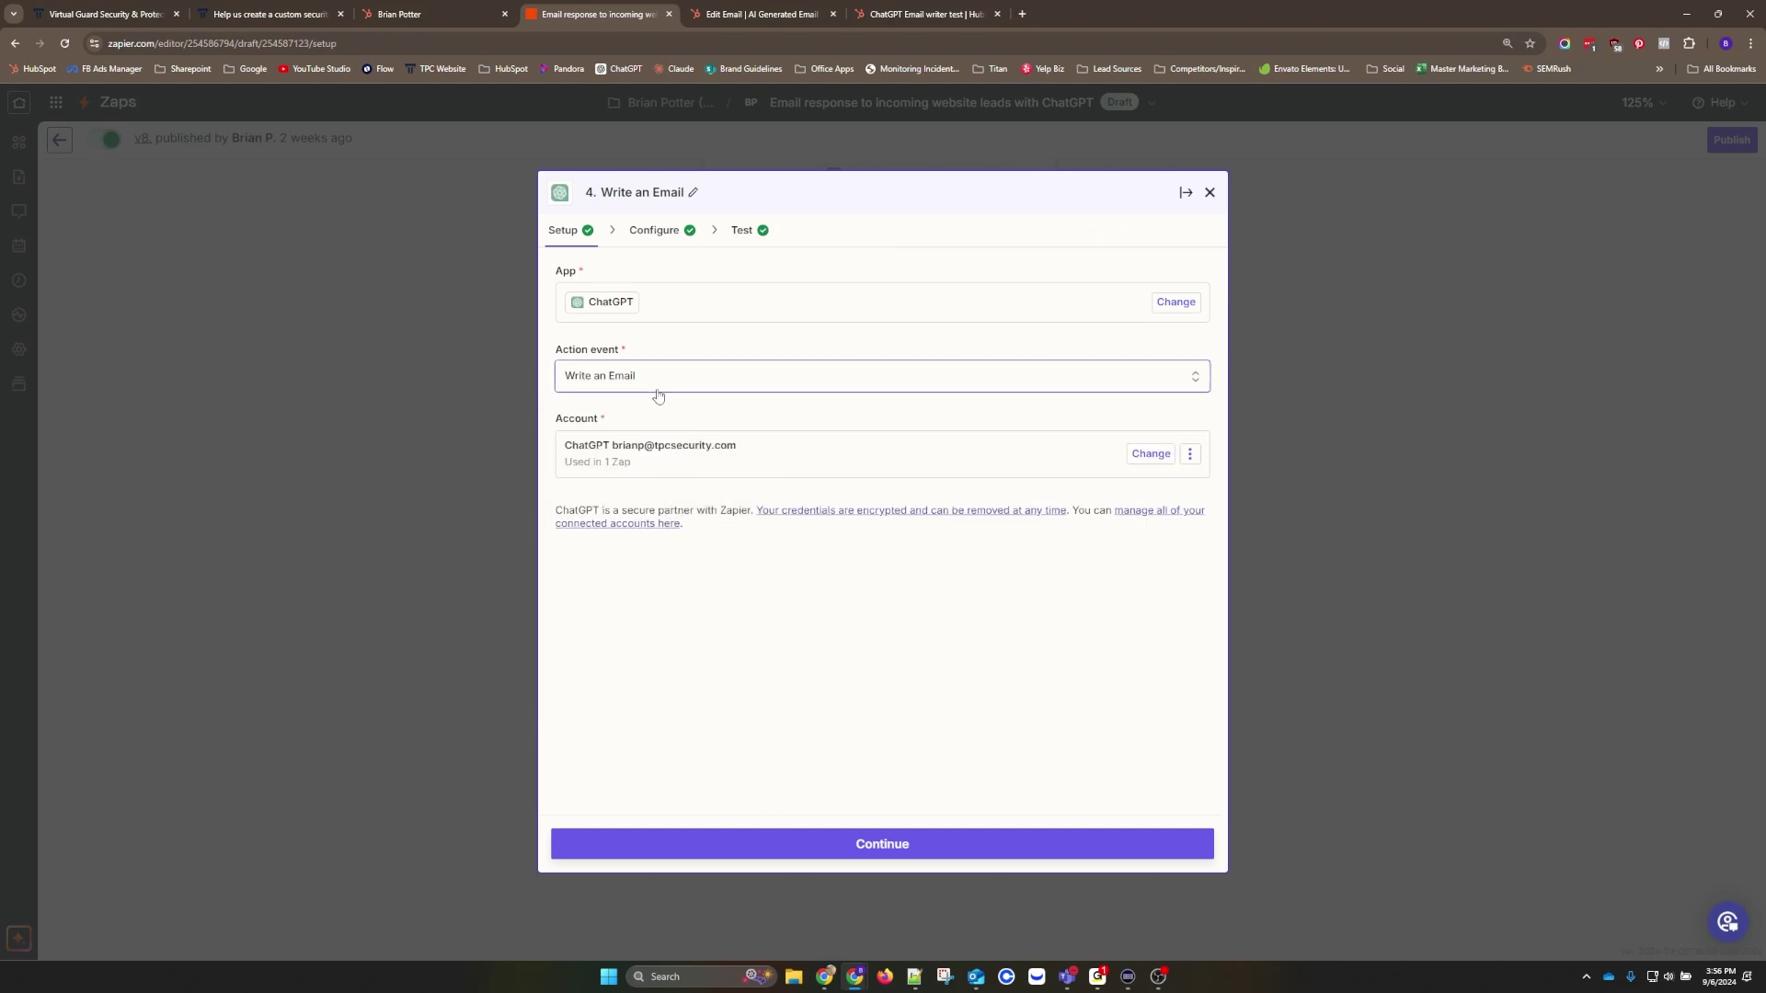
Review the Write an Email configuration's recipient name, recipient email, from name and opening prompt instructions
click(651, 231)
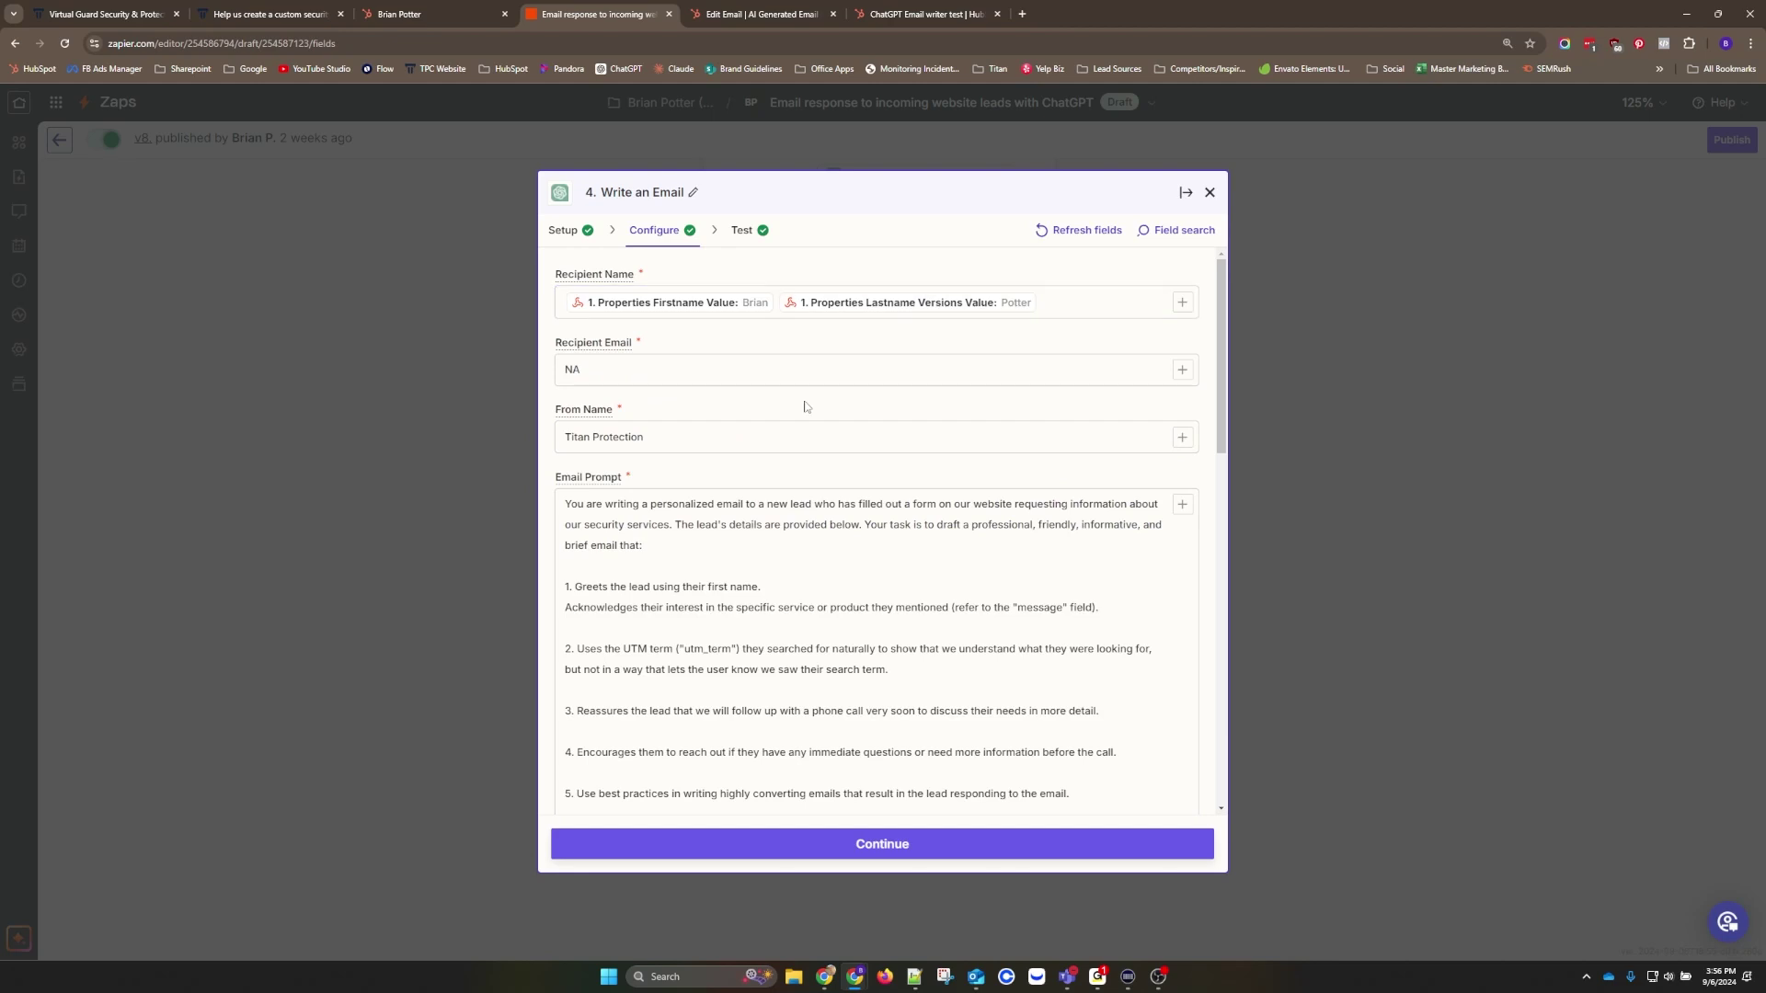
click(644, 378)
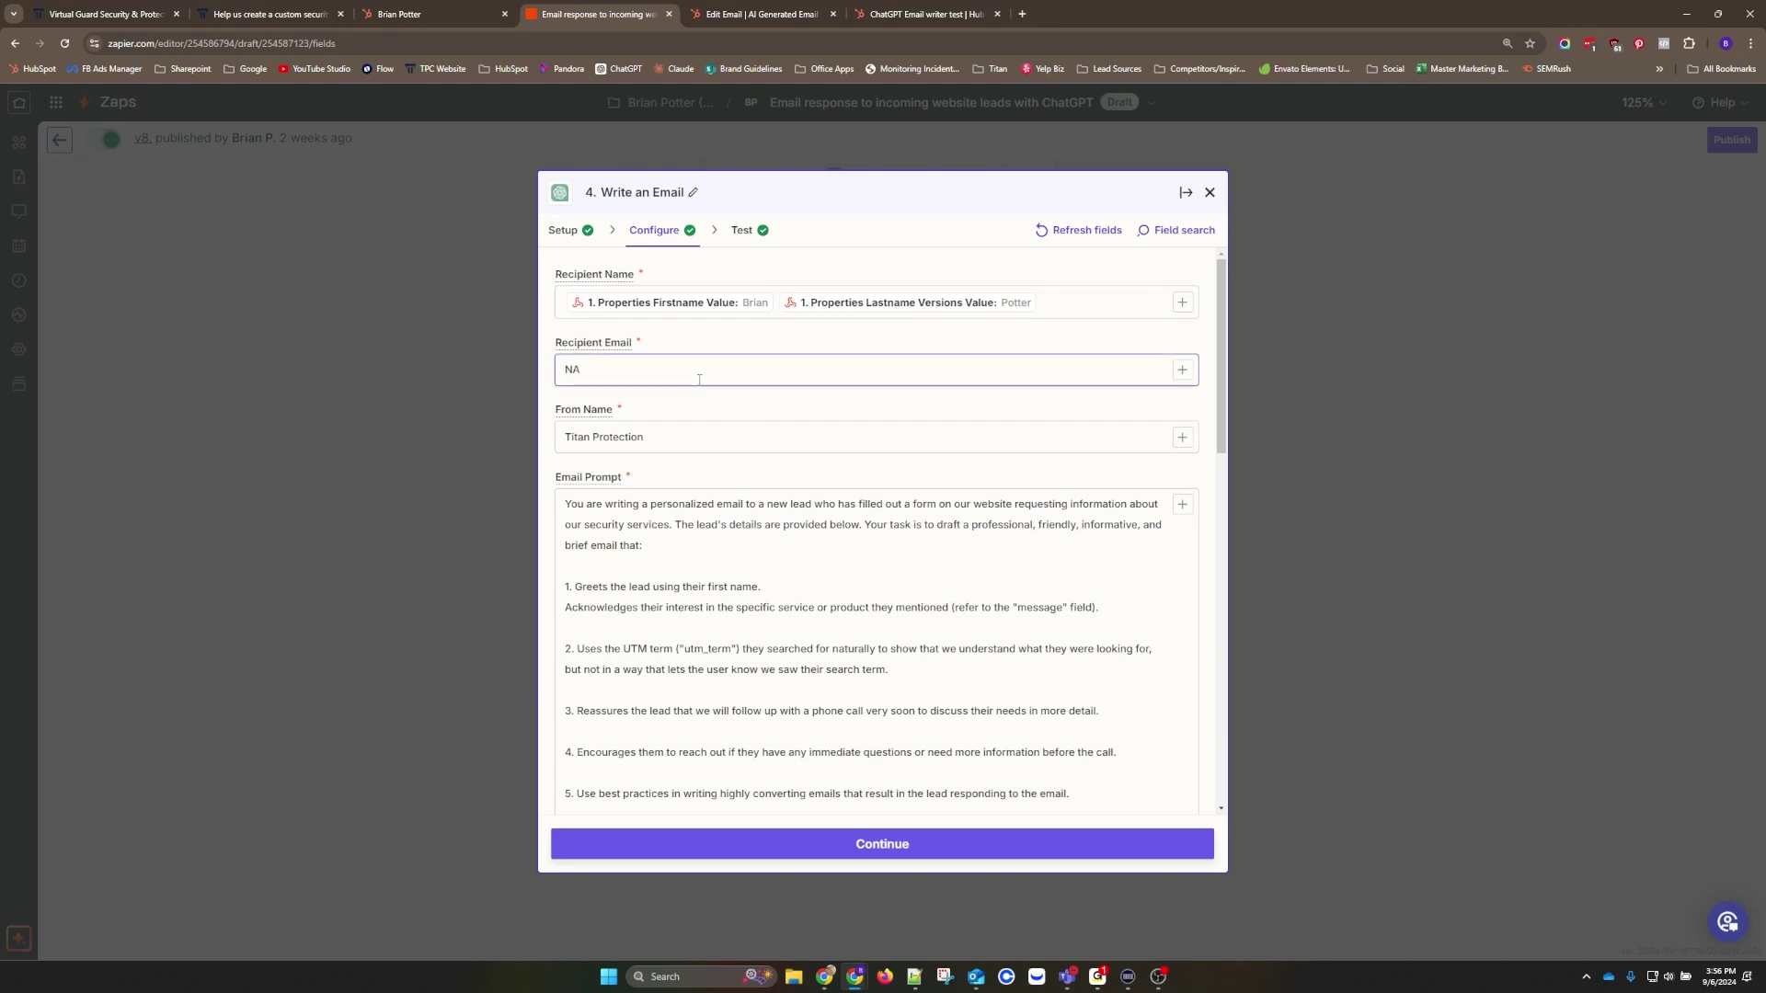
scroll(662, 374, down, 1)
click(662, 373)
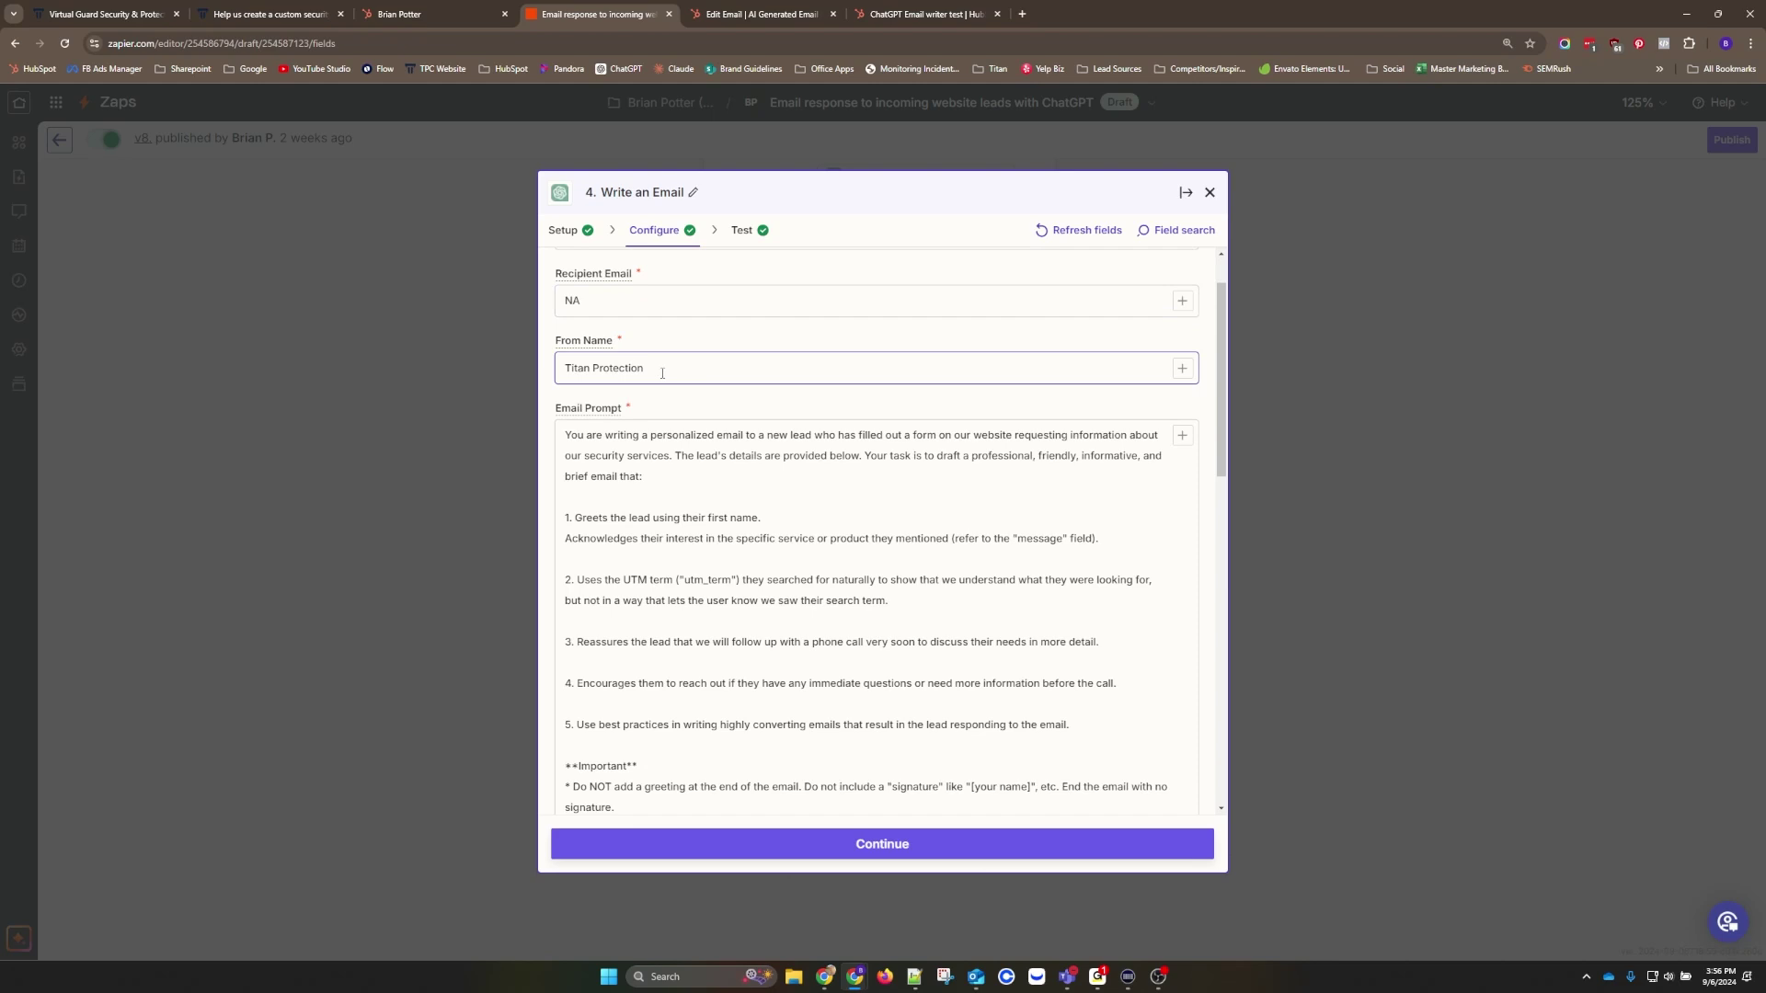
click(721, 342)
scroll(721, 342, down, 1)
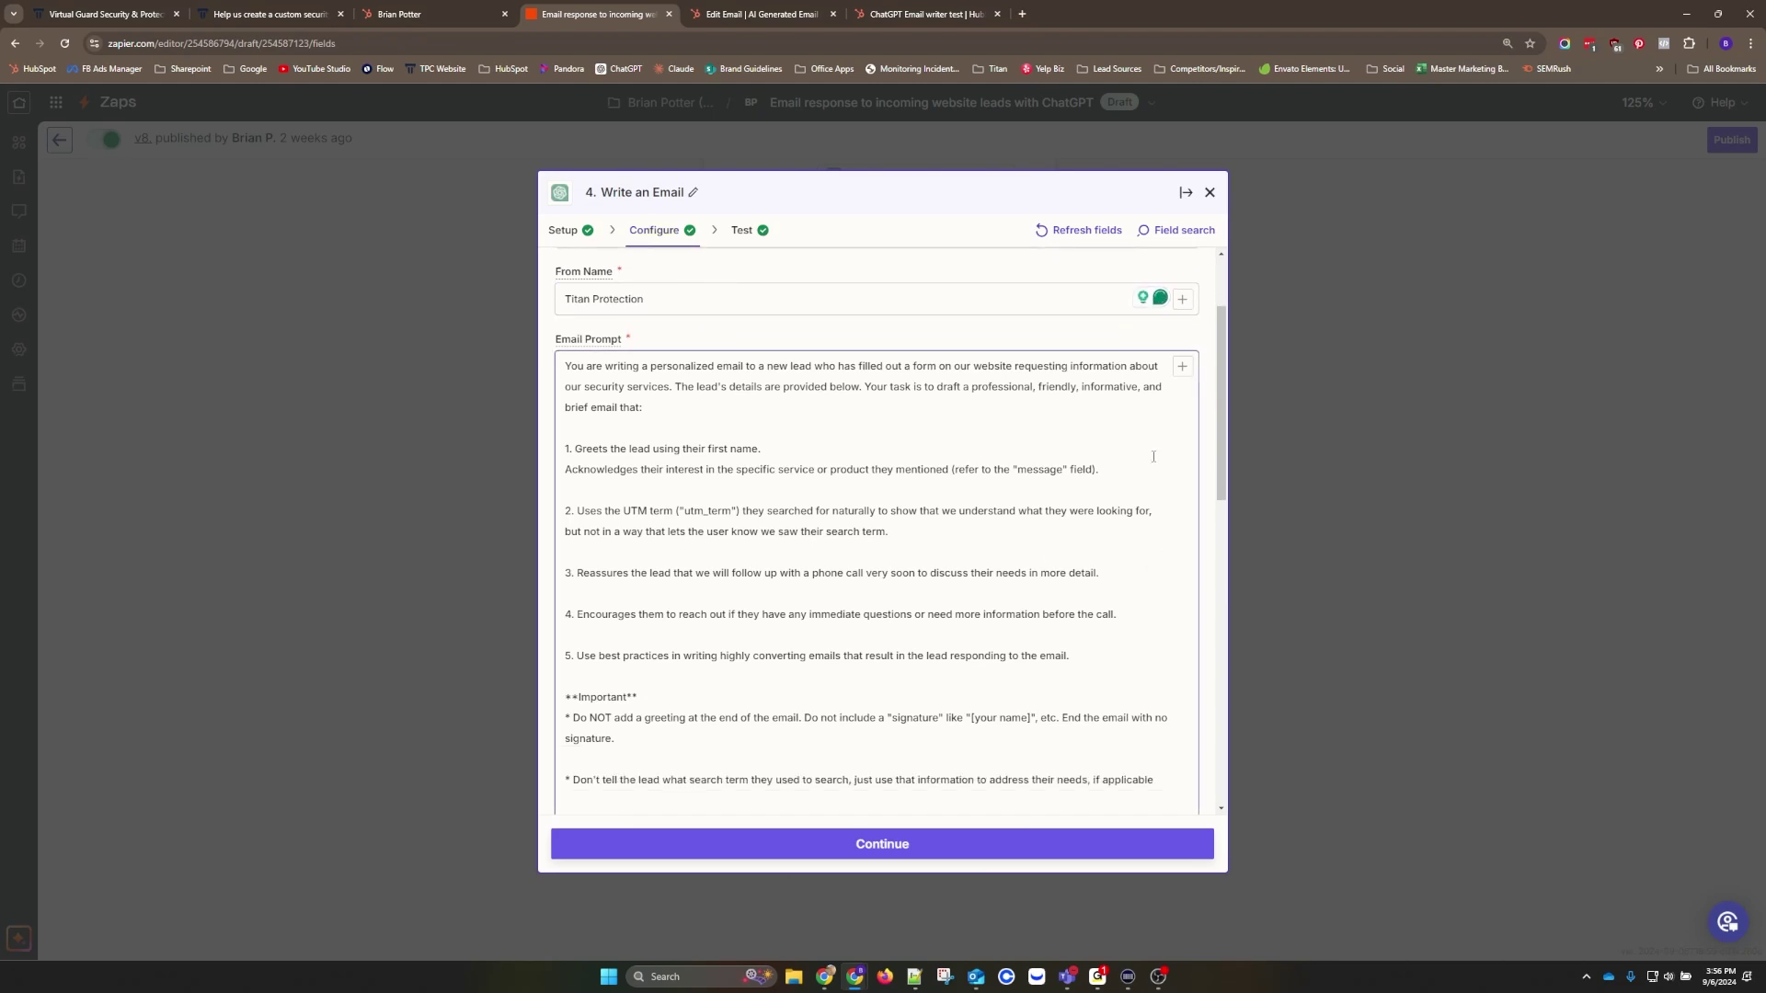
scroll(1227, 482, down, 1)
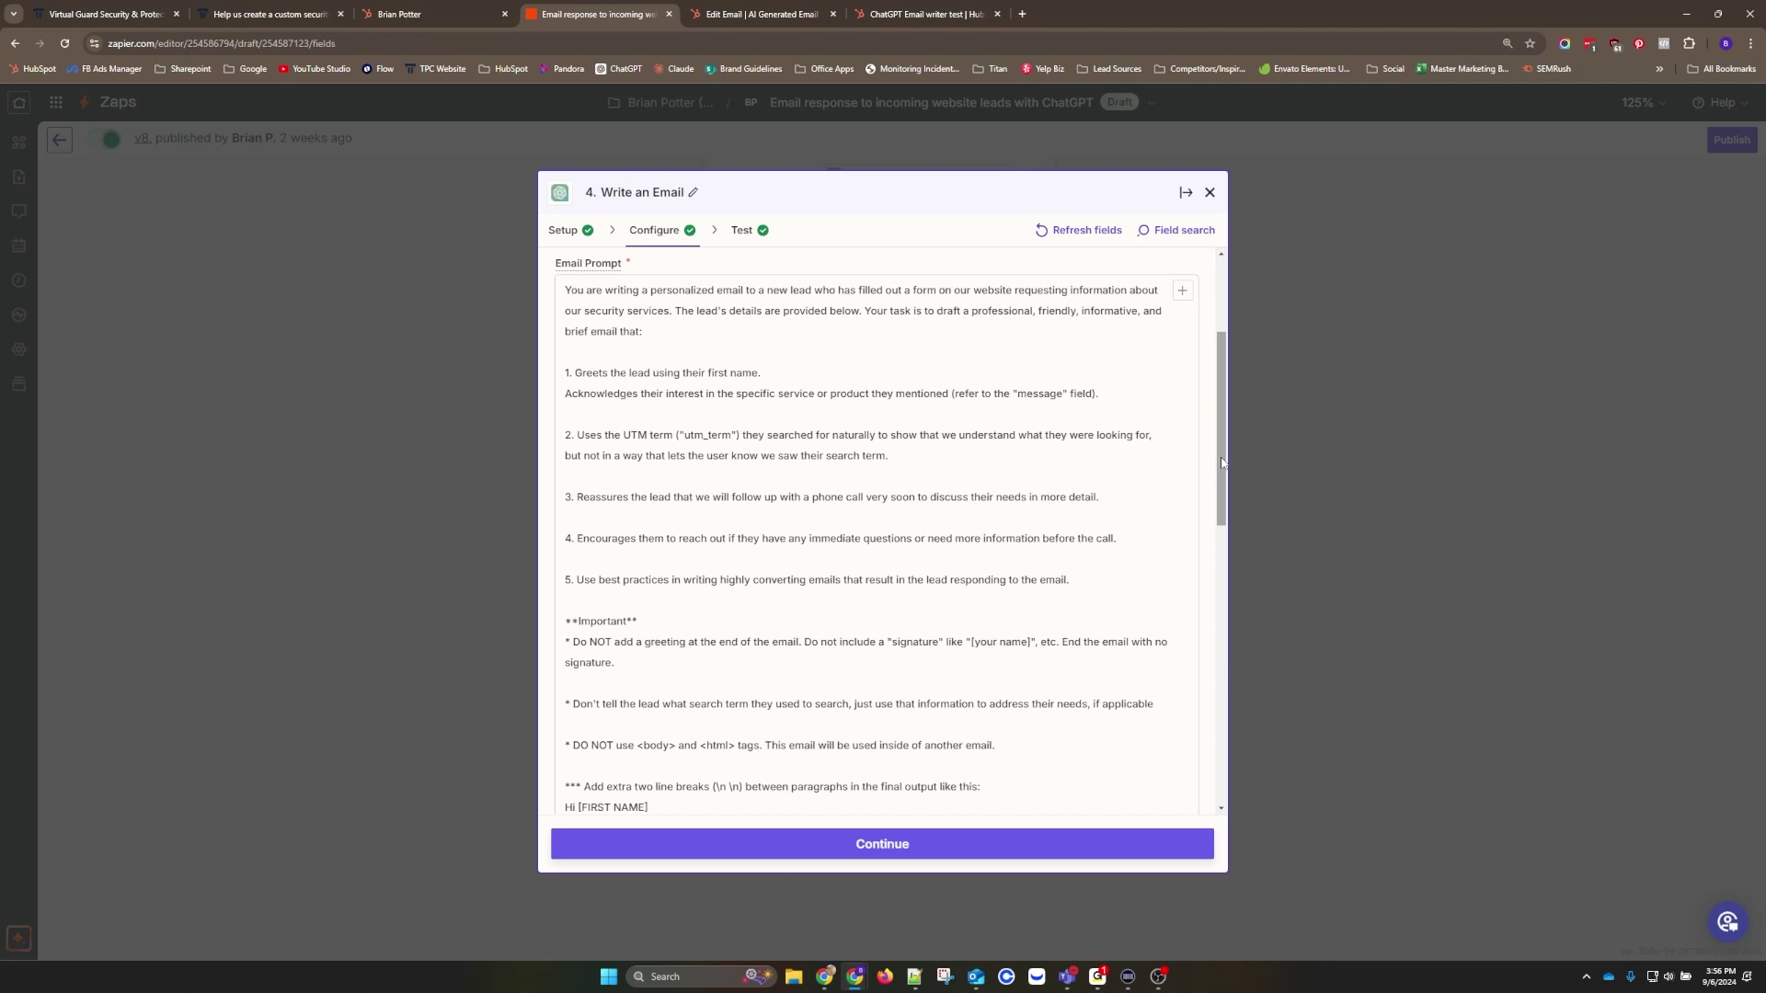
Examine the email prompt's line break example, its rule against body and html tags, and the mapped lead details
drag(1221, 463, 1199, 587)
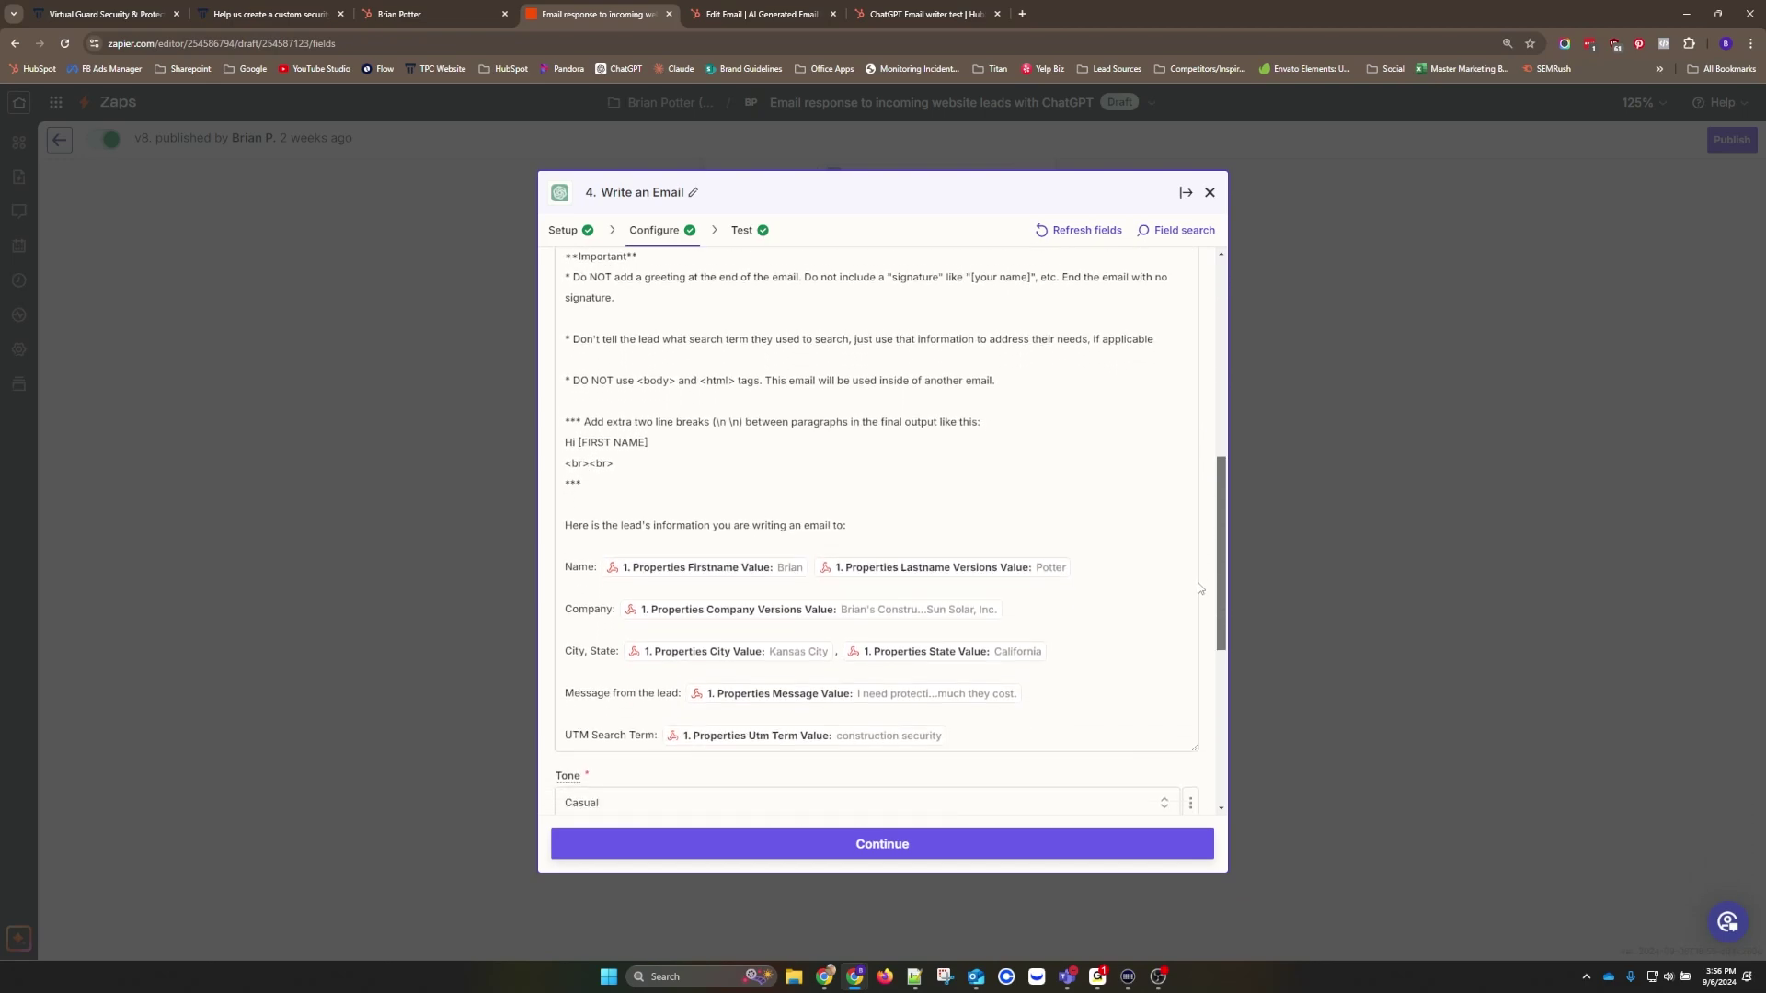
click(746, 478)
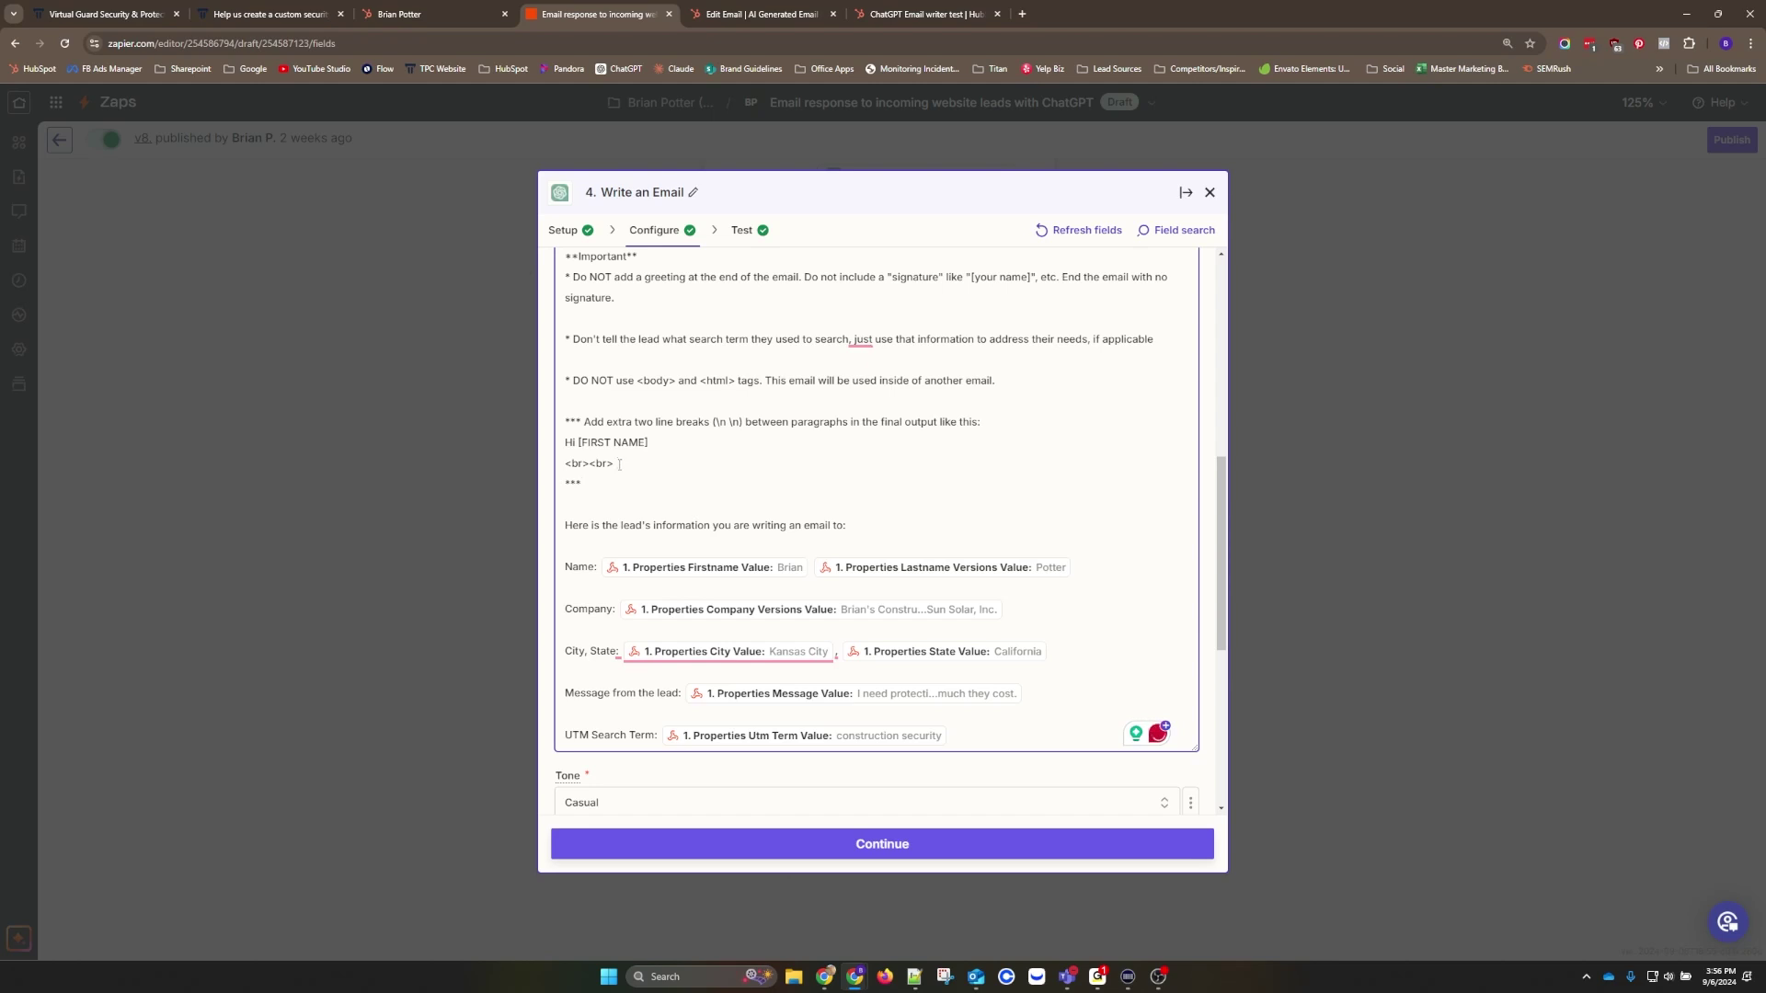
drag(566, 423, 634, 481)
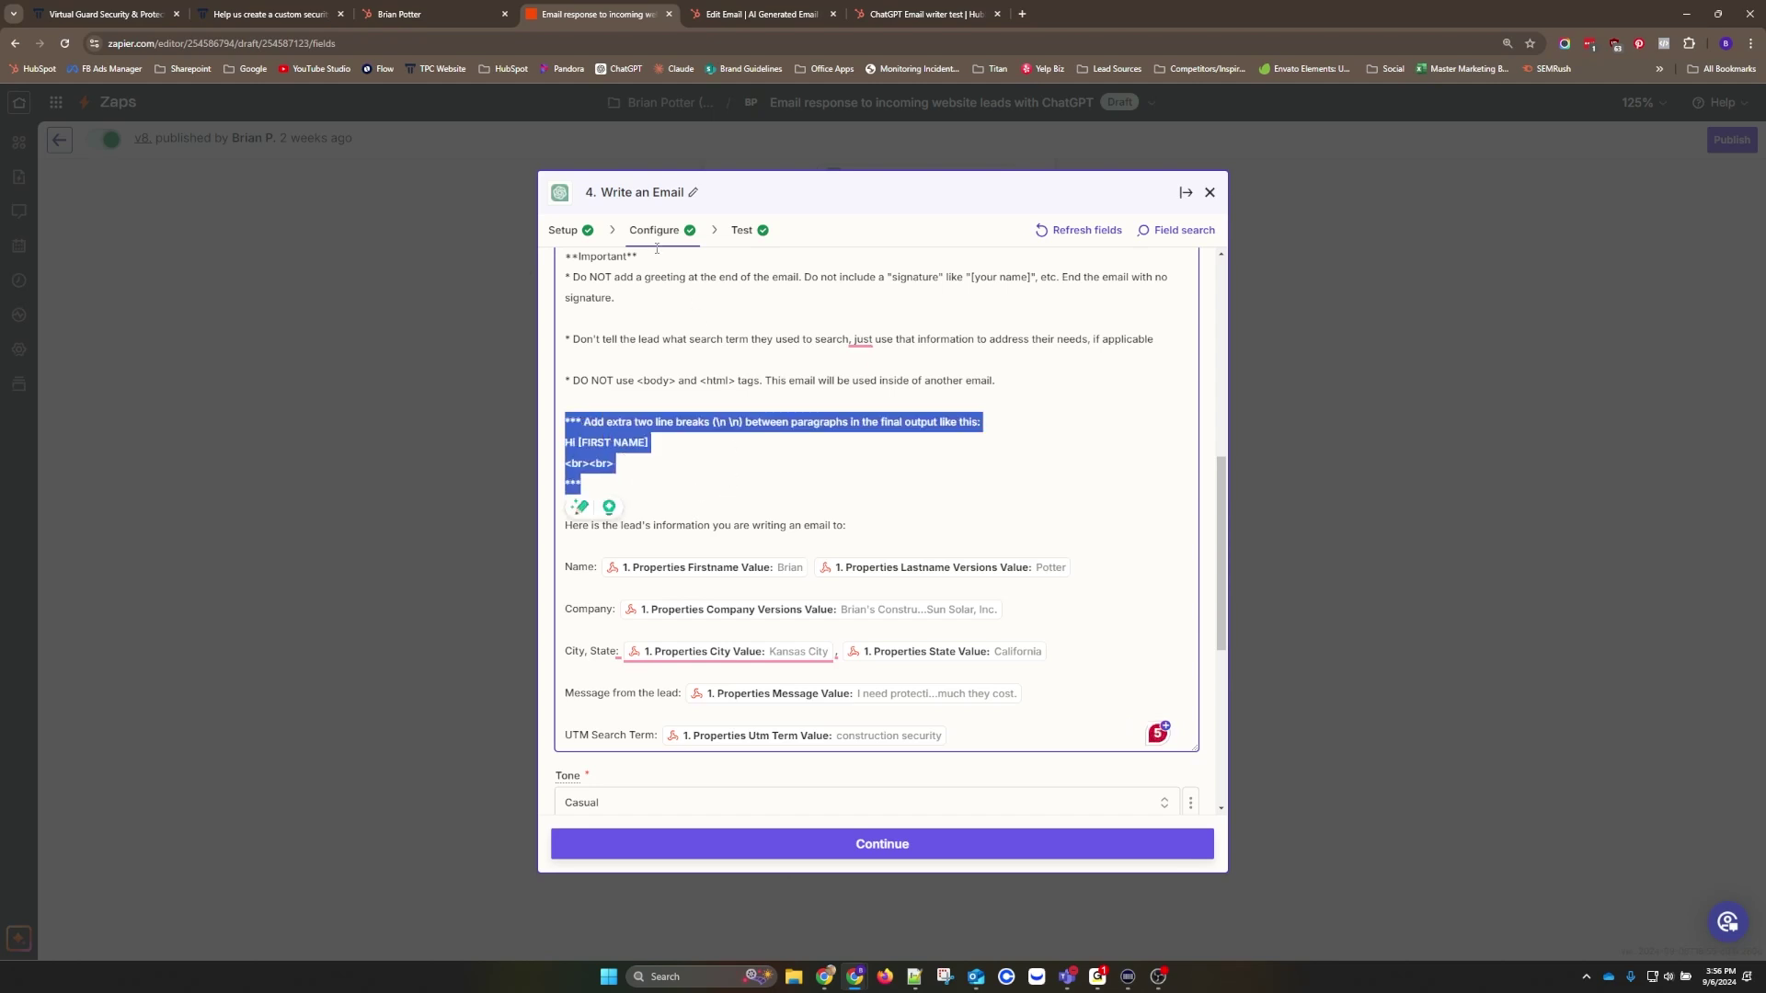
scroll(1201, 504, down, 1)
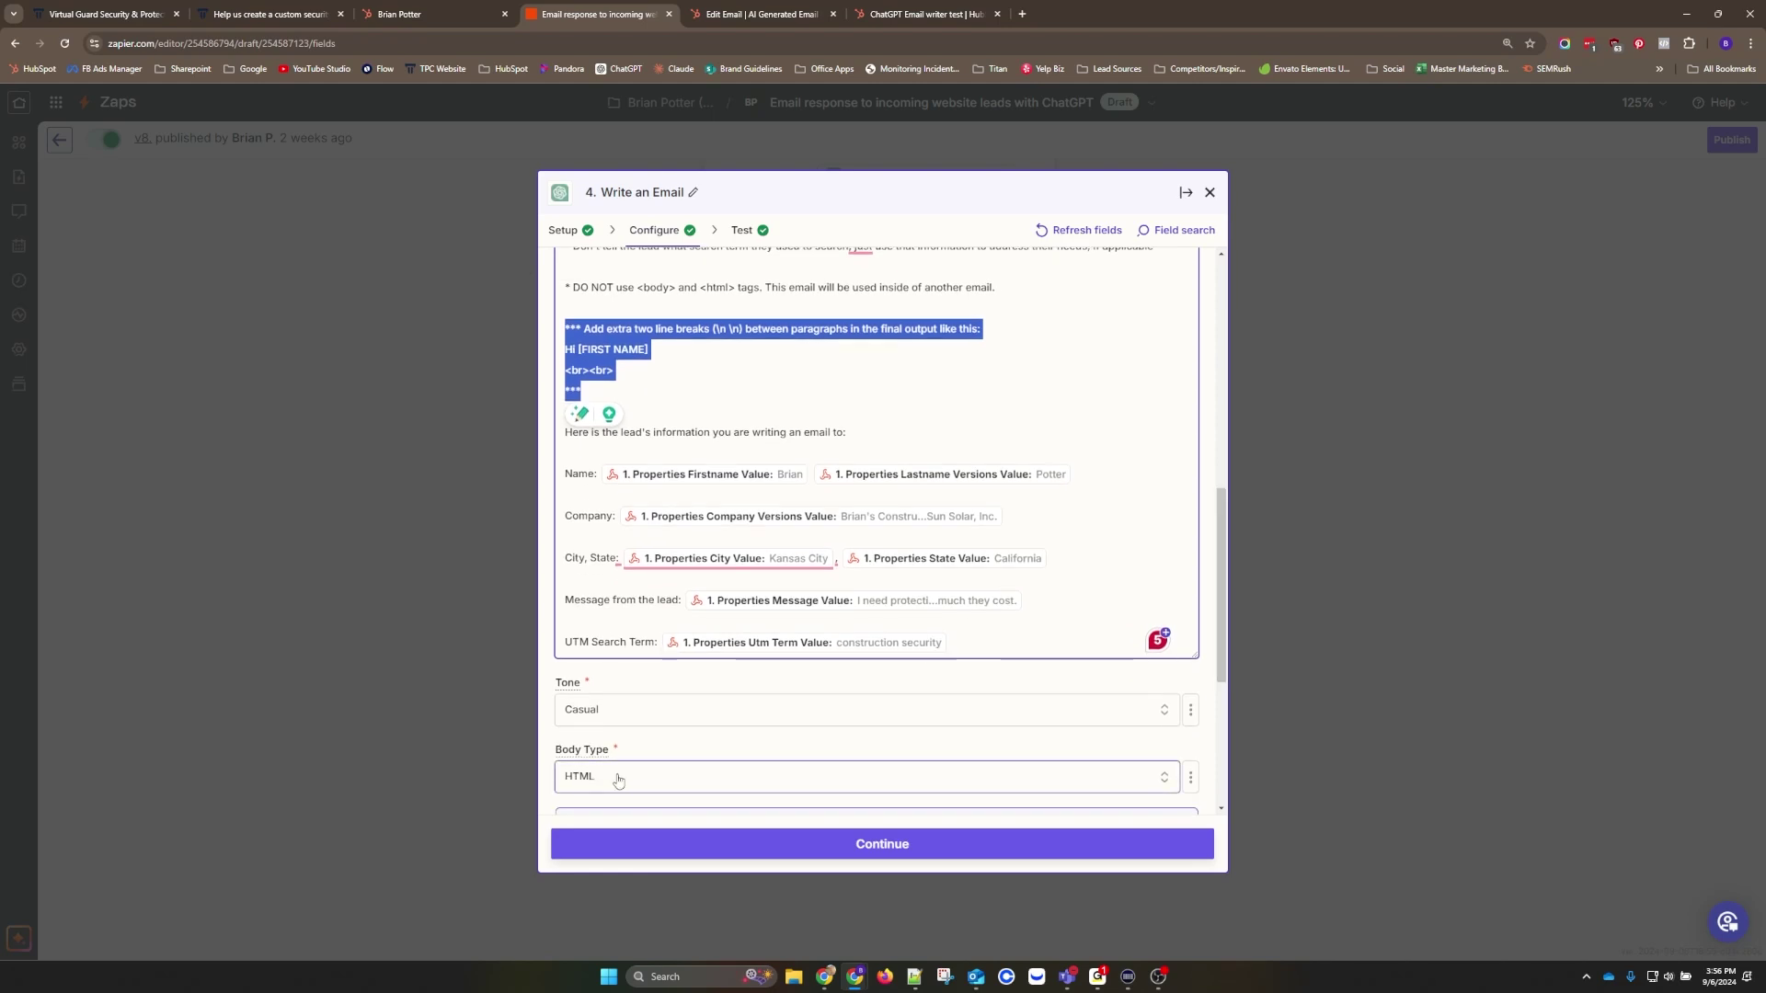
click(634, 328)
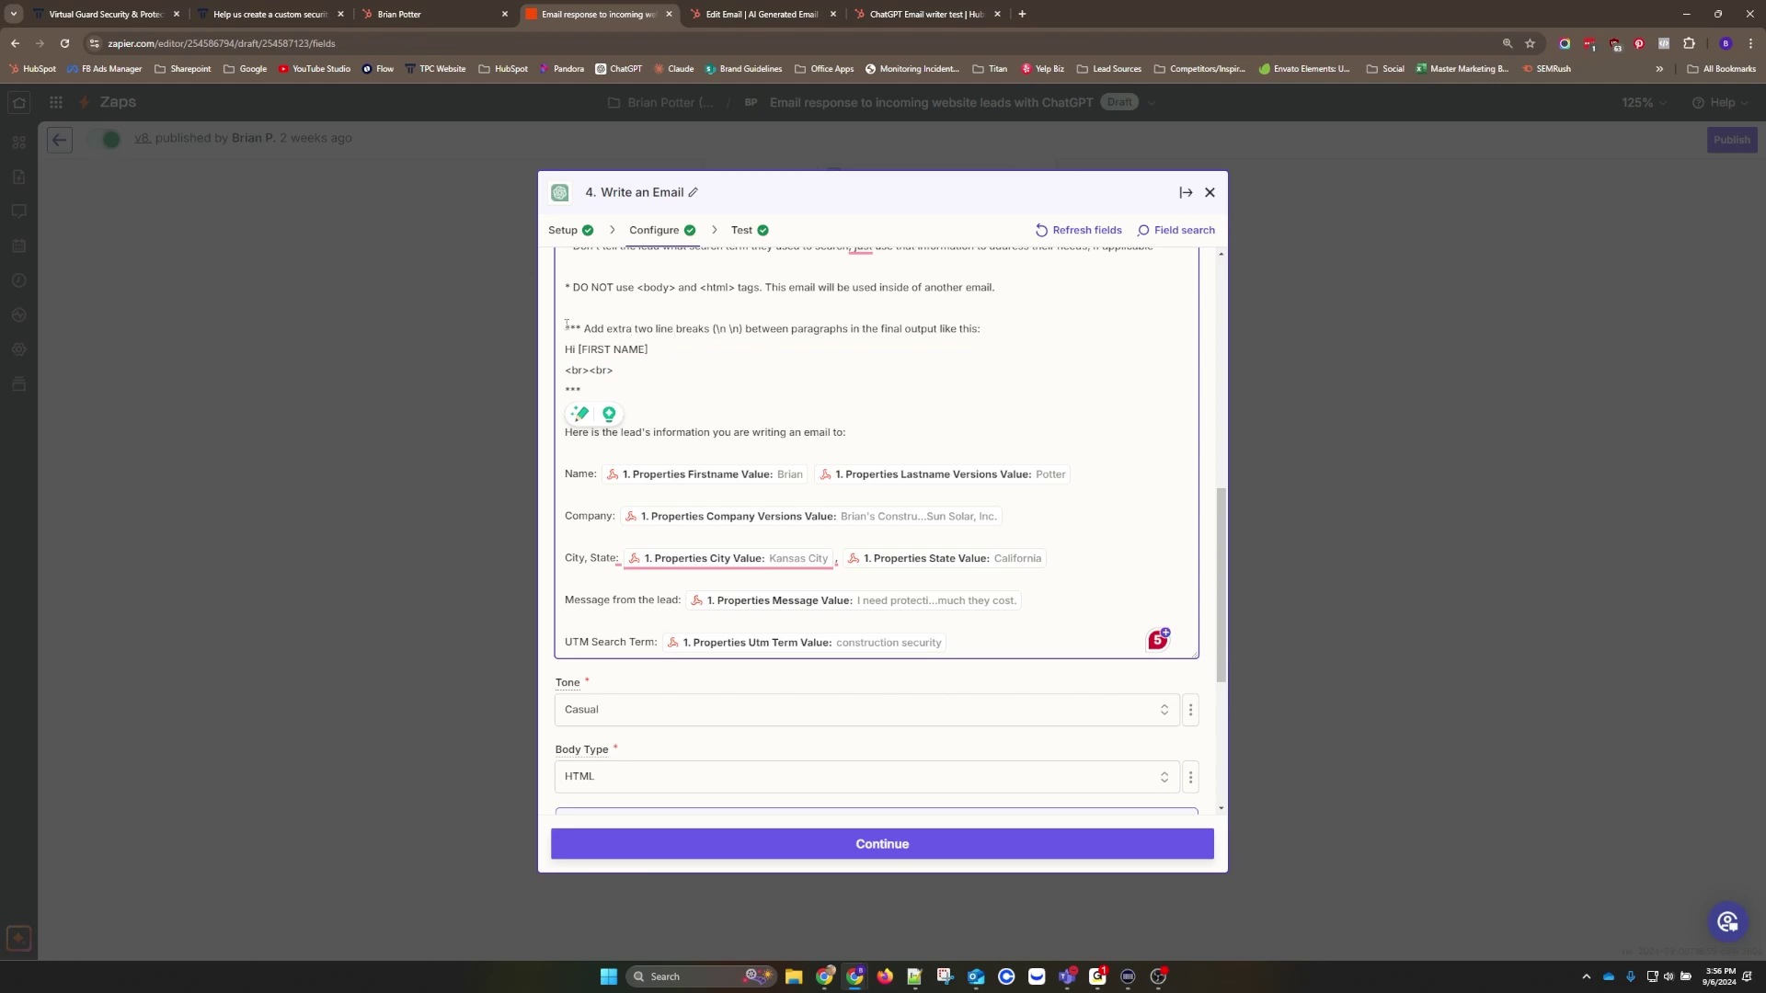
drag(566, 324, 641, 387)
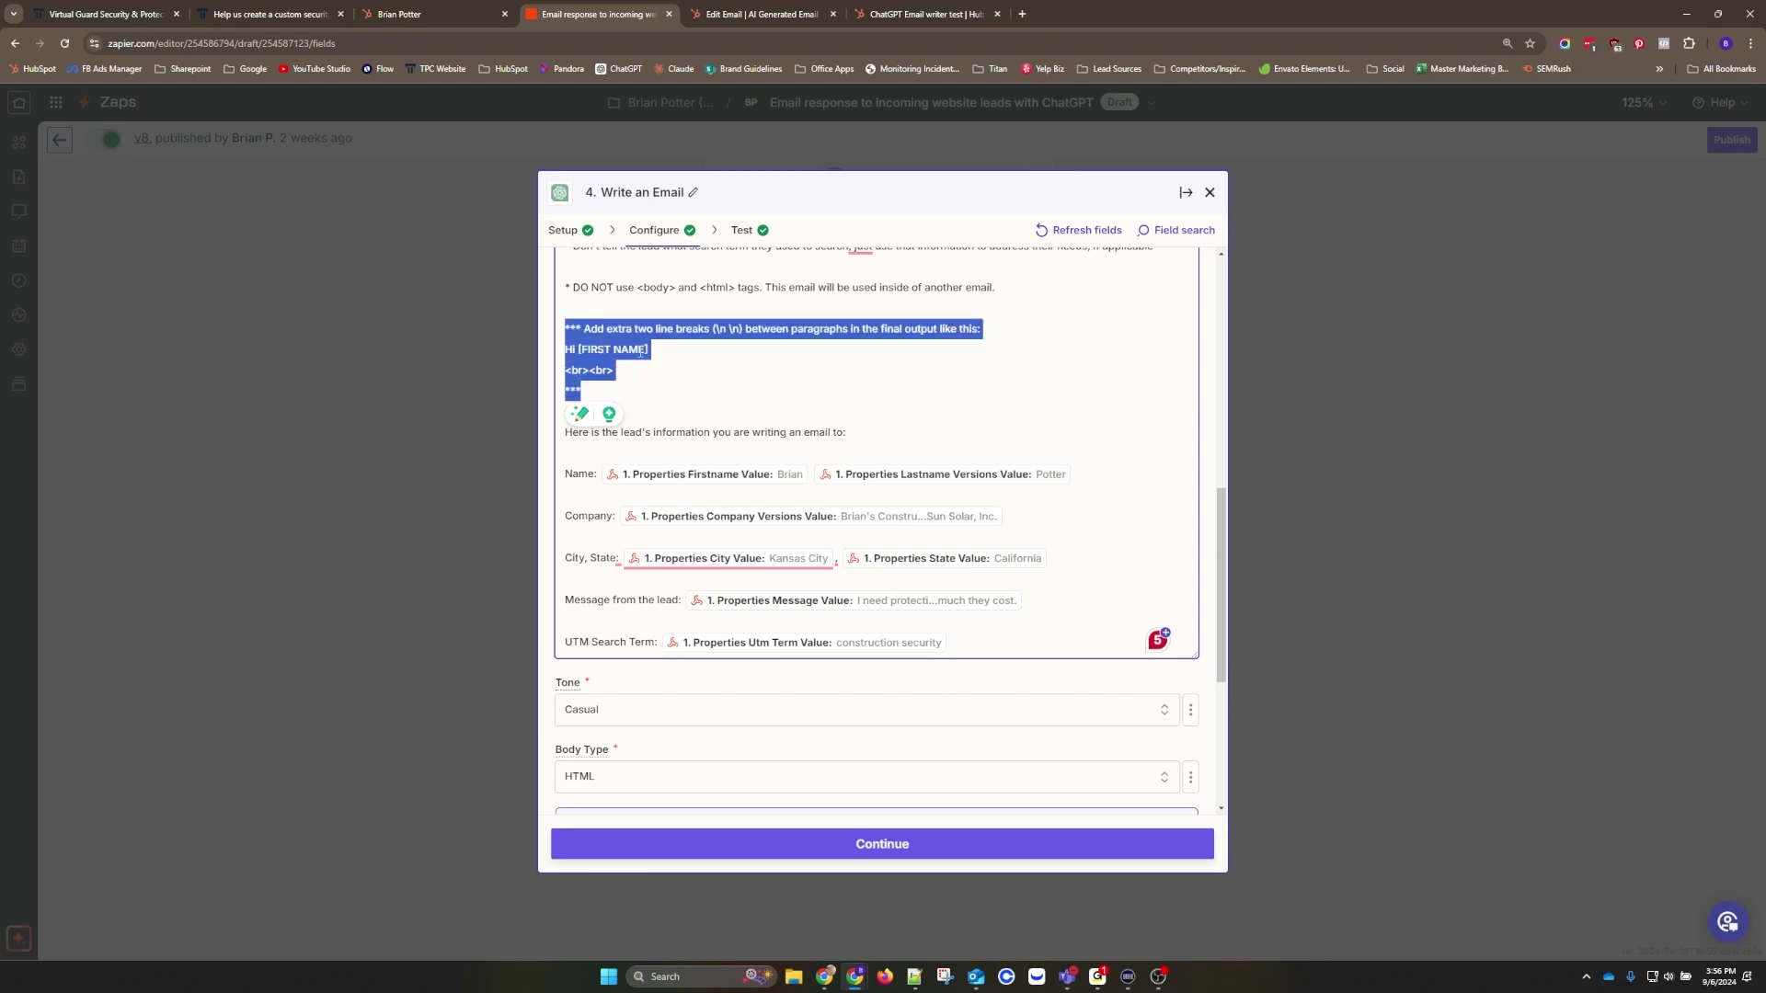
click(714, 350)
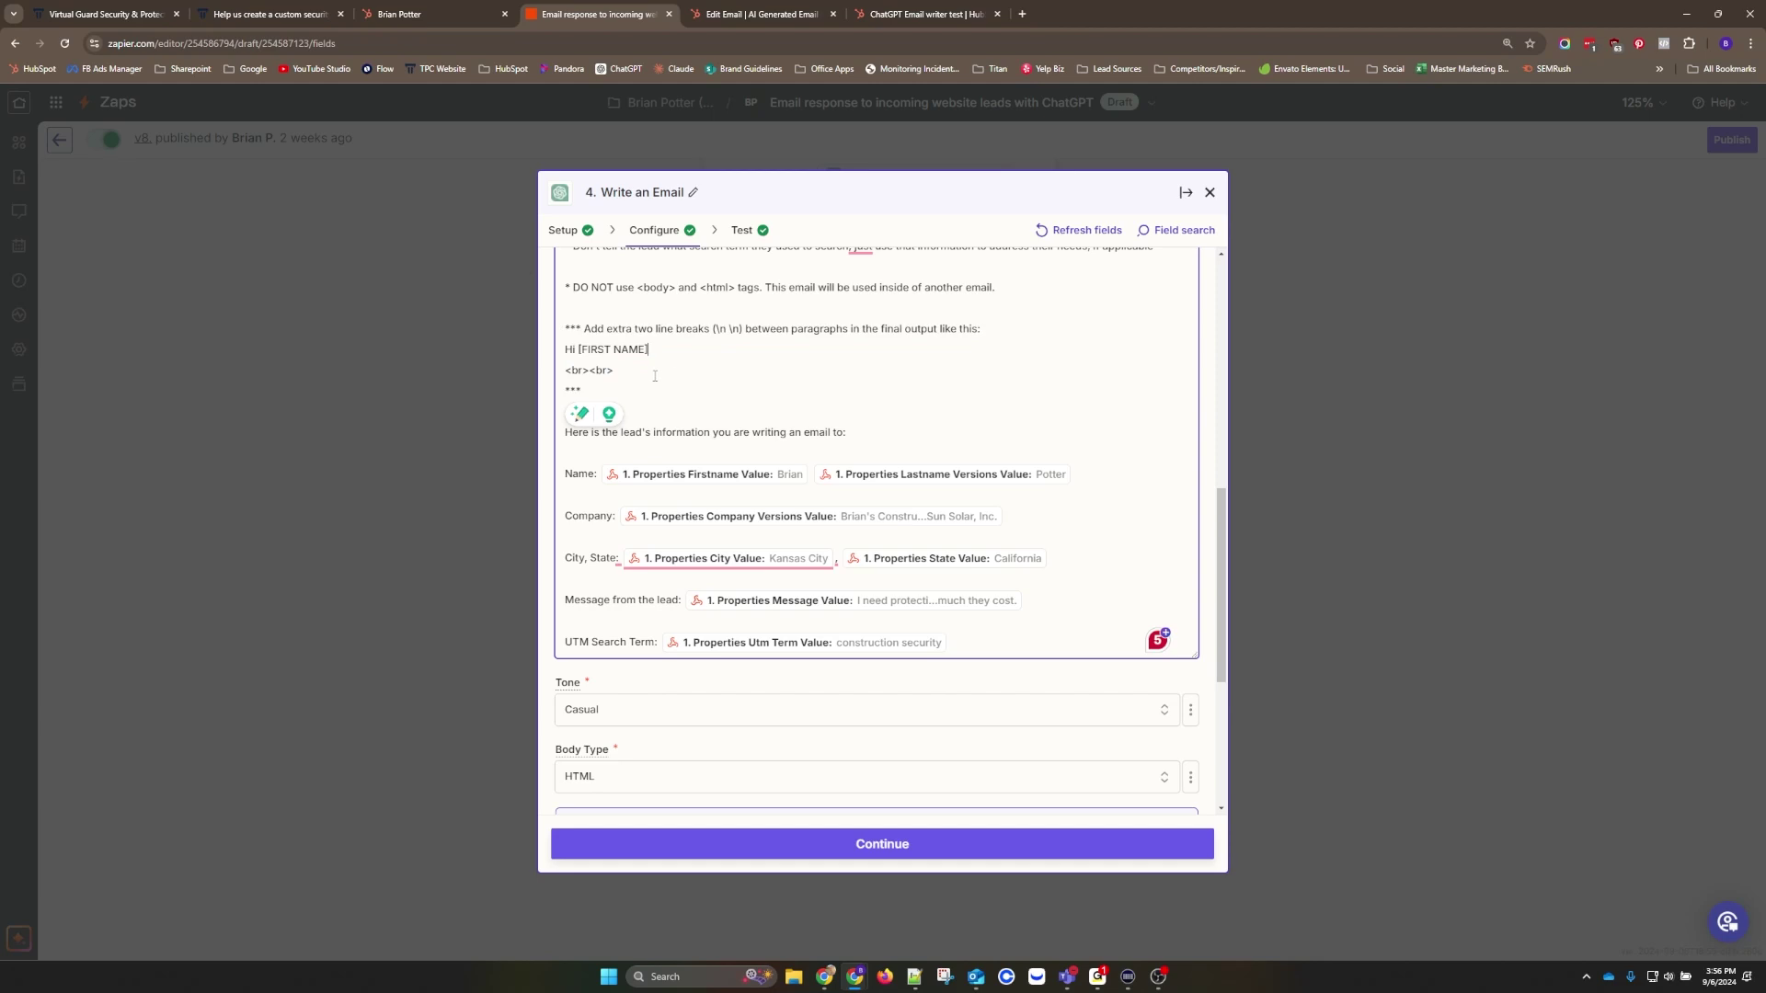
drag(623, 367, 566, 329)
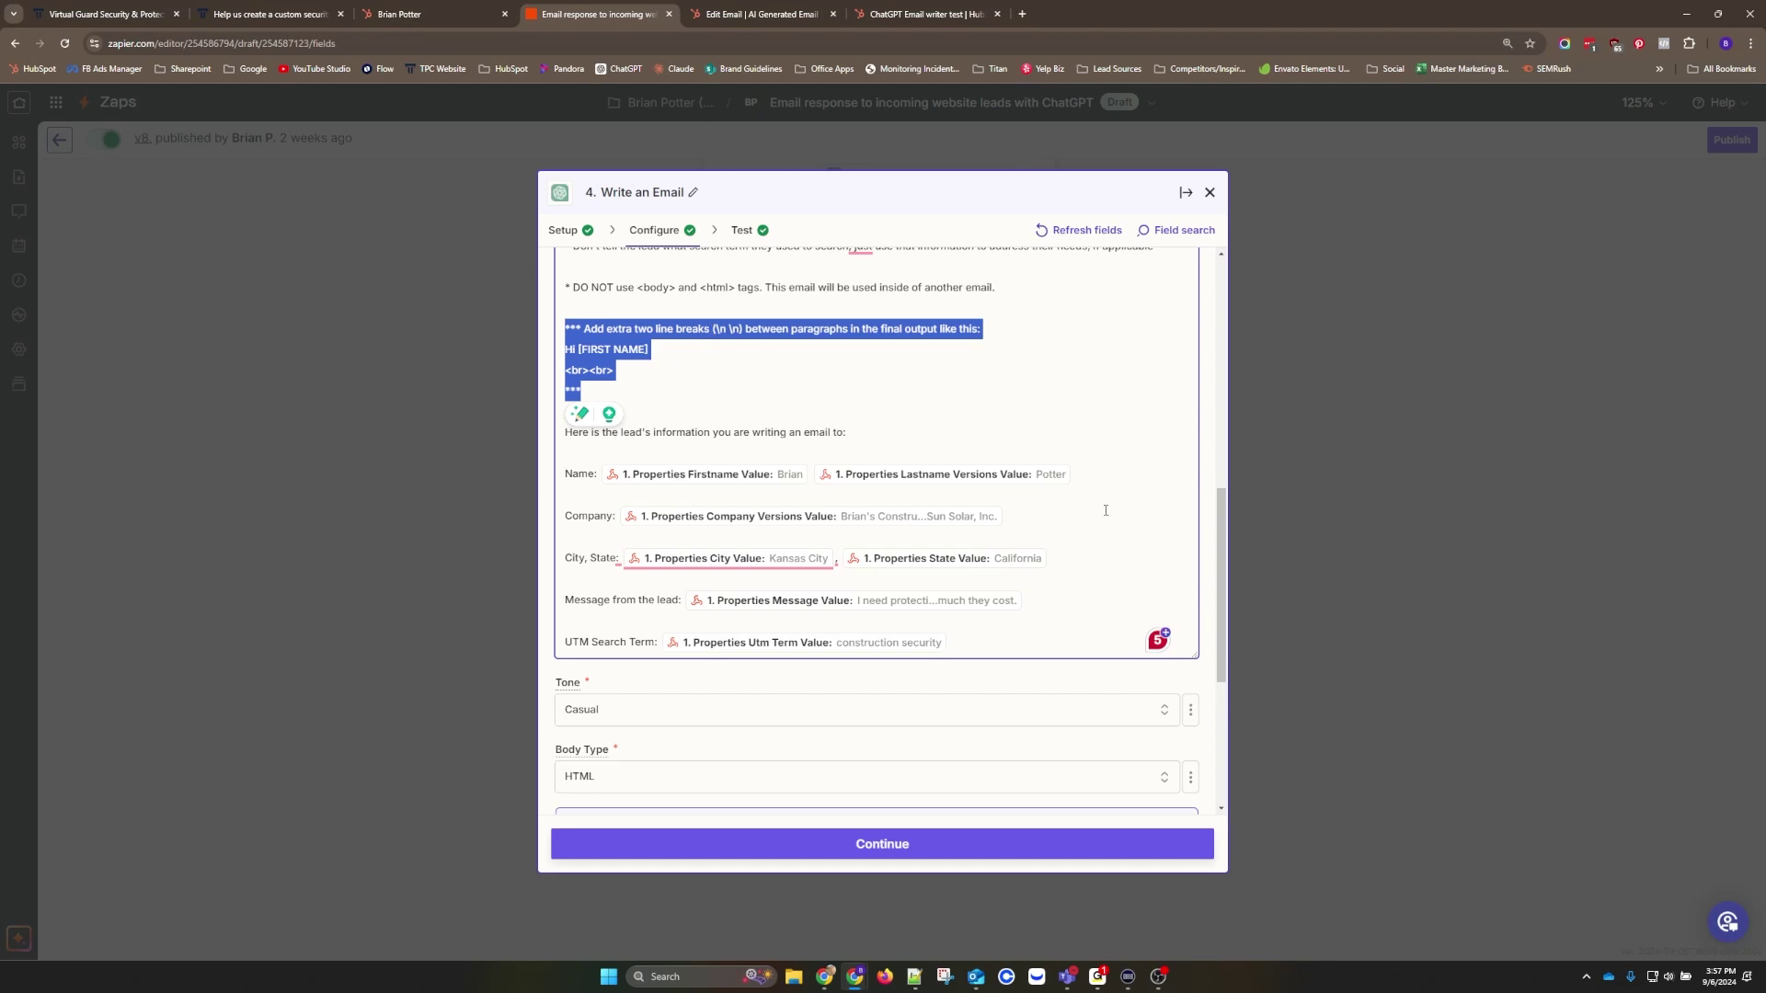
drag(635, 288, 739, 291)
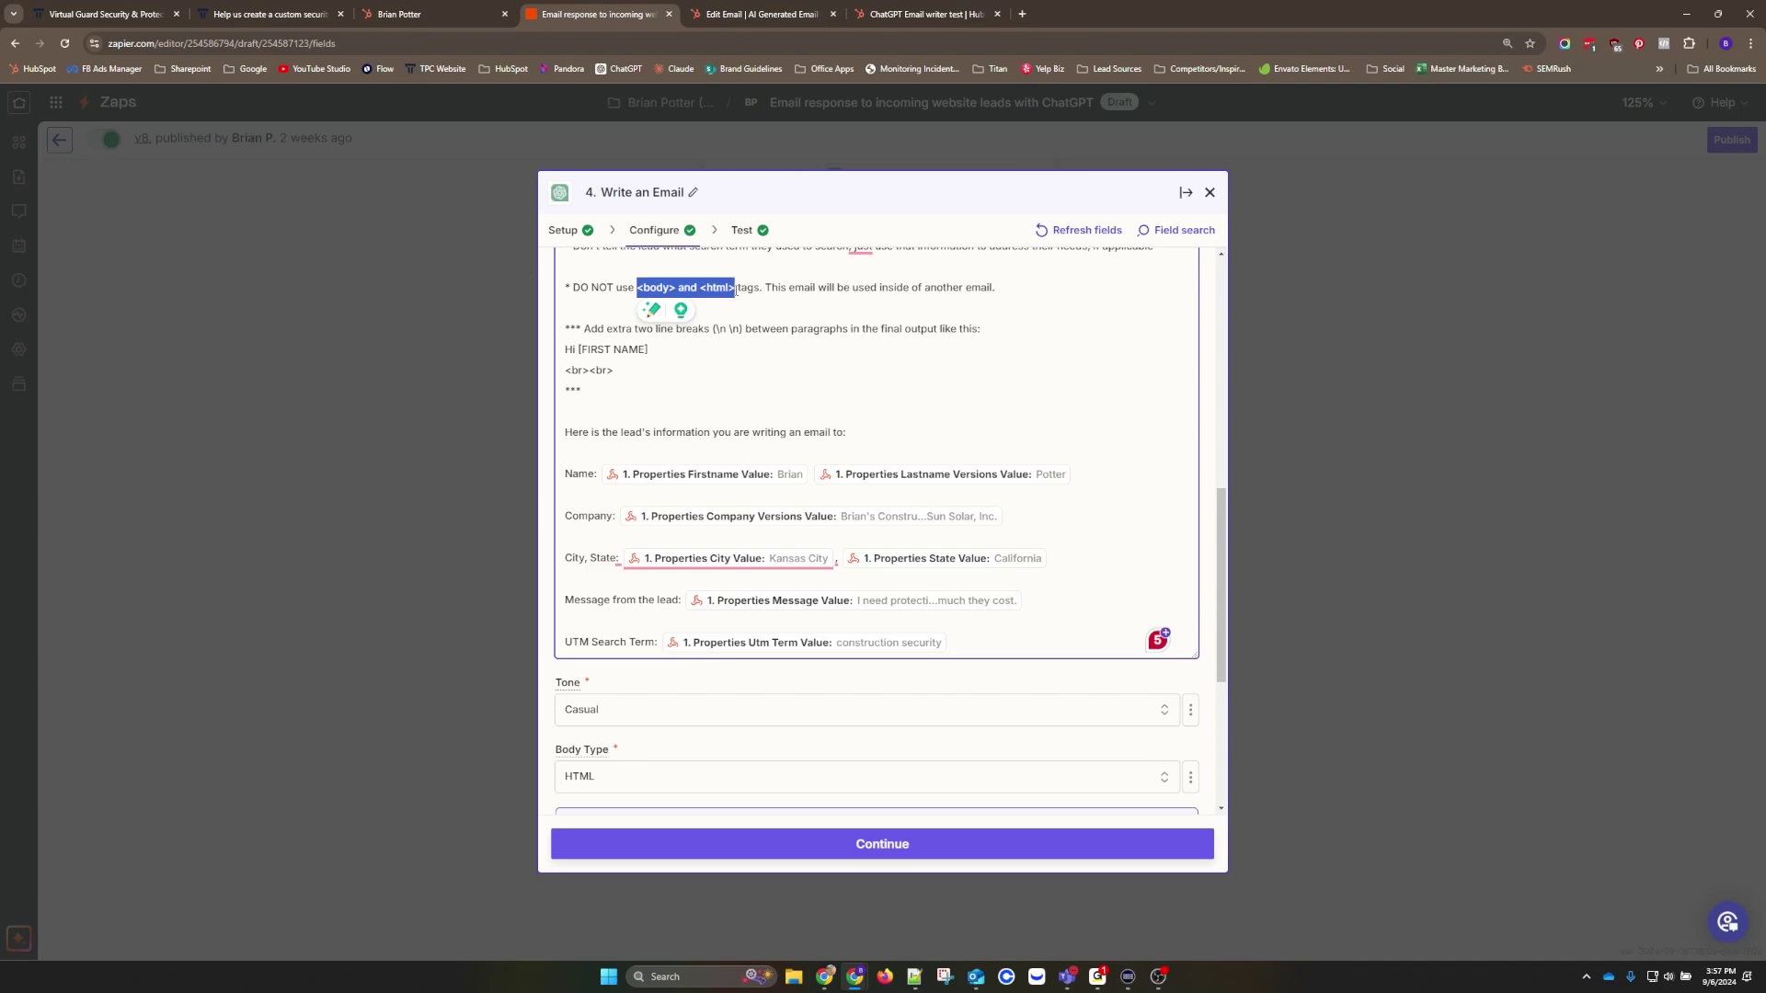
click(997, 456)
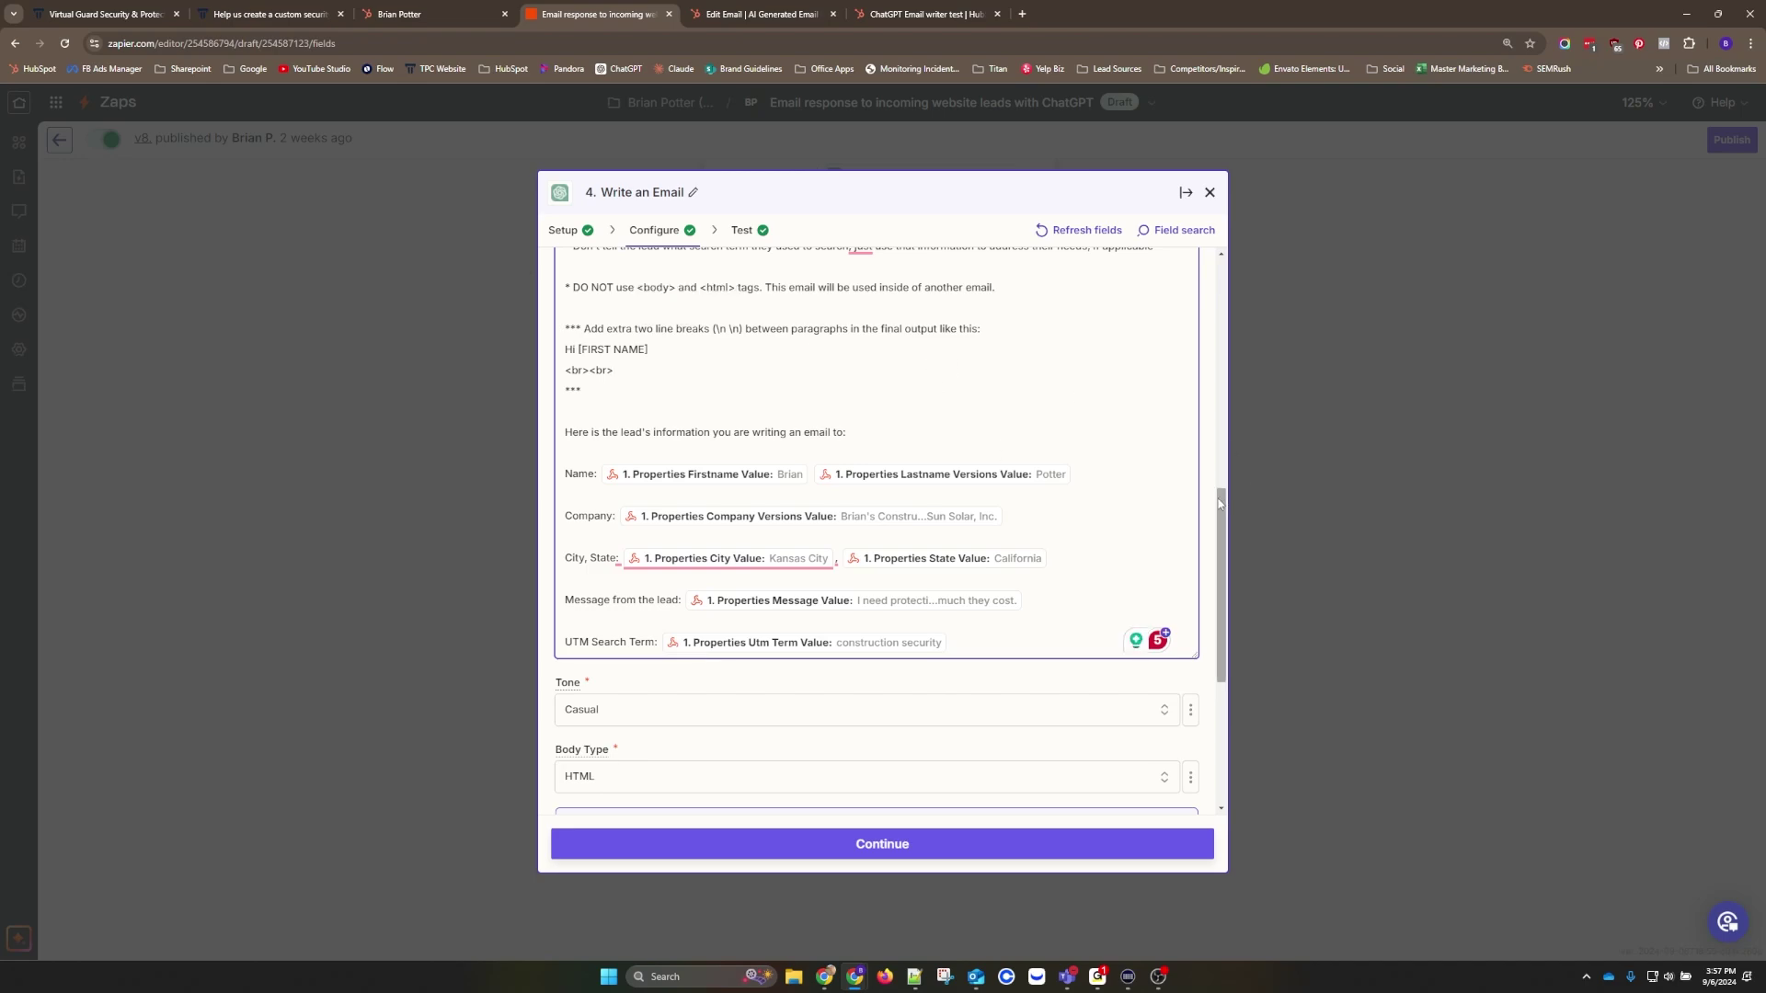
mouse_move(1220, 504)
mouse_down()
mouse_move(1212, 329)
mouse_move(1213, 475)
mouse_up()
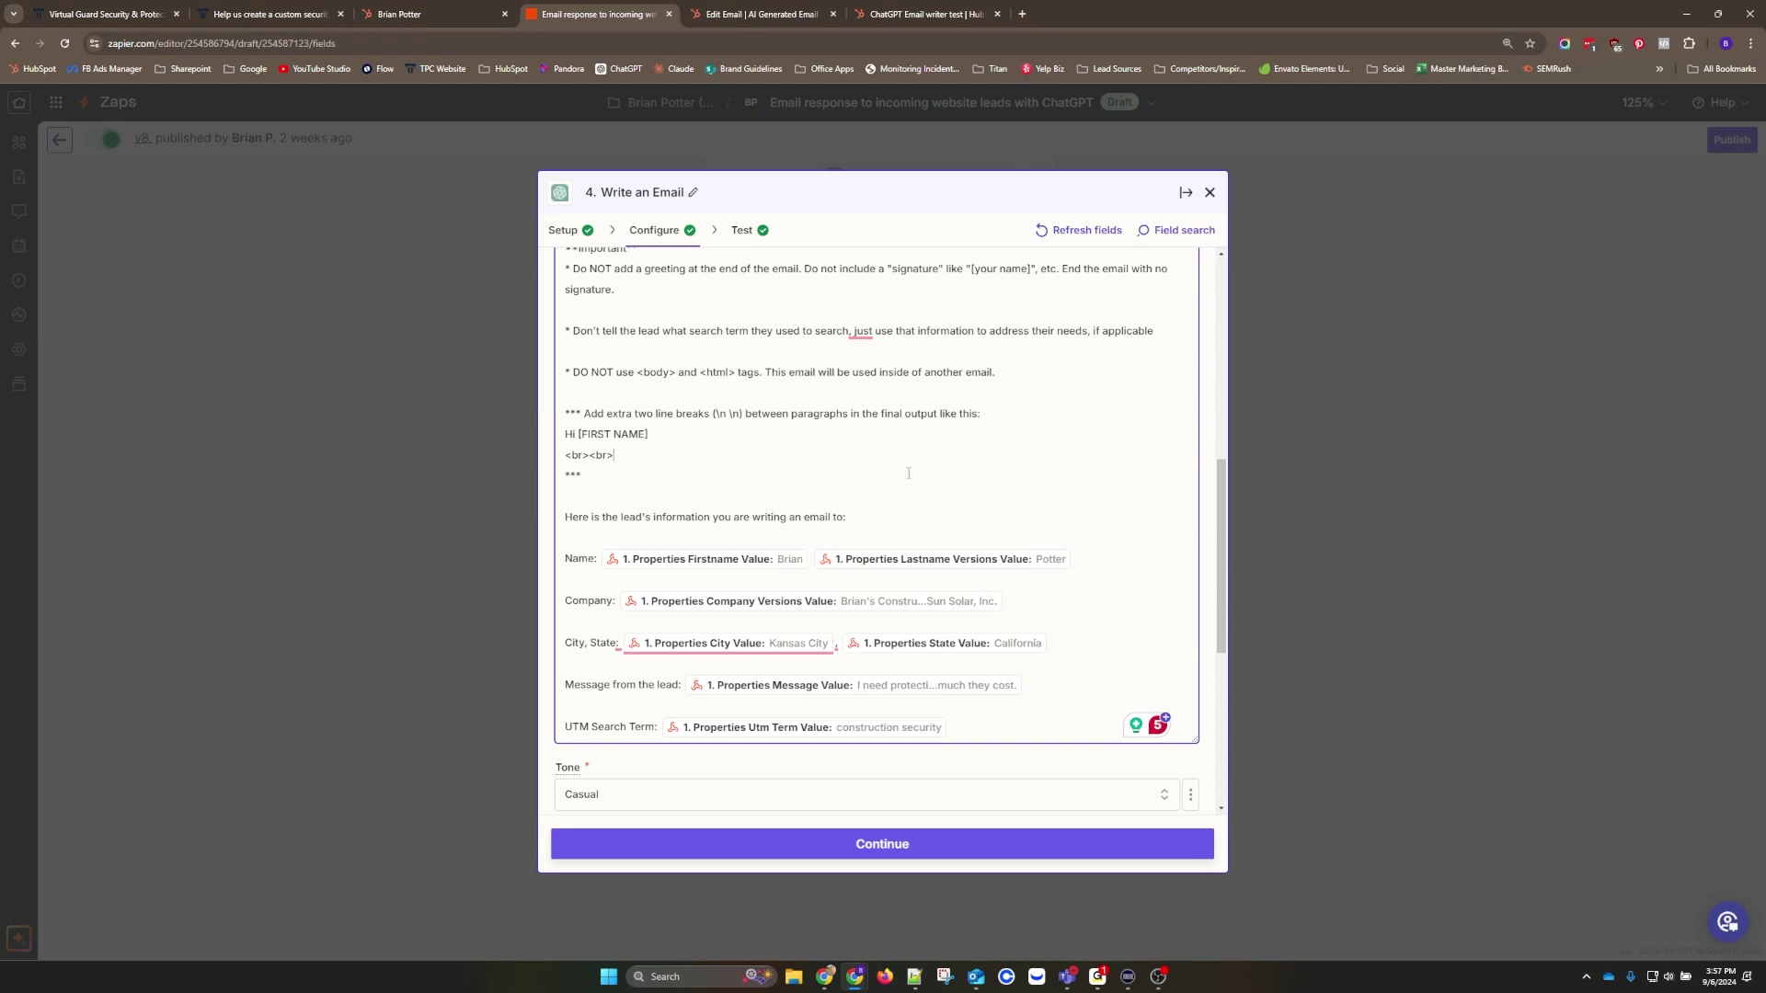
Check the Write an Email step's tone options, body type, model, max tokens, temperature and Top P settings
scroll(1186, 472, down, 4)
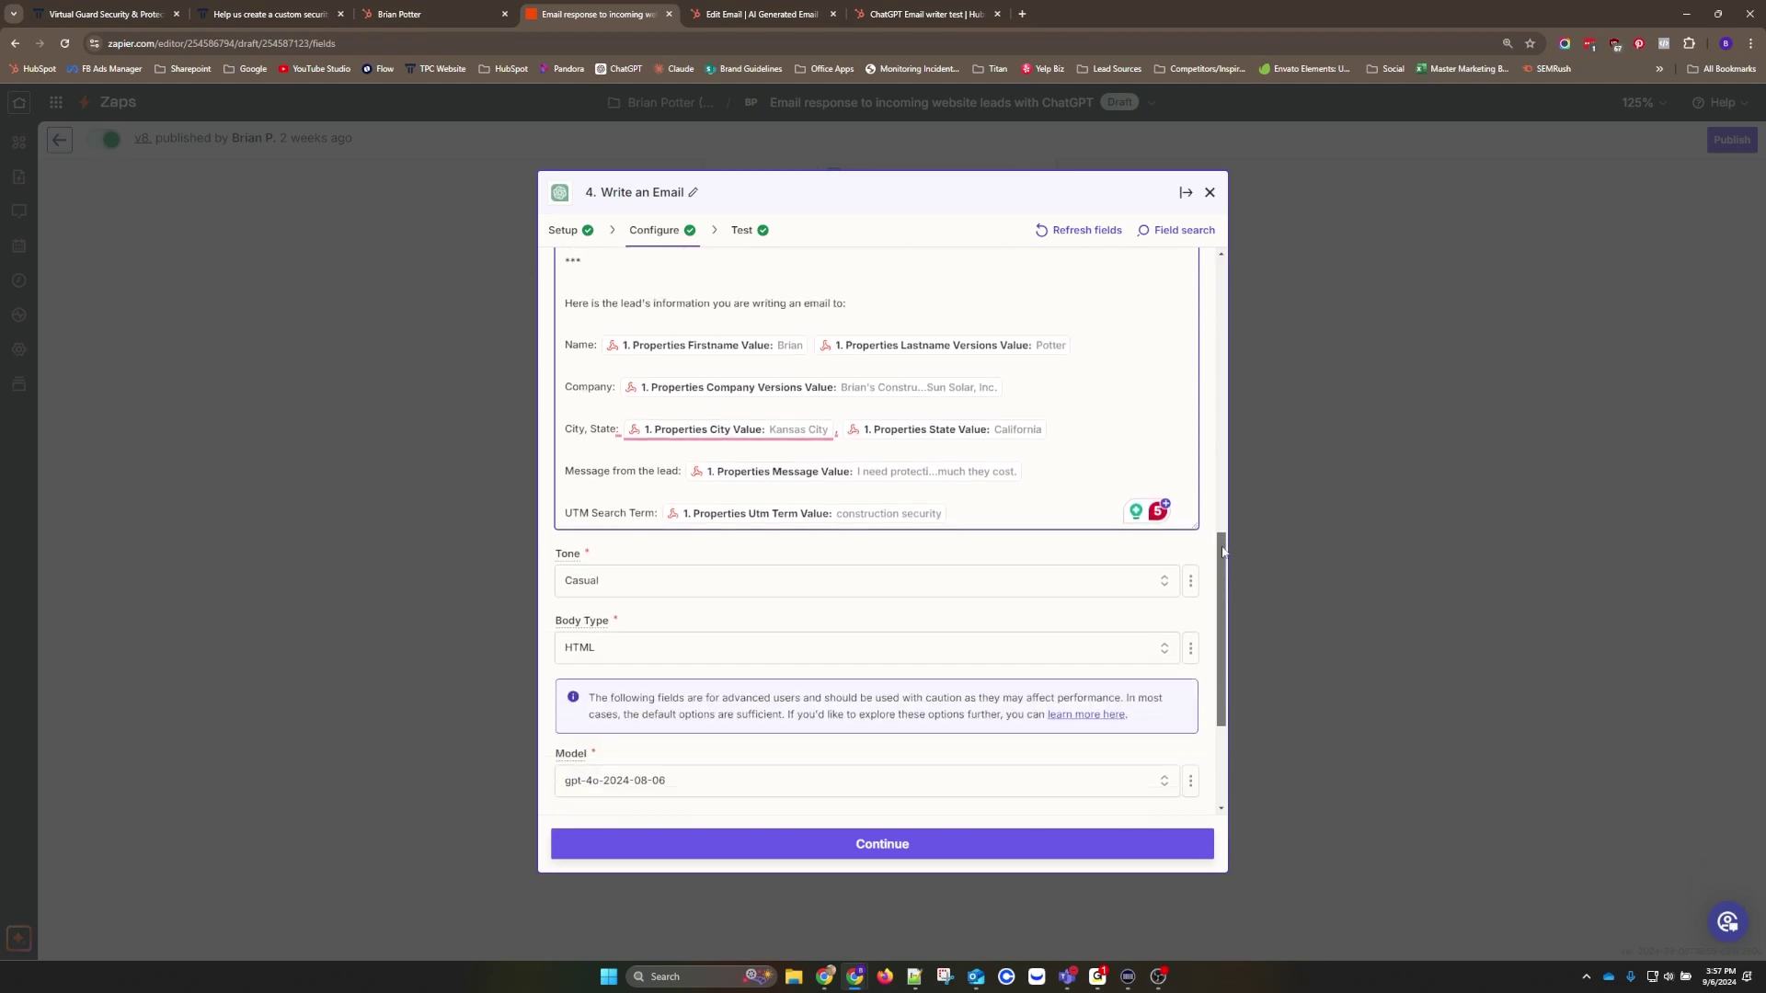
click(1158, 470)
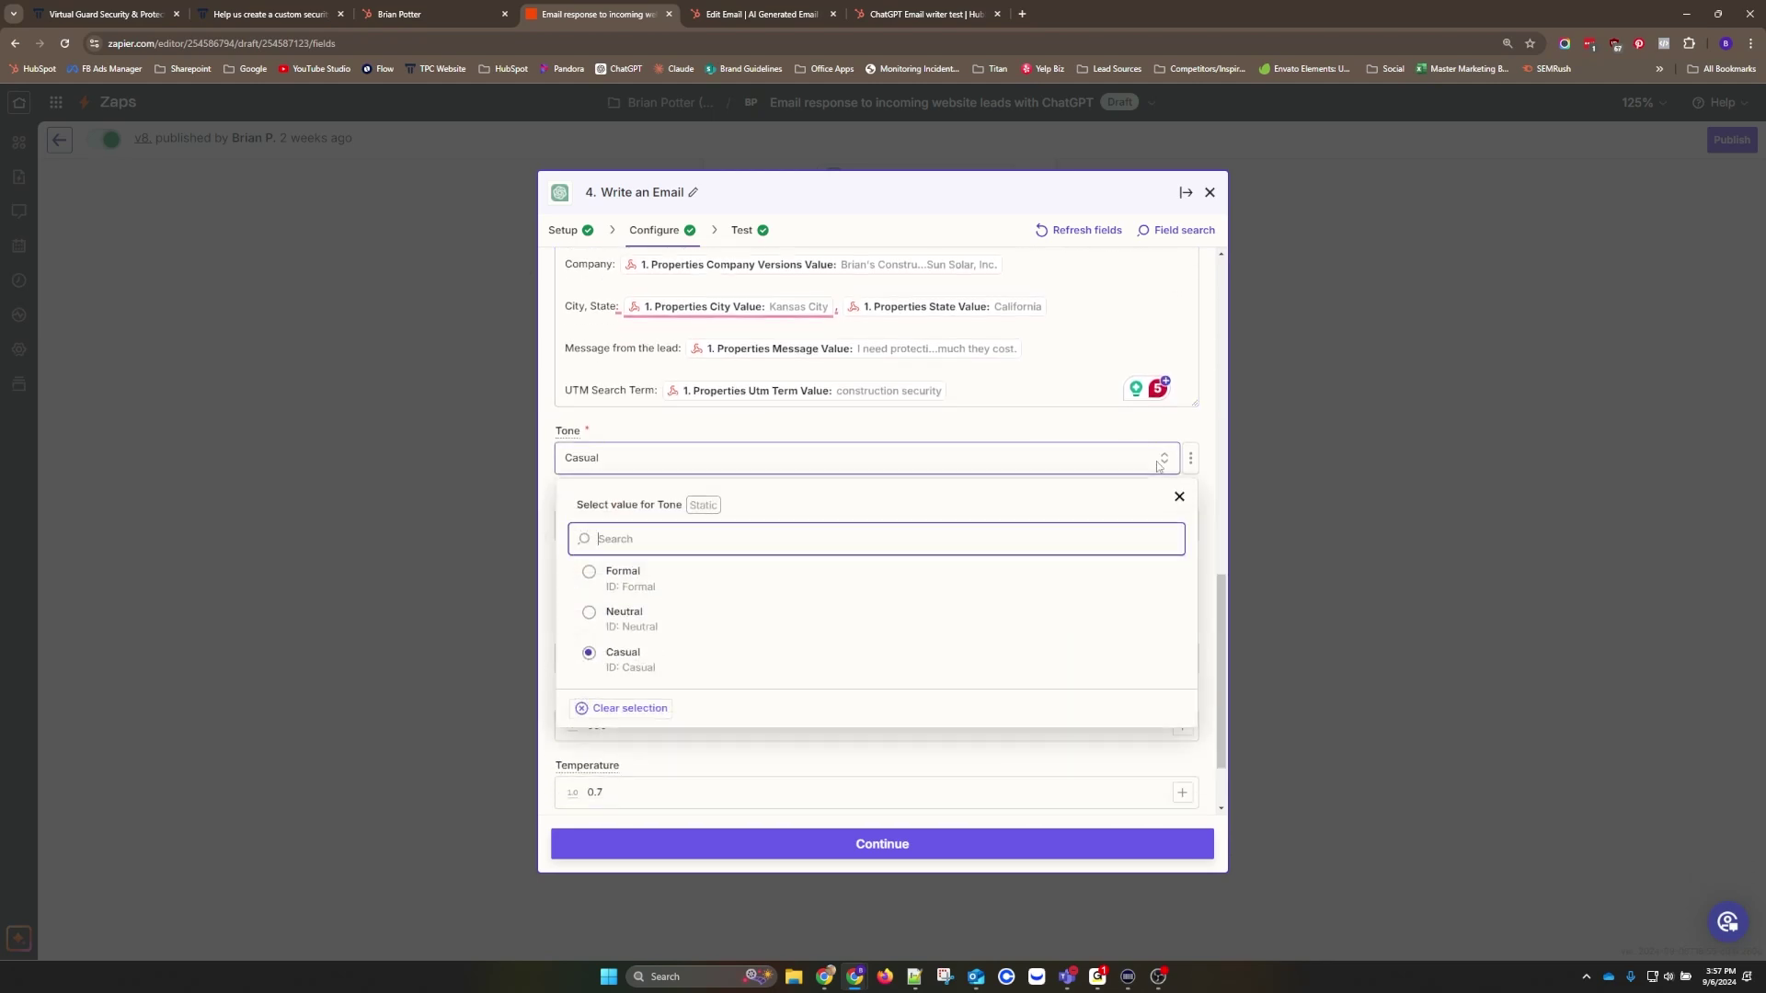
click(1158, 466)
click(1158, 466)
click(1213, 557)
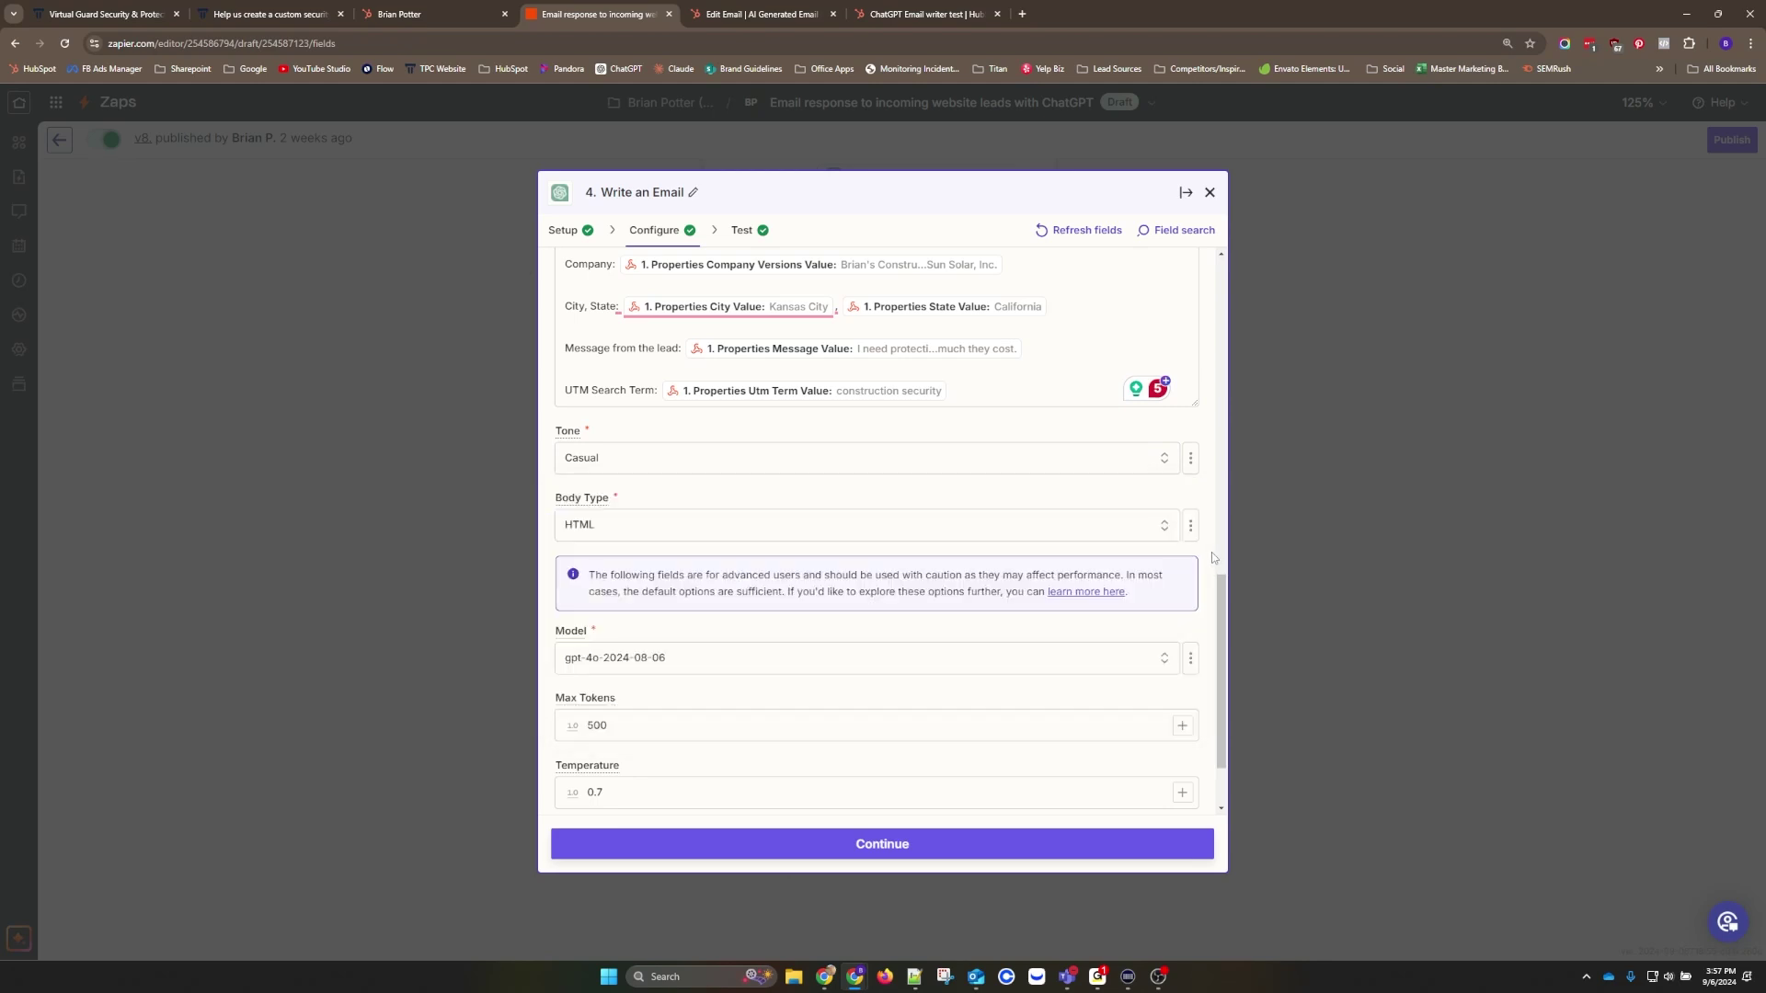
scroll(1213, 557, down, 1)
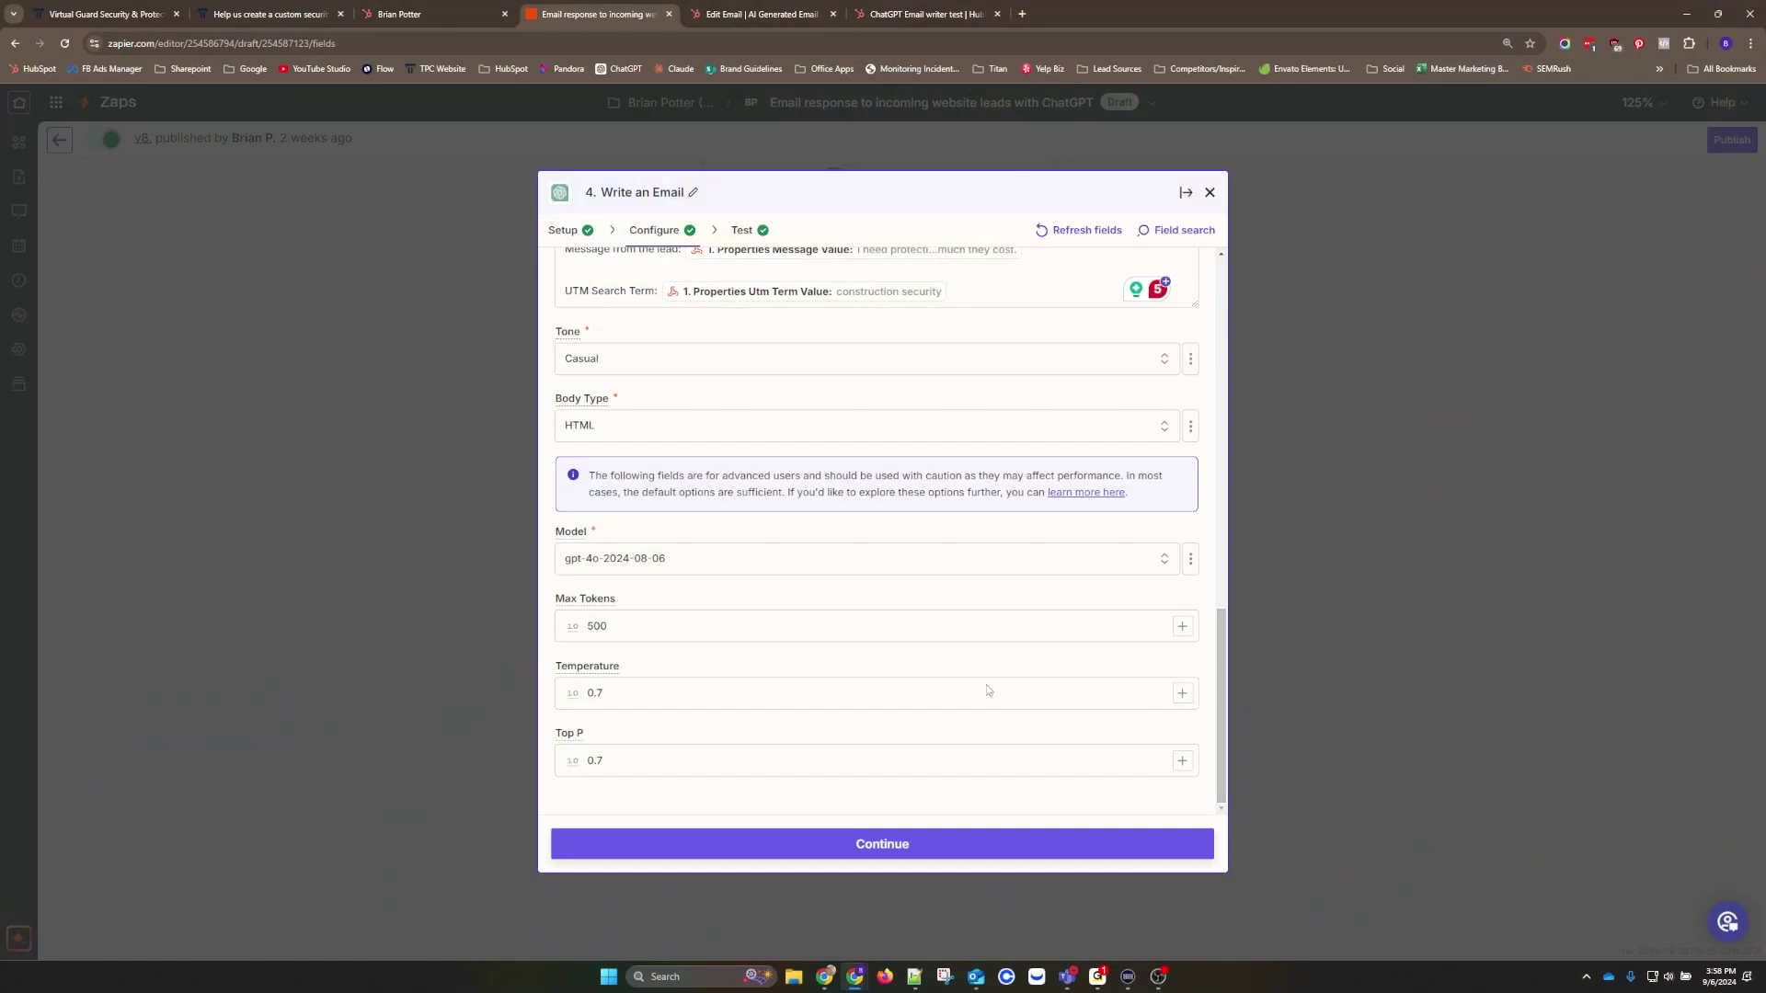
Review the Write an Email test's input data and prompt, plus the generated subject line and body in its output data
click(738, 231)
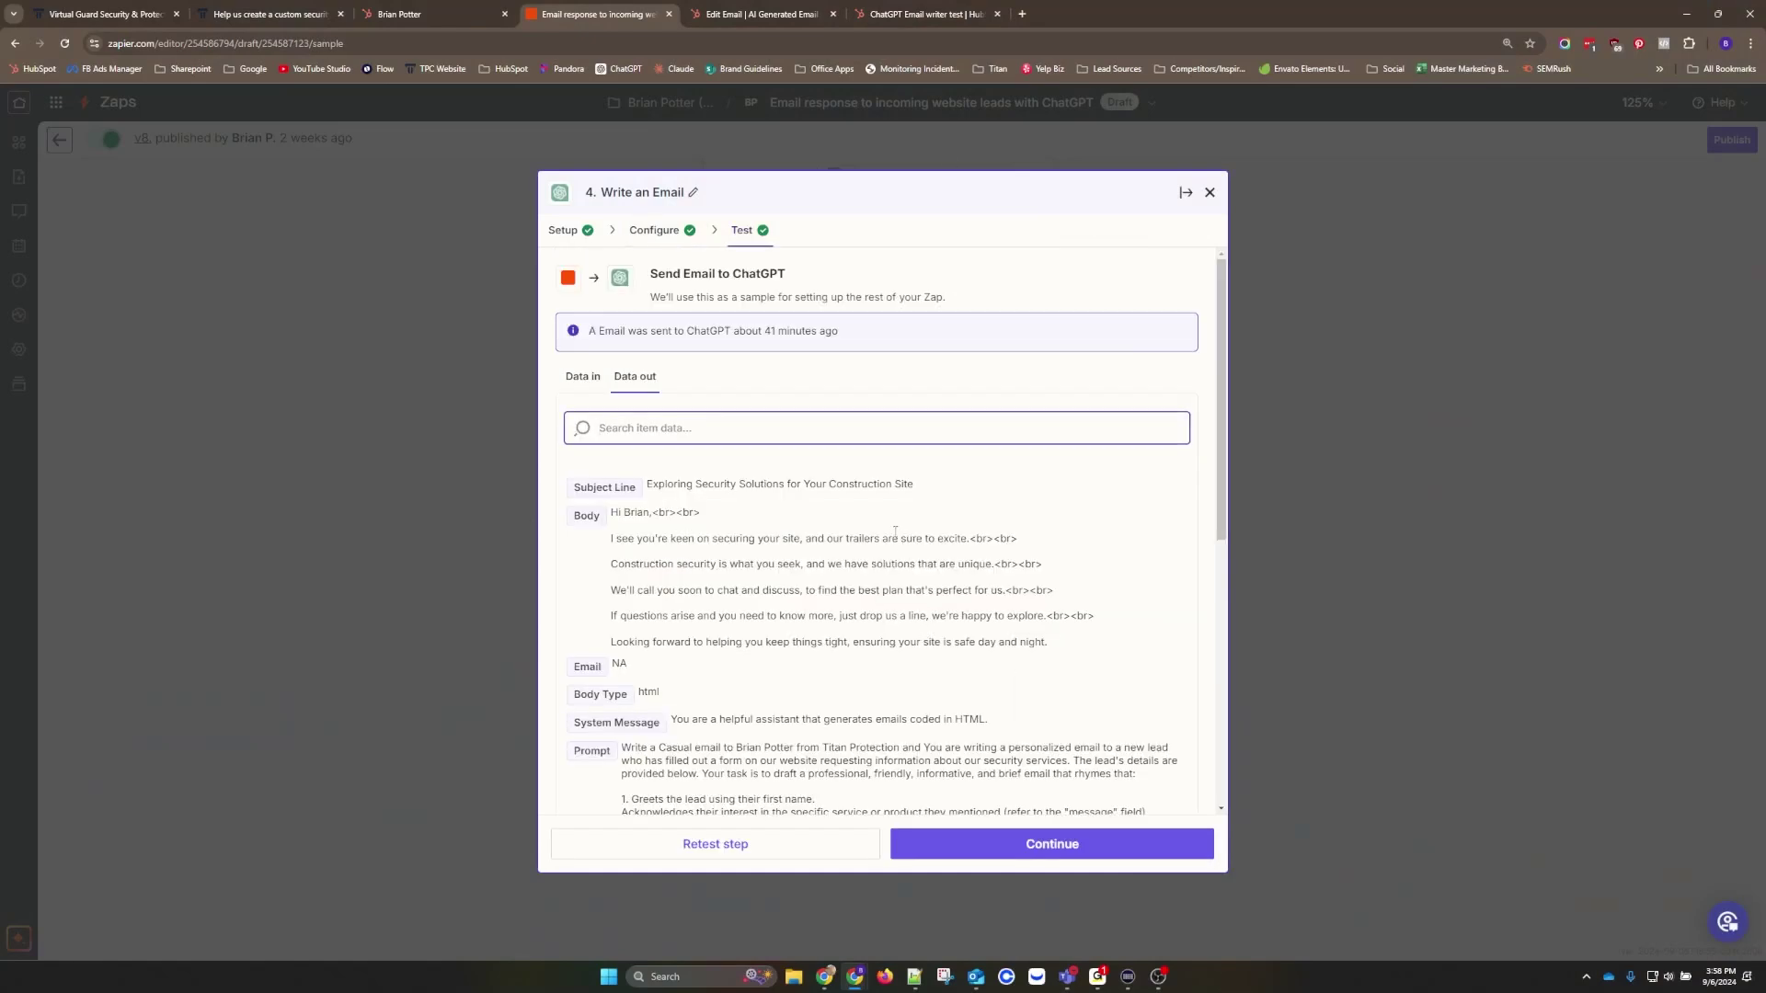
click(579, 376)
scroll(759, 461, down, 5)
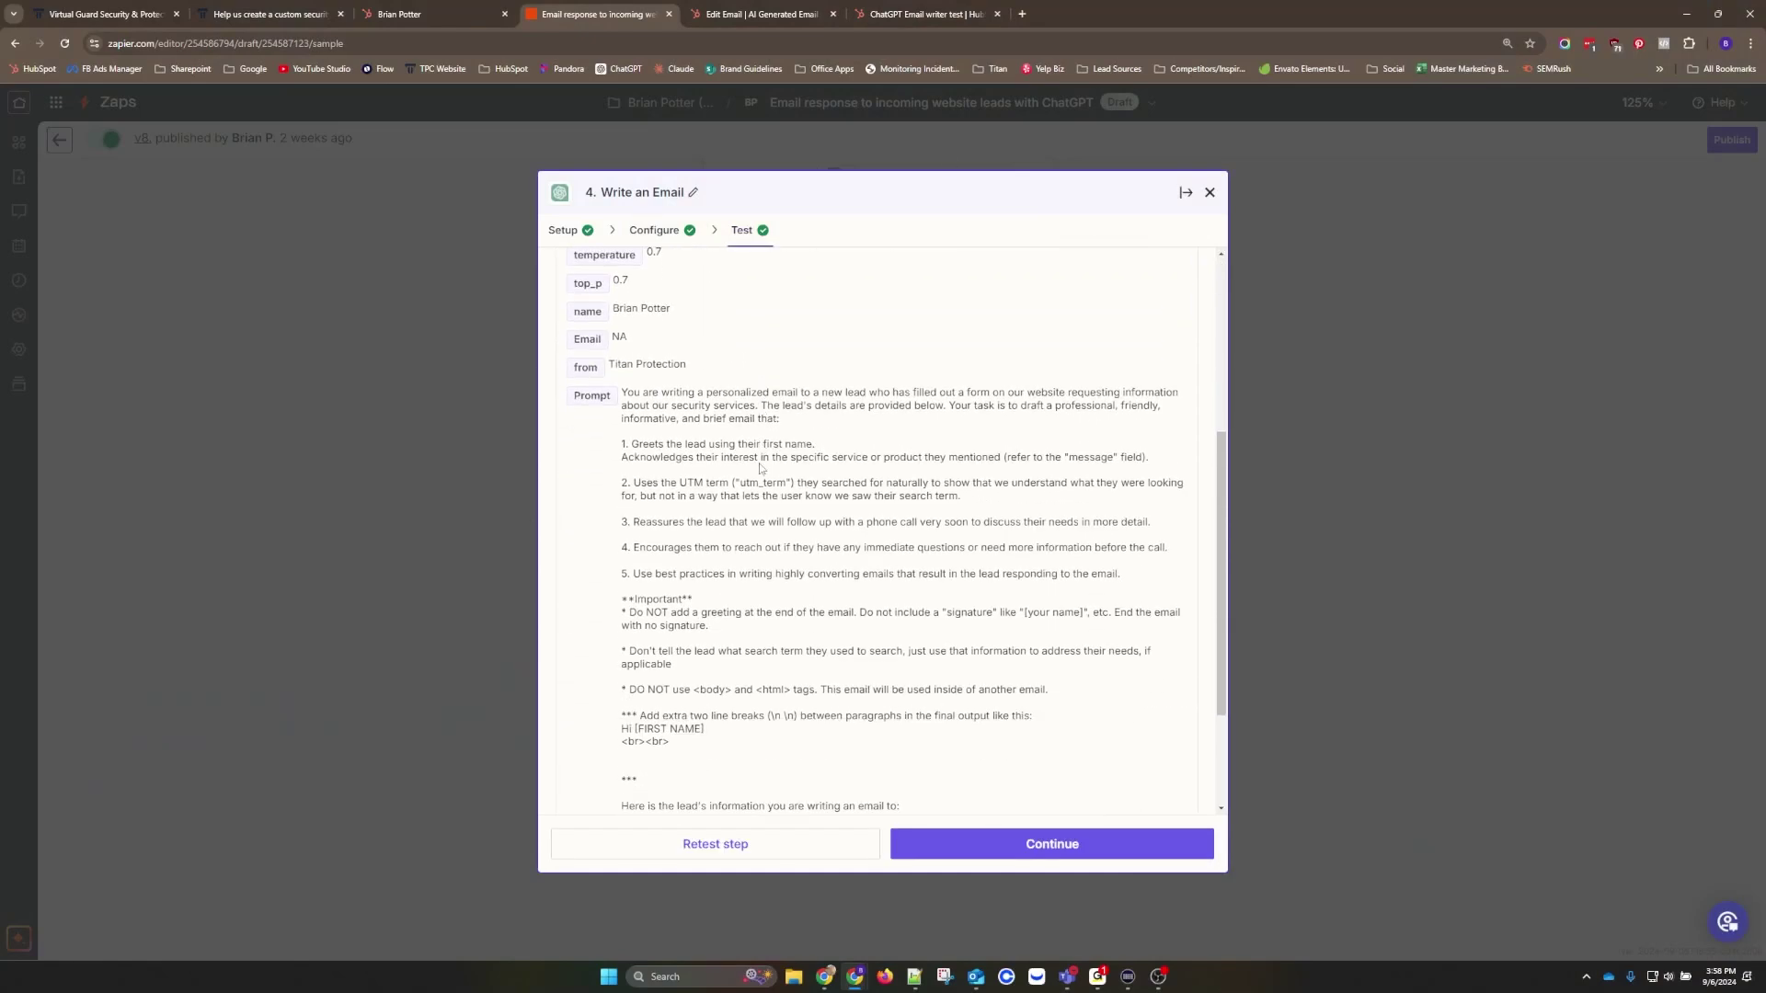
scroll(772, 570, down, 1)
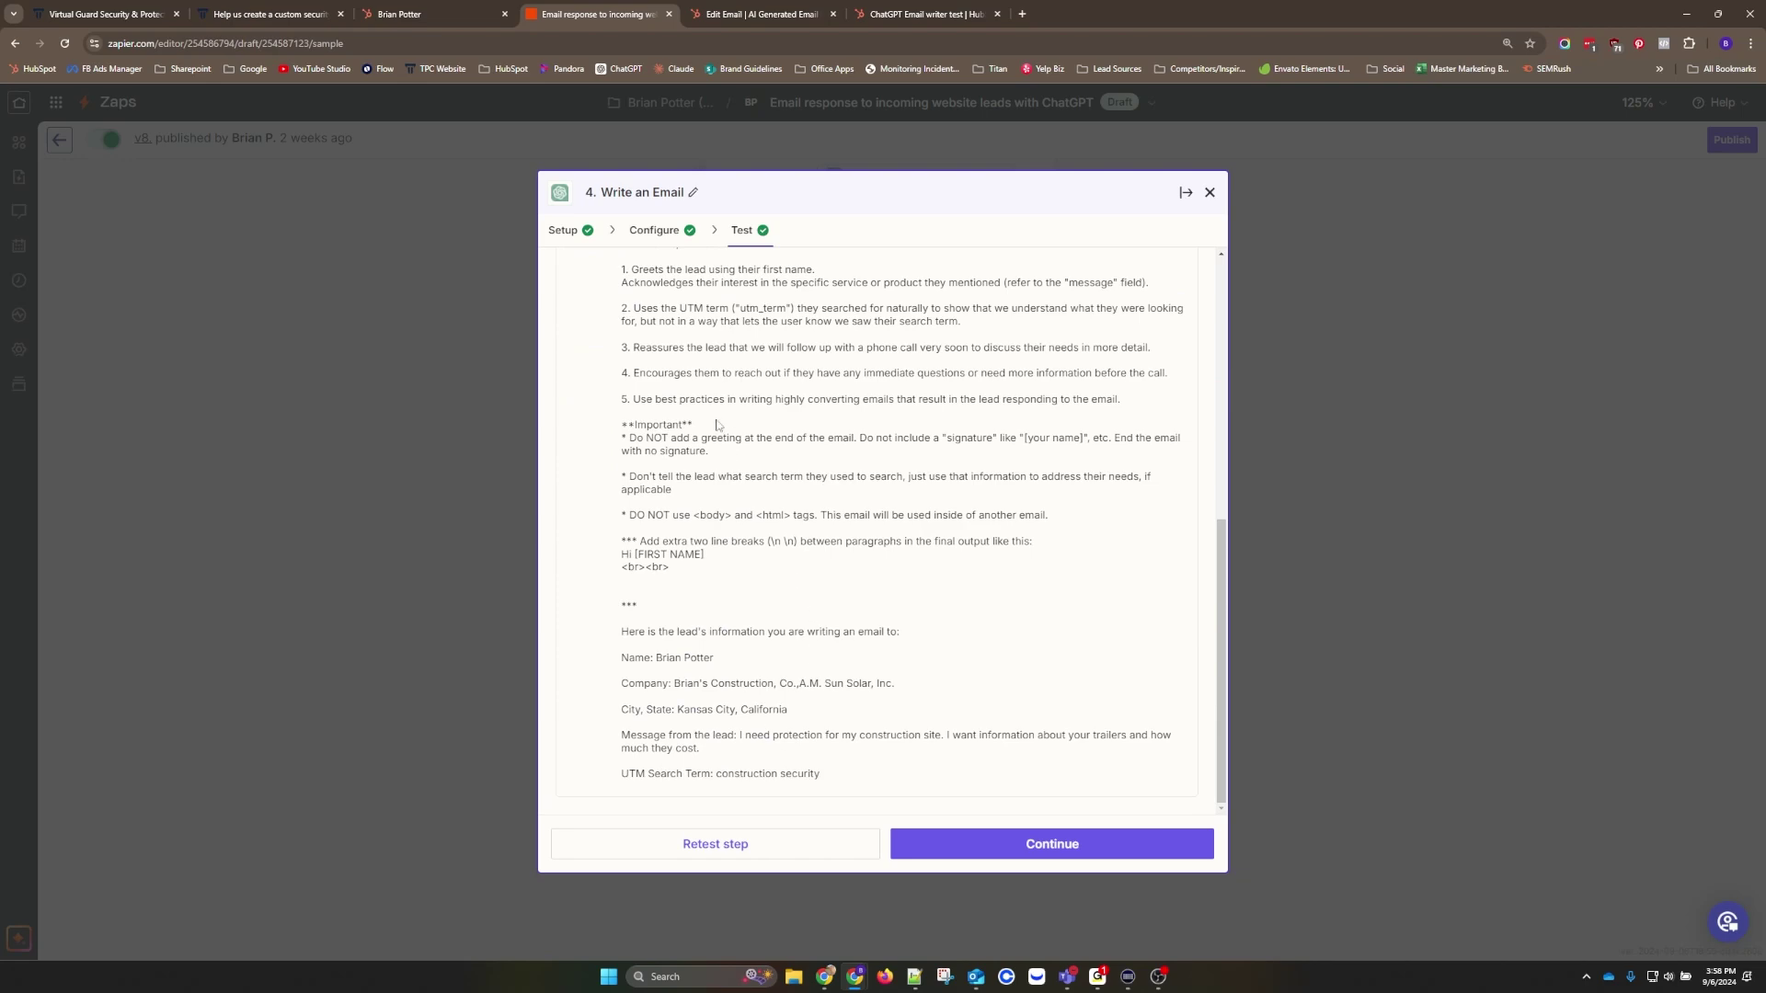
scroll(653, 368, up, 6)
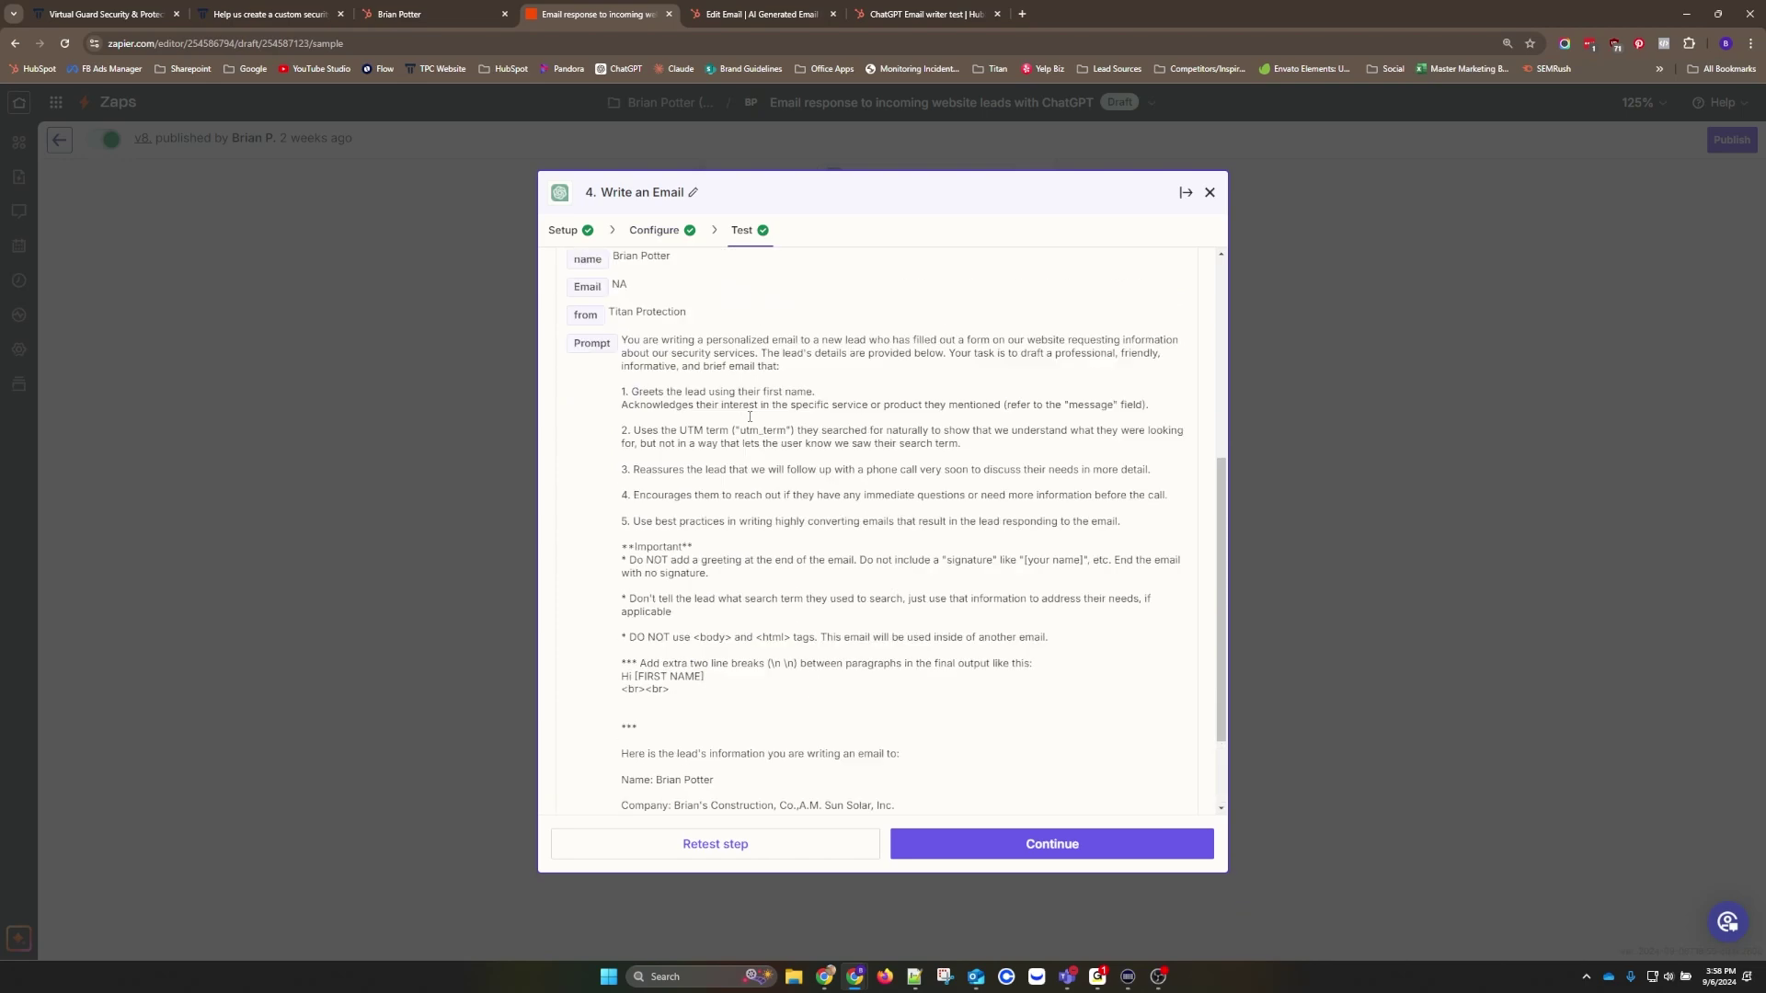
click(643, 378)
scroll(736, 460, down, 2)
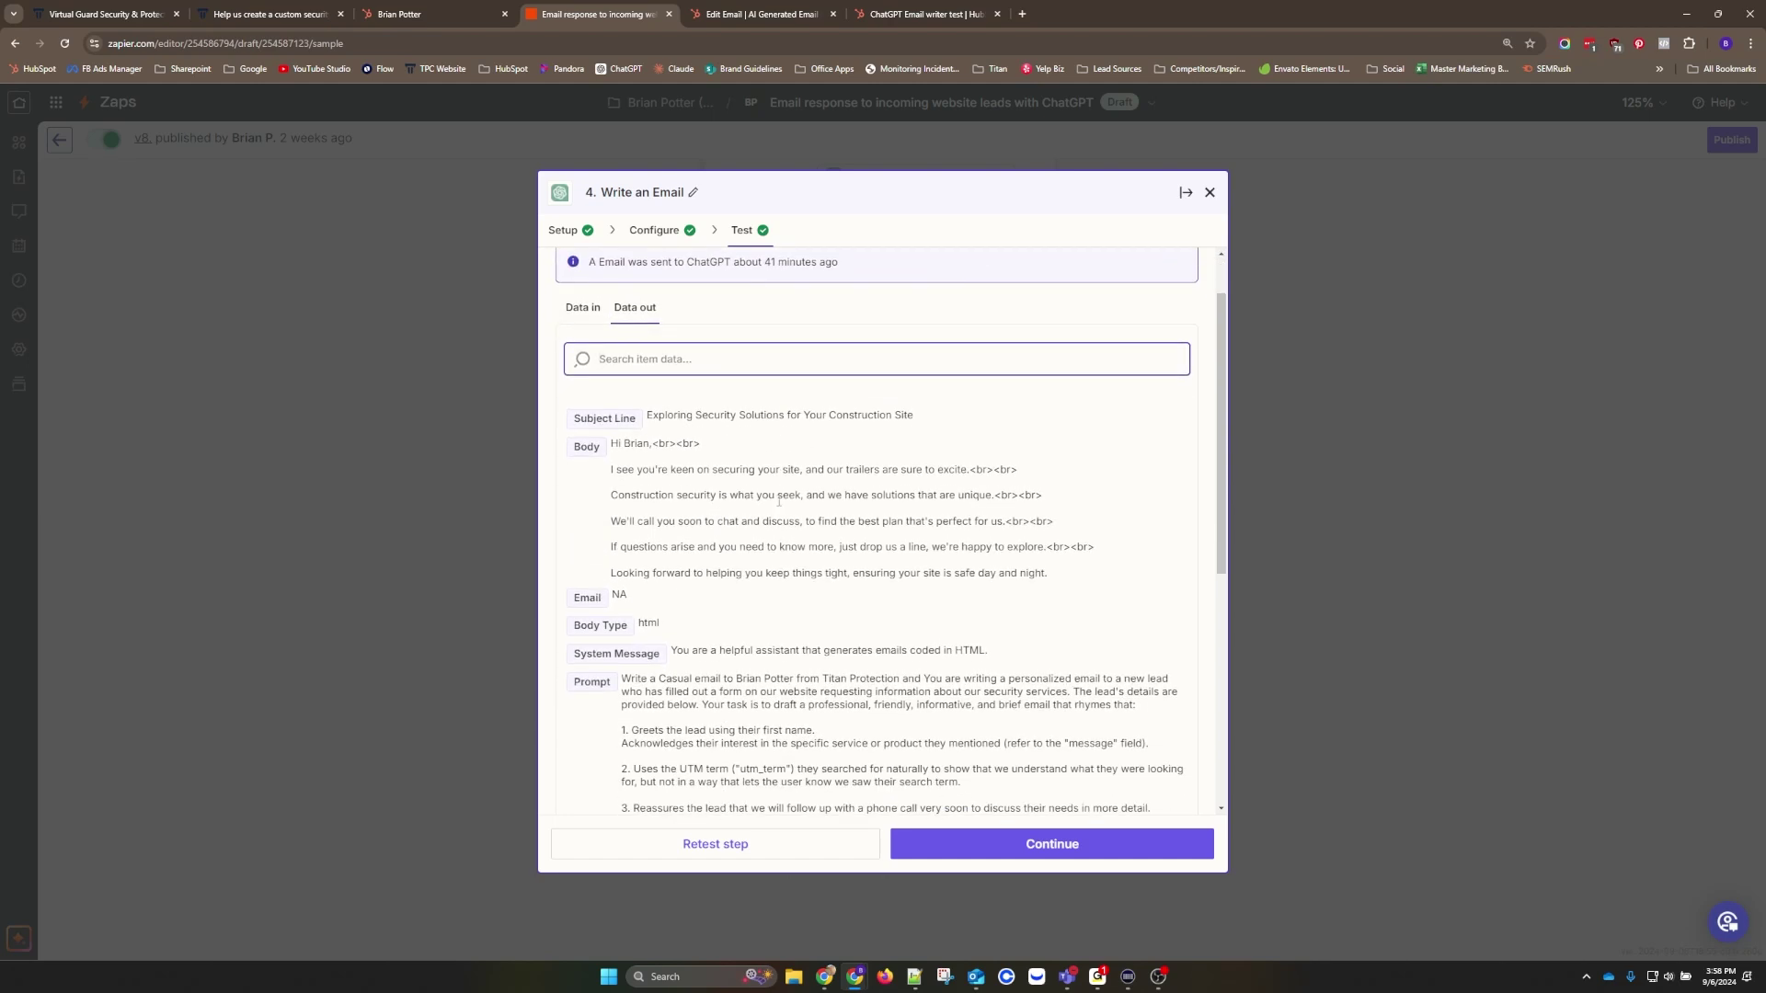
Retest the Write an Email step and read the regenerated subject line and body in its output data
click(758, 852)
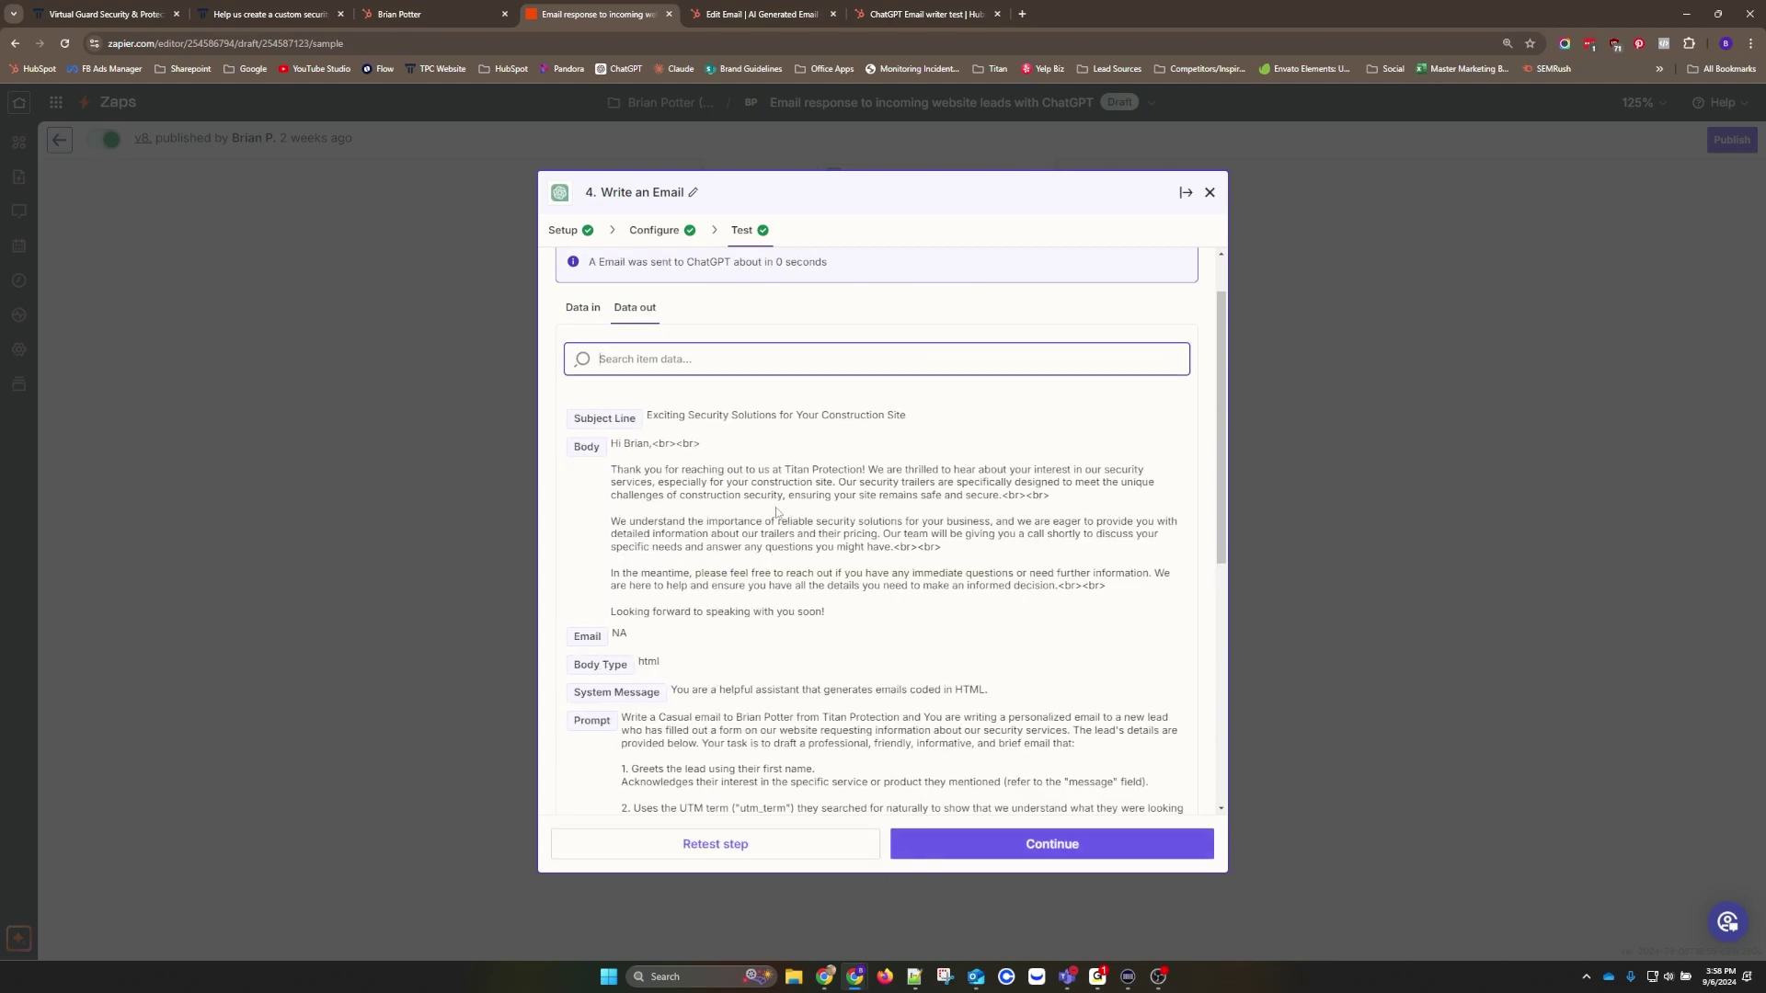
scroll(780, 521, down, 1)
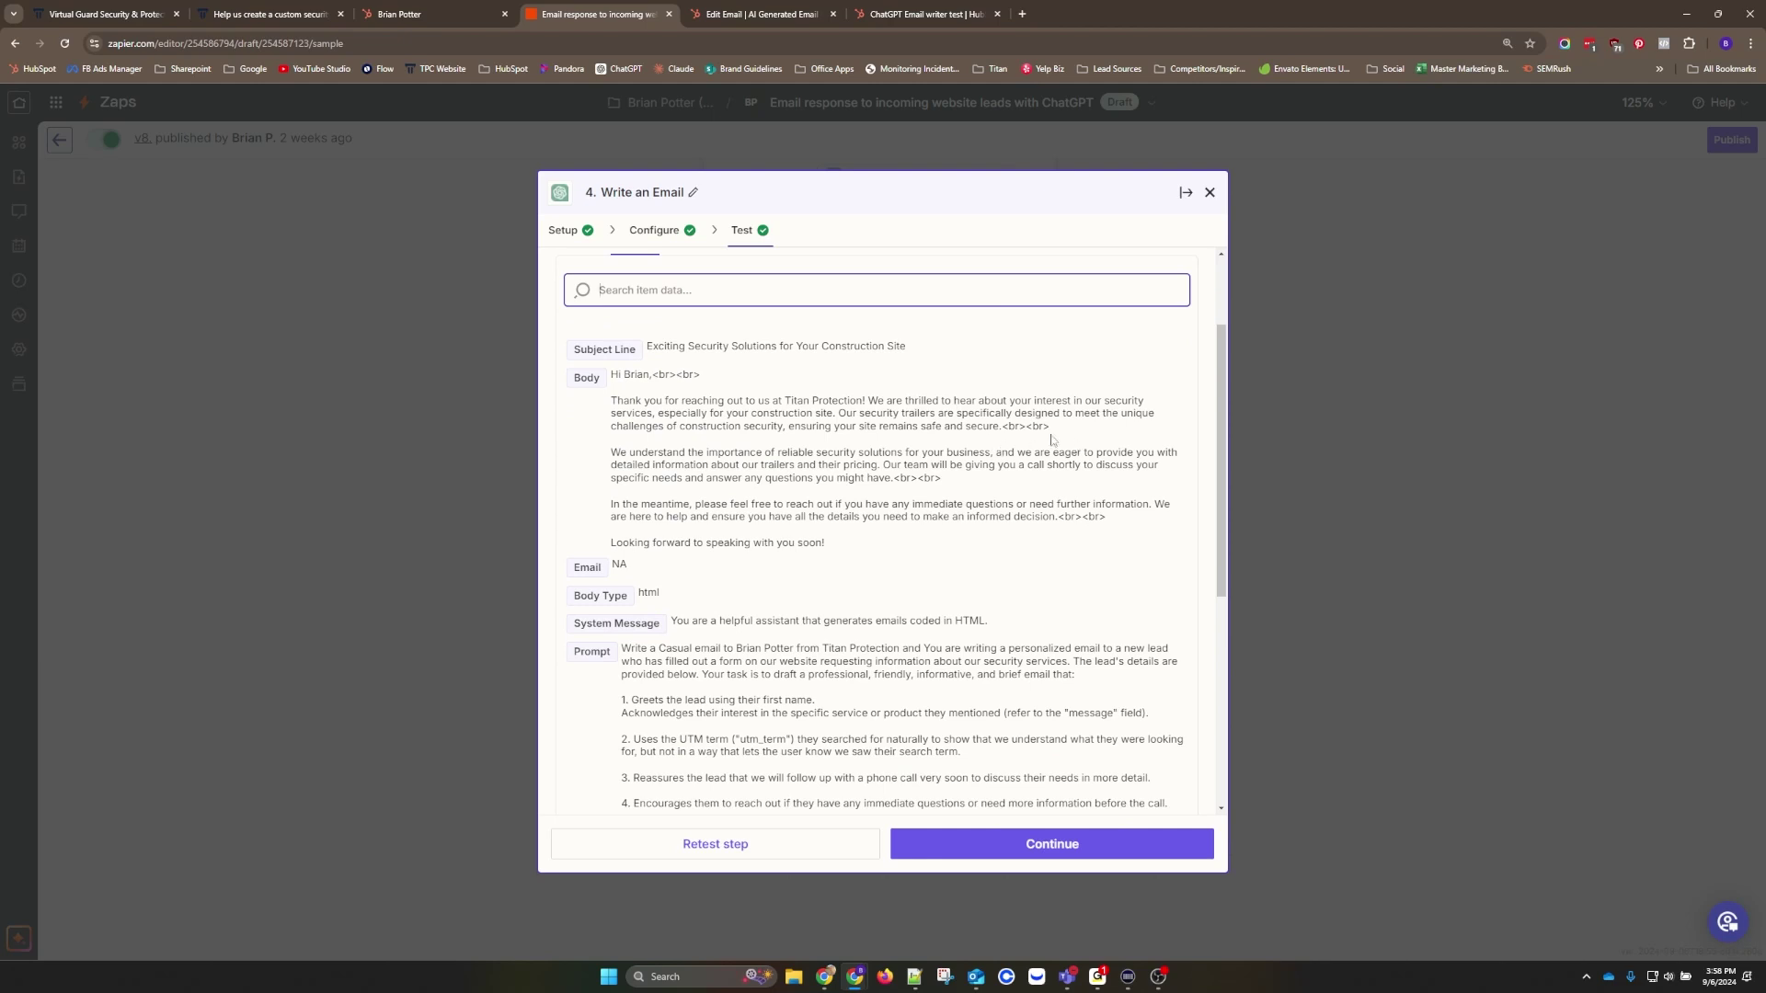
drag(673, 404, 736, 426)
click(732, 419)
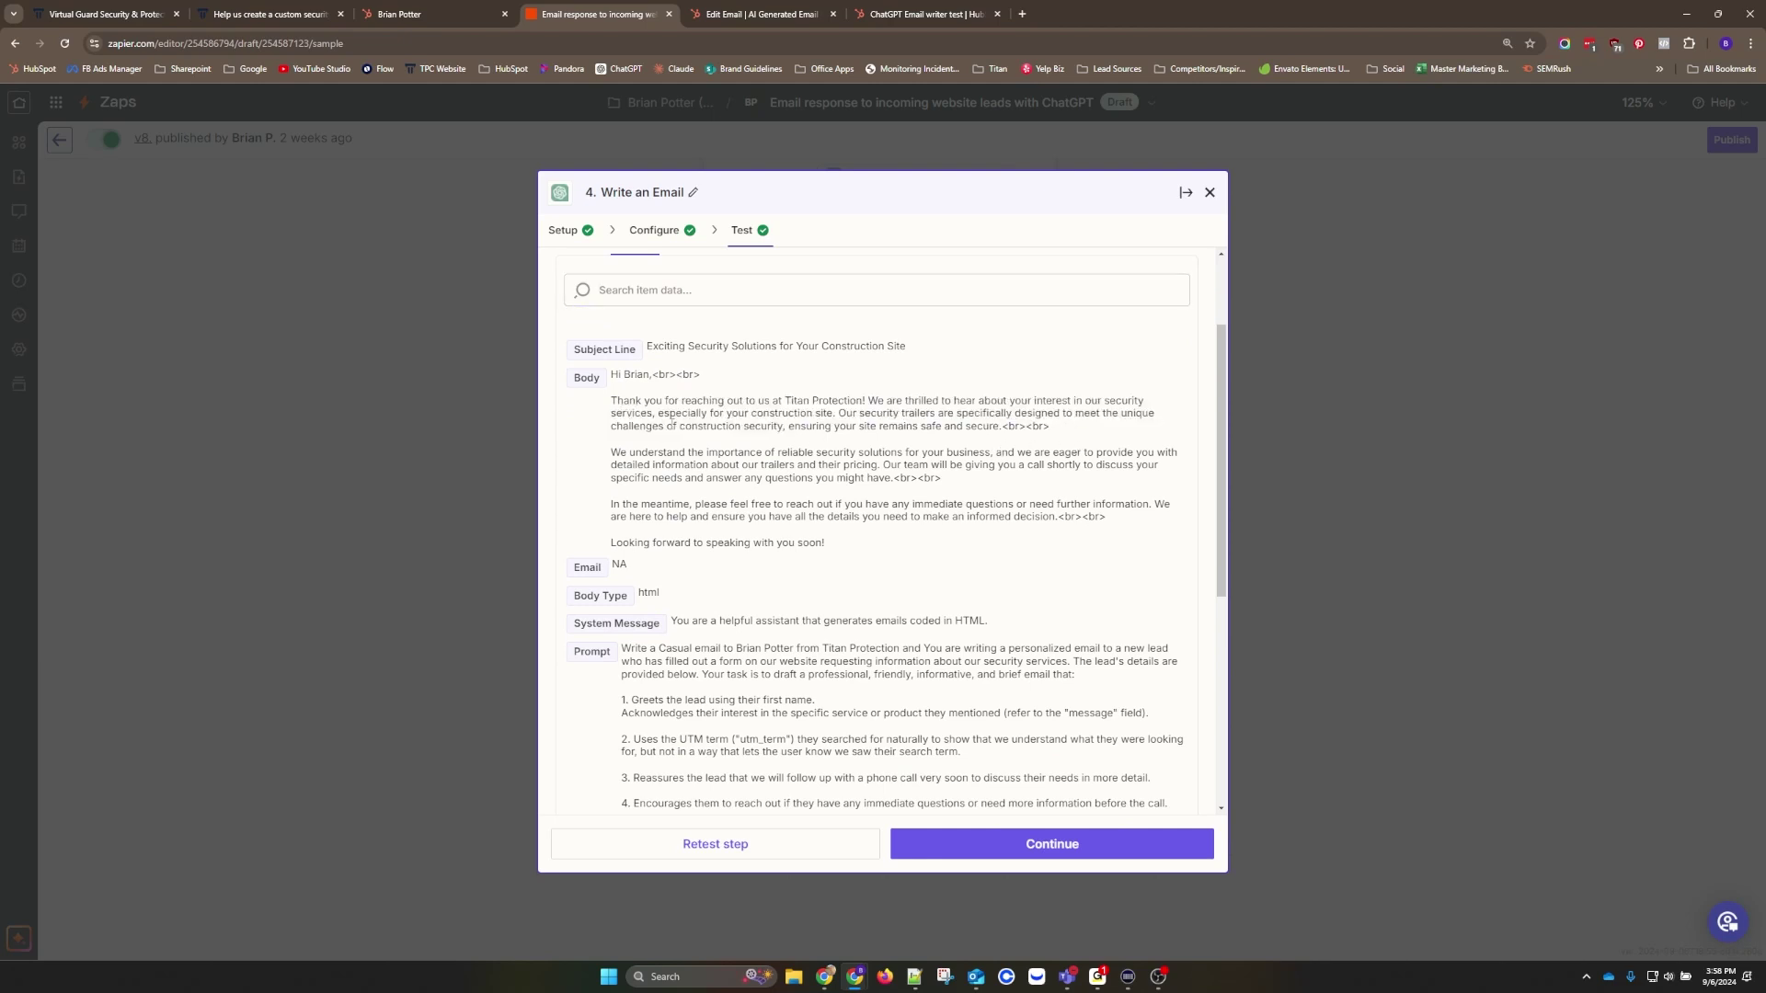
drag(726, 426, 806, 426)
click(894, 419)
Open the Update Contact step's configuration and review its Object ID, AI Generated Email and AI Generated Email Plain Text mappings
click(1210, 192)
click(897, 566)
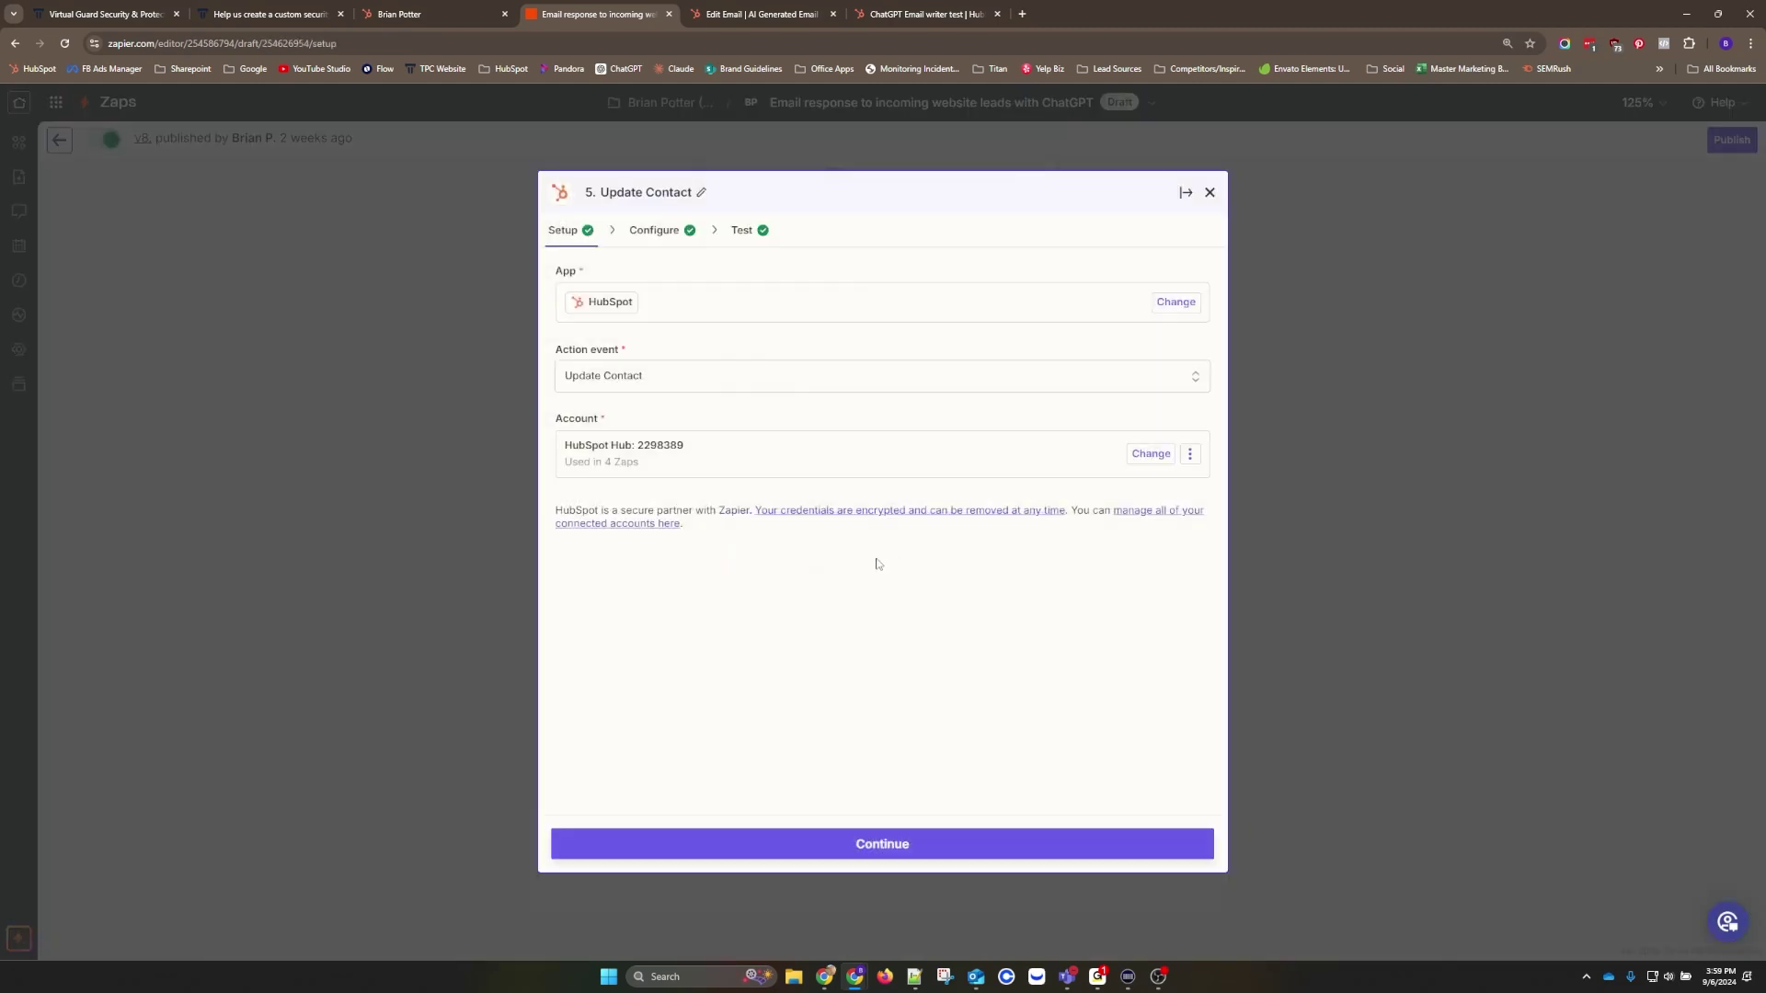
double_click(654, 230)
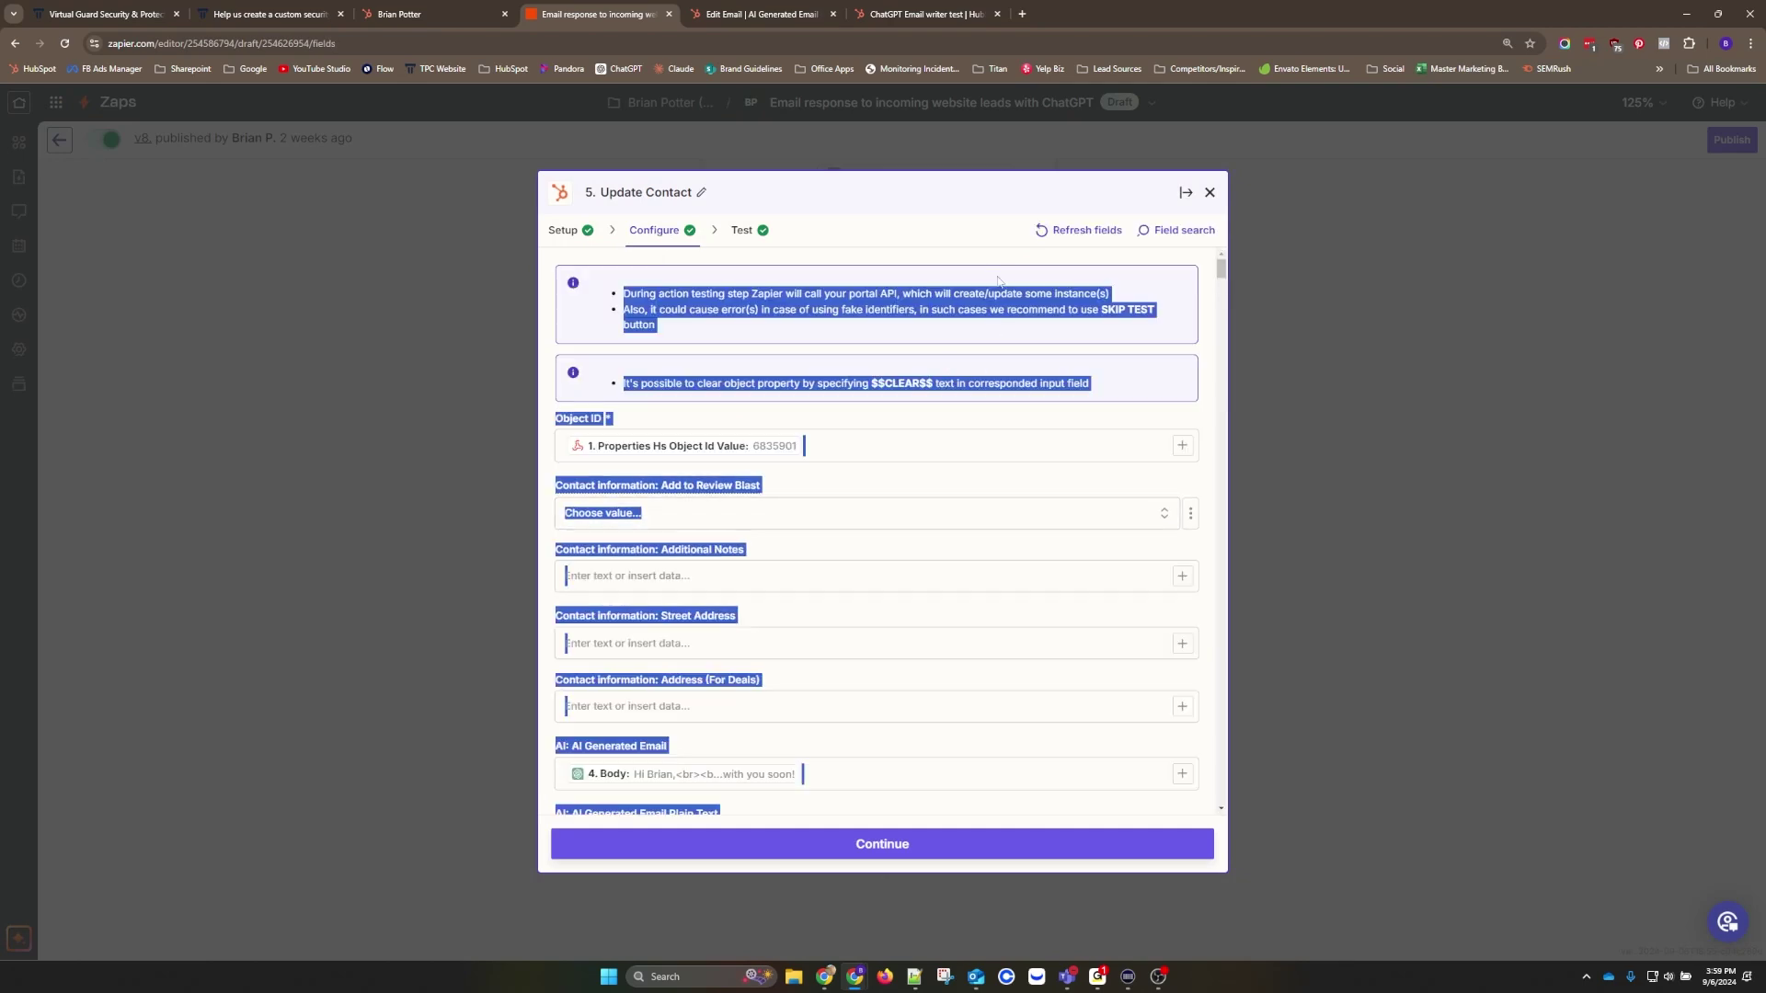
click(796, 486)
scroll(797, 485, down, 1)
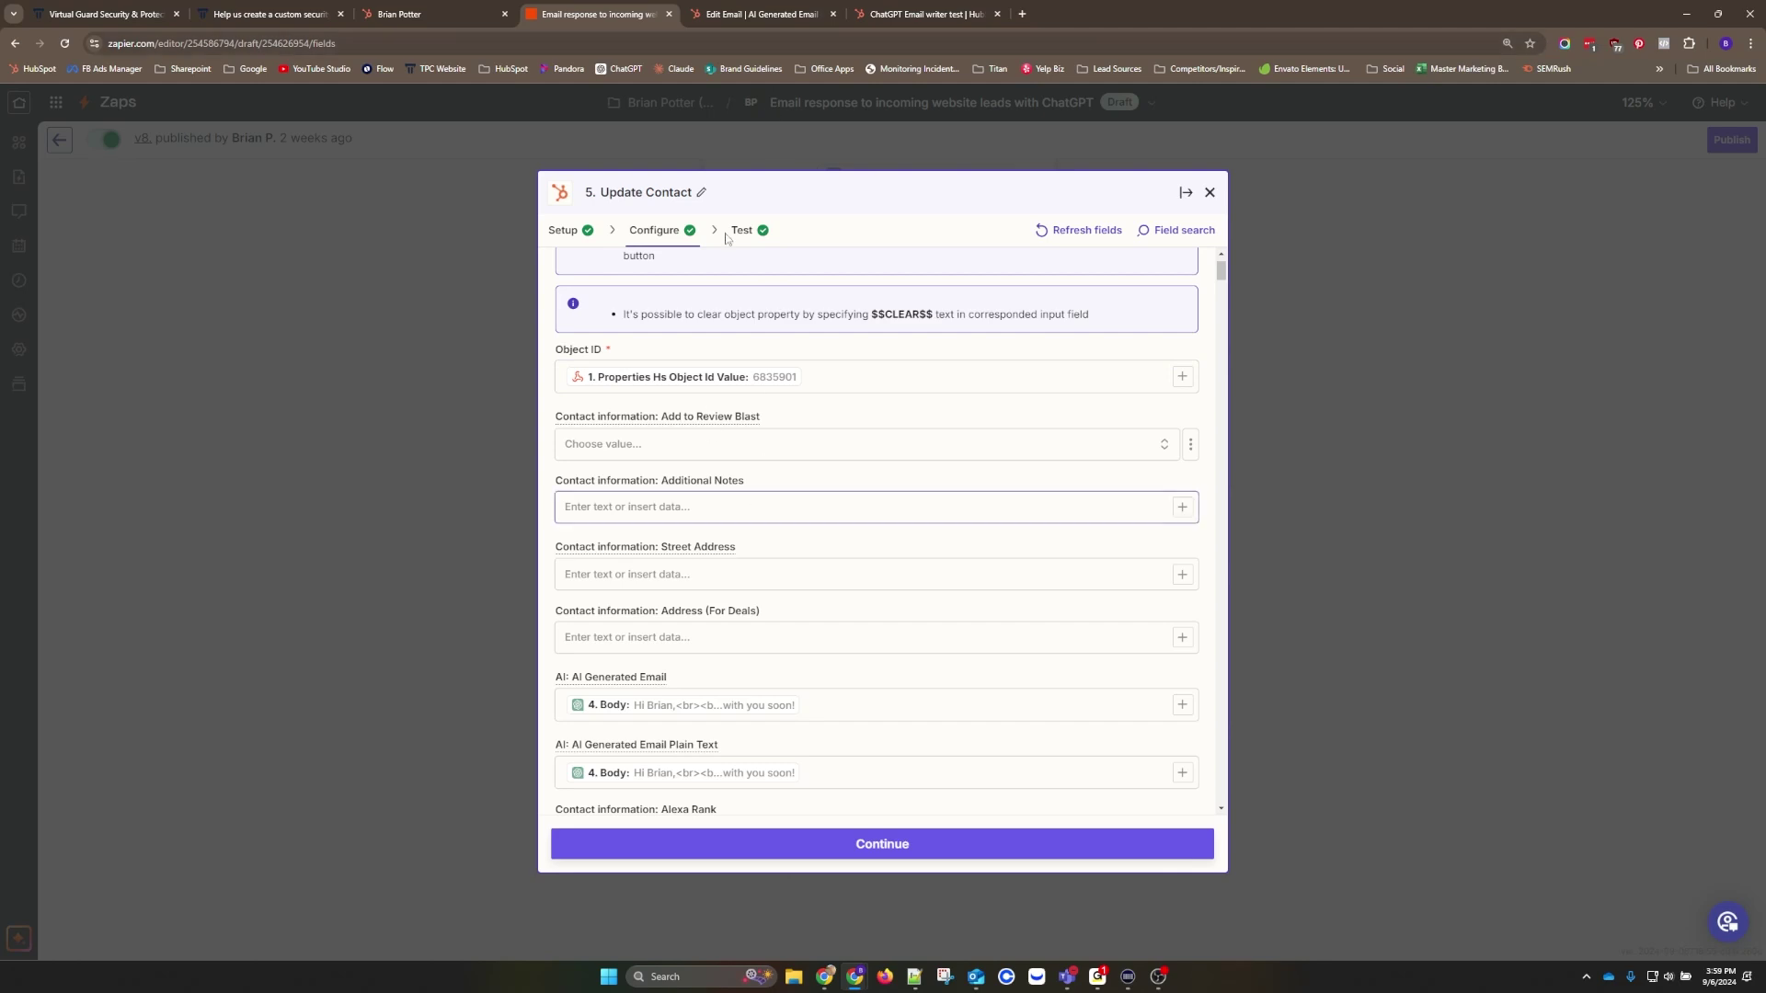
Switch to HubSpot and check the AI Generated Email token in the email template and that property's formatted value on the test contact
click(762, 14)
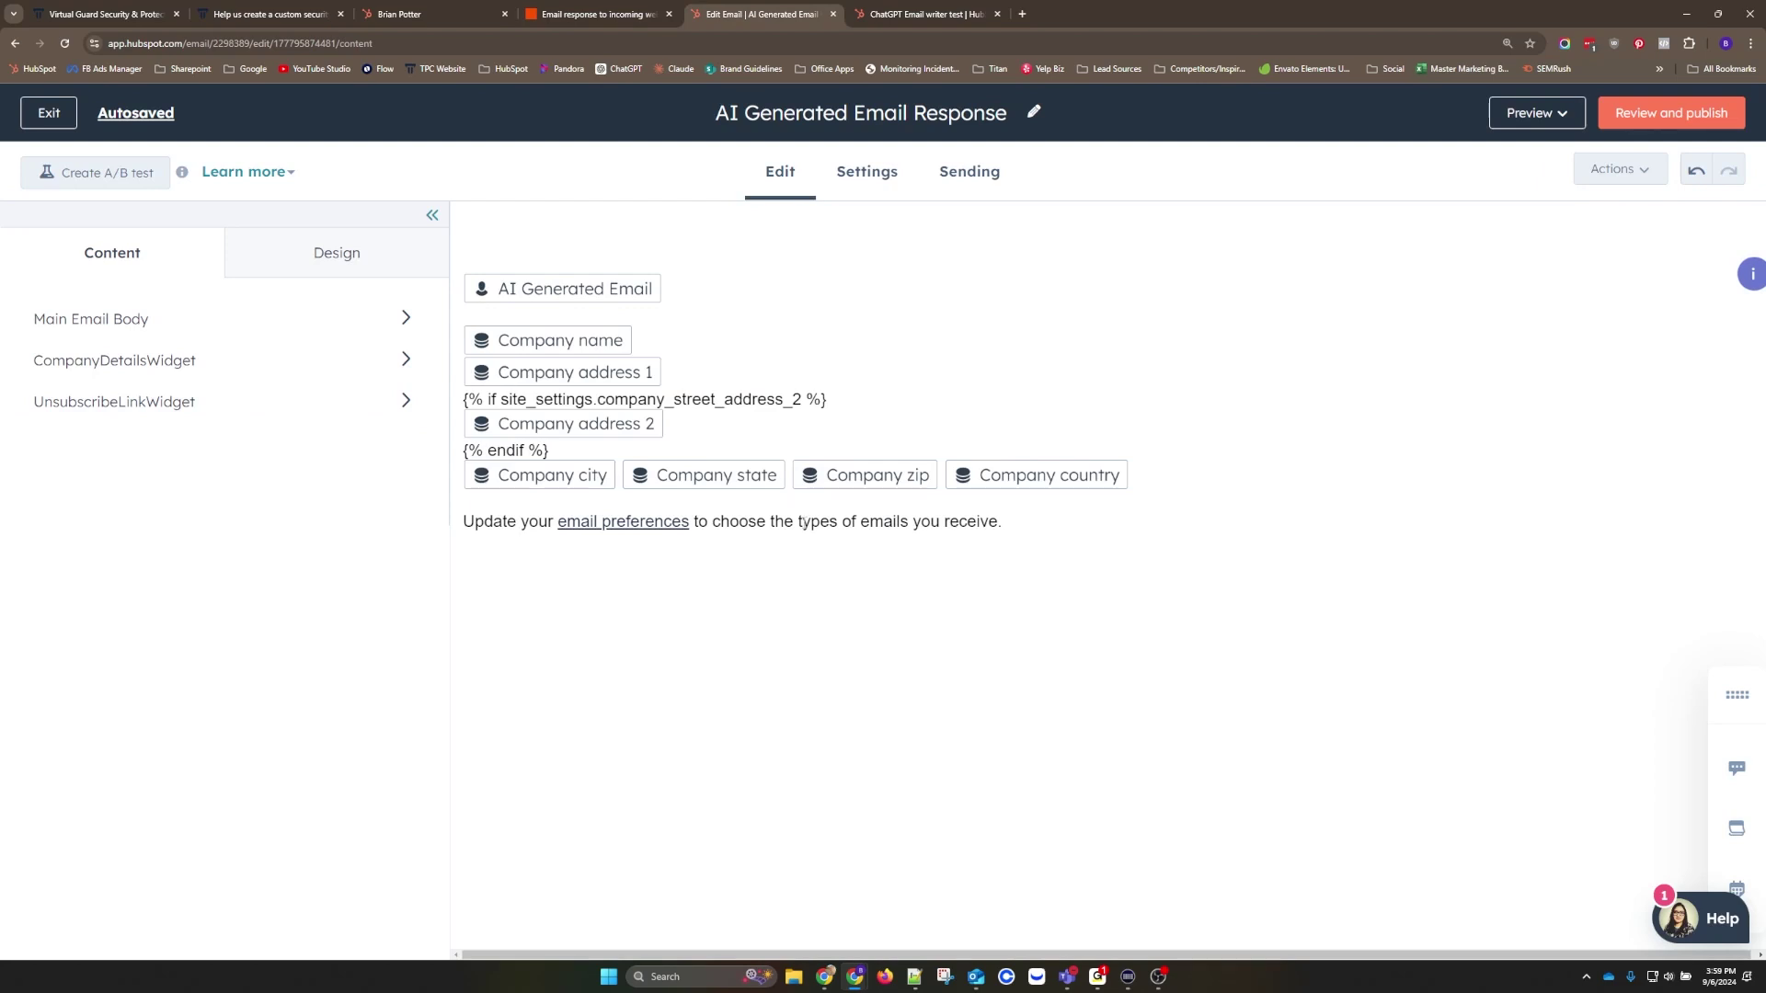
click(688, 295)
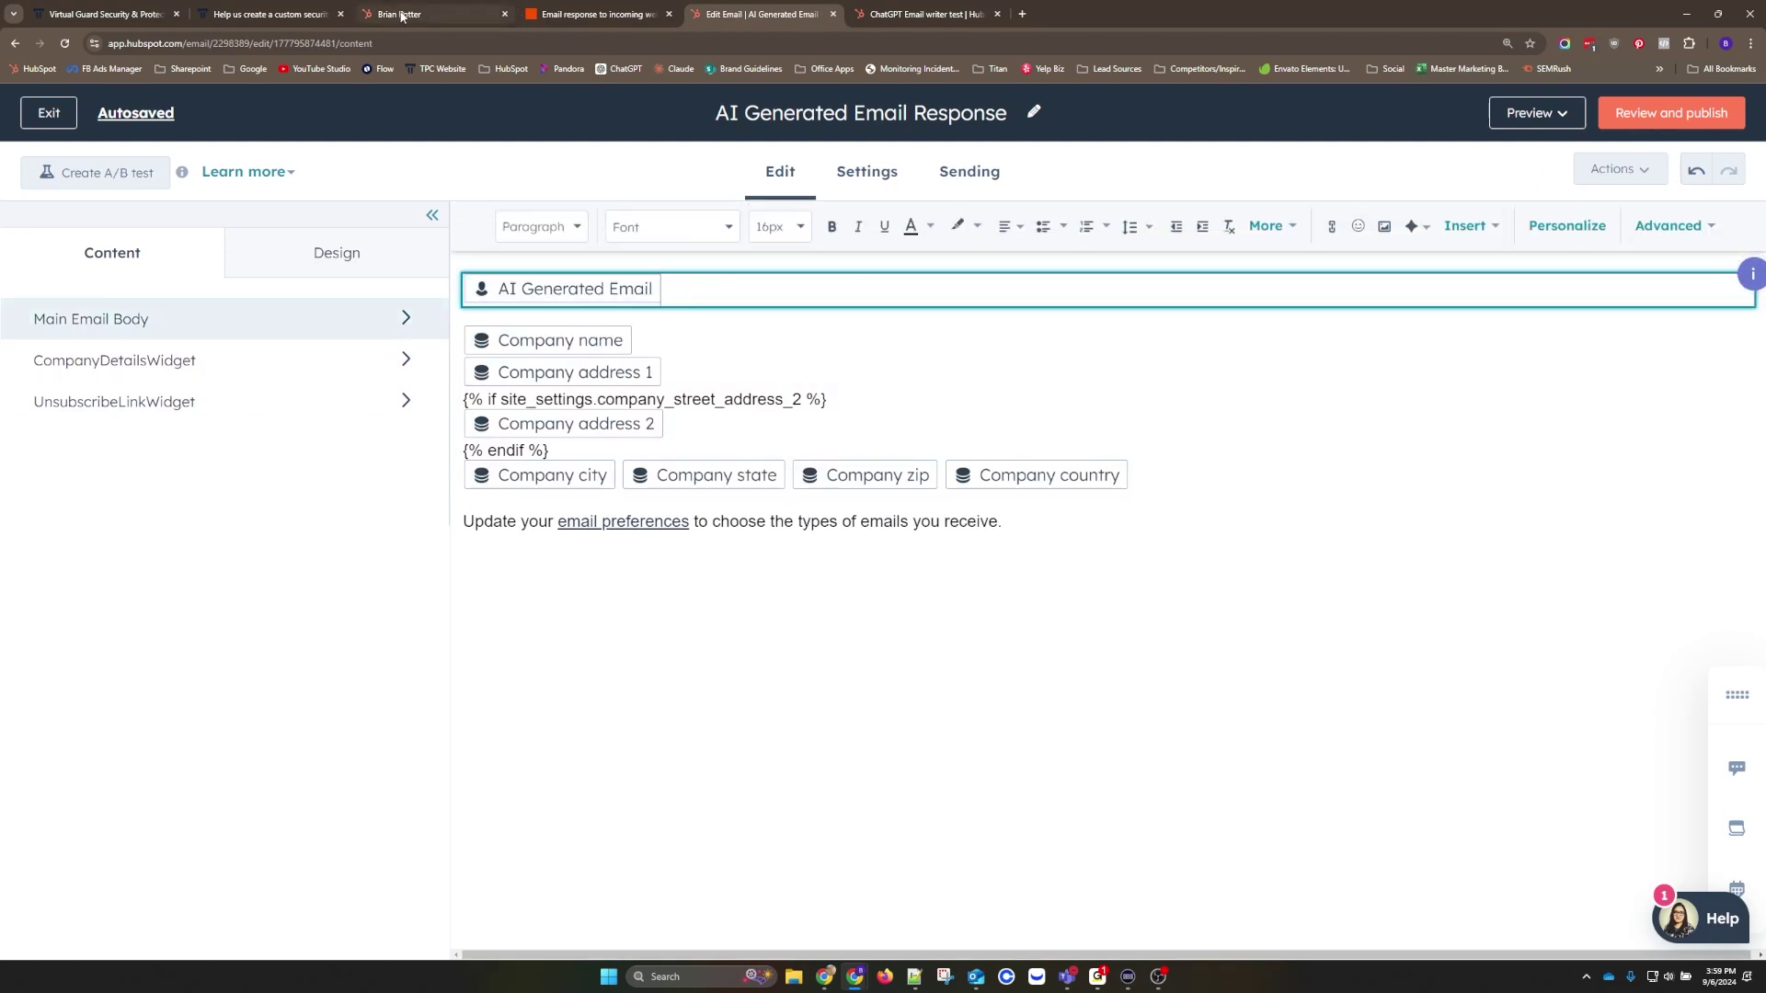
click(432, 14)
scroll(325, 646, down, 10)
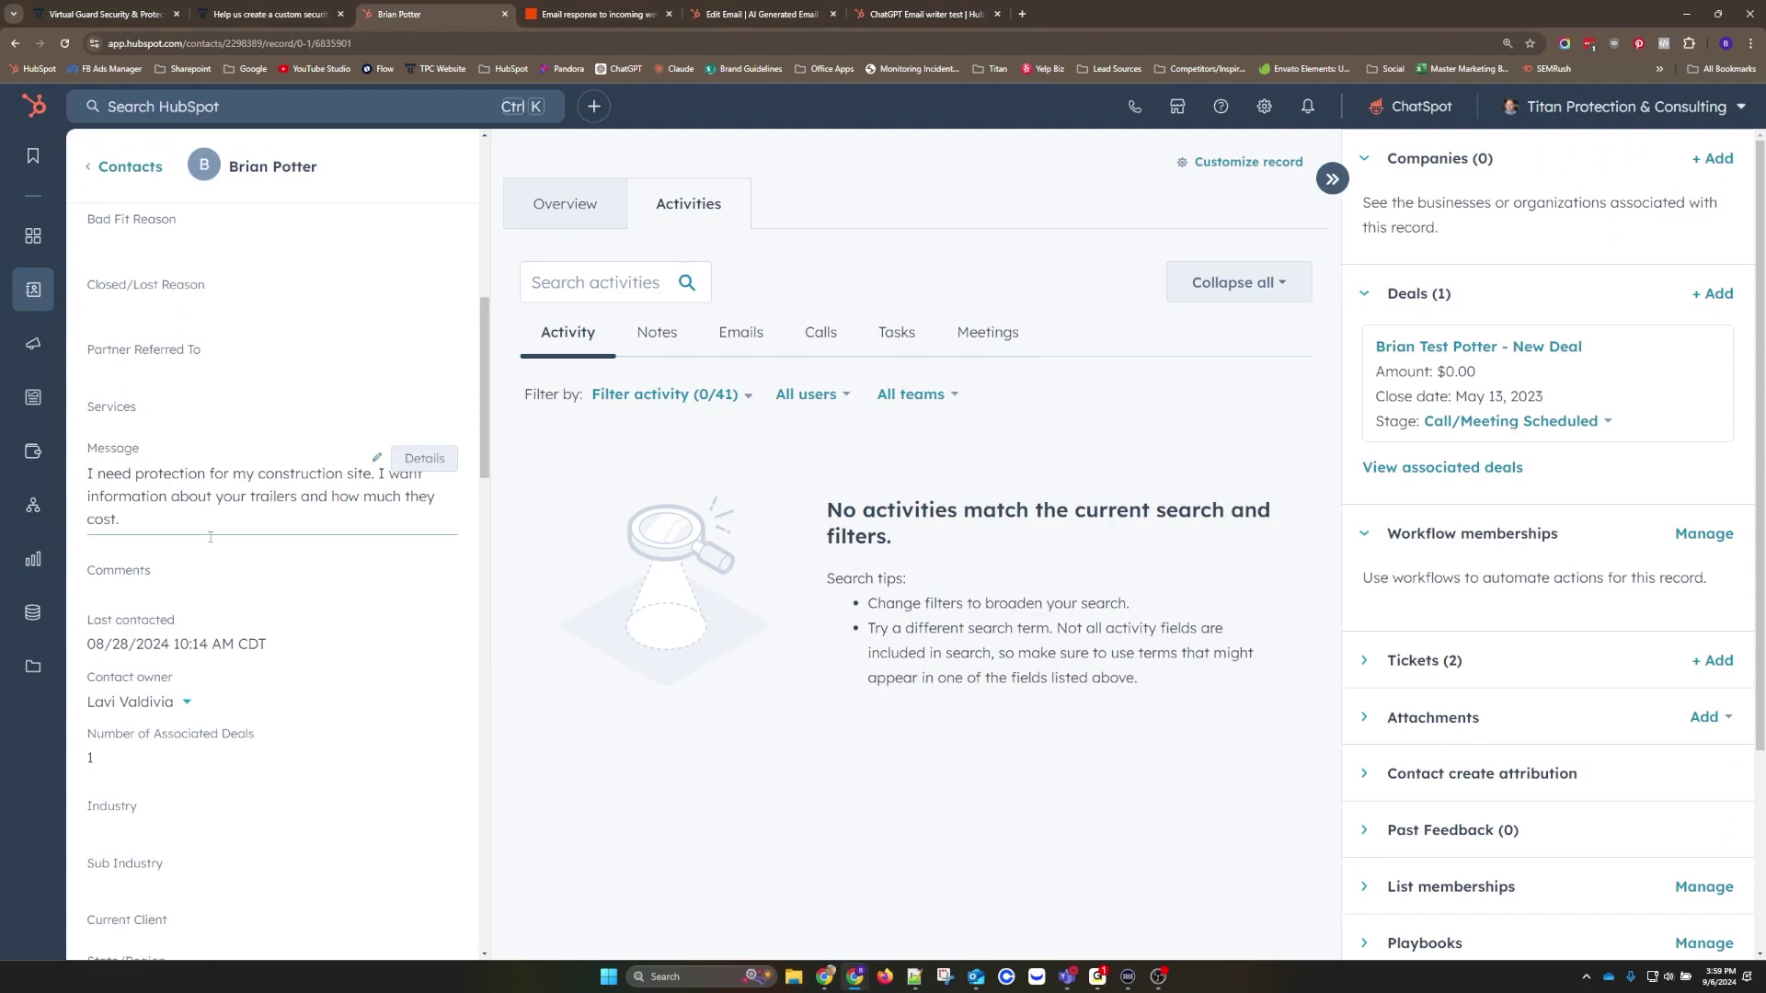
scroll(247, 575, down, 1)
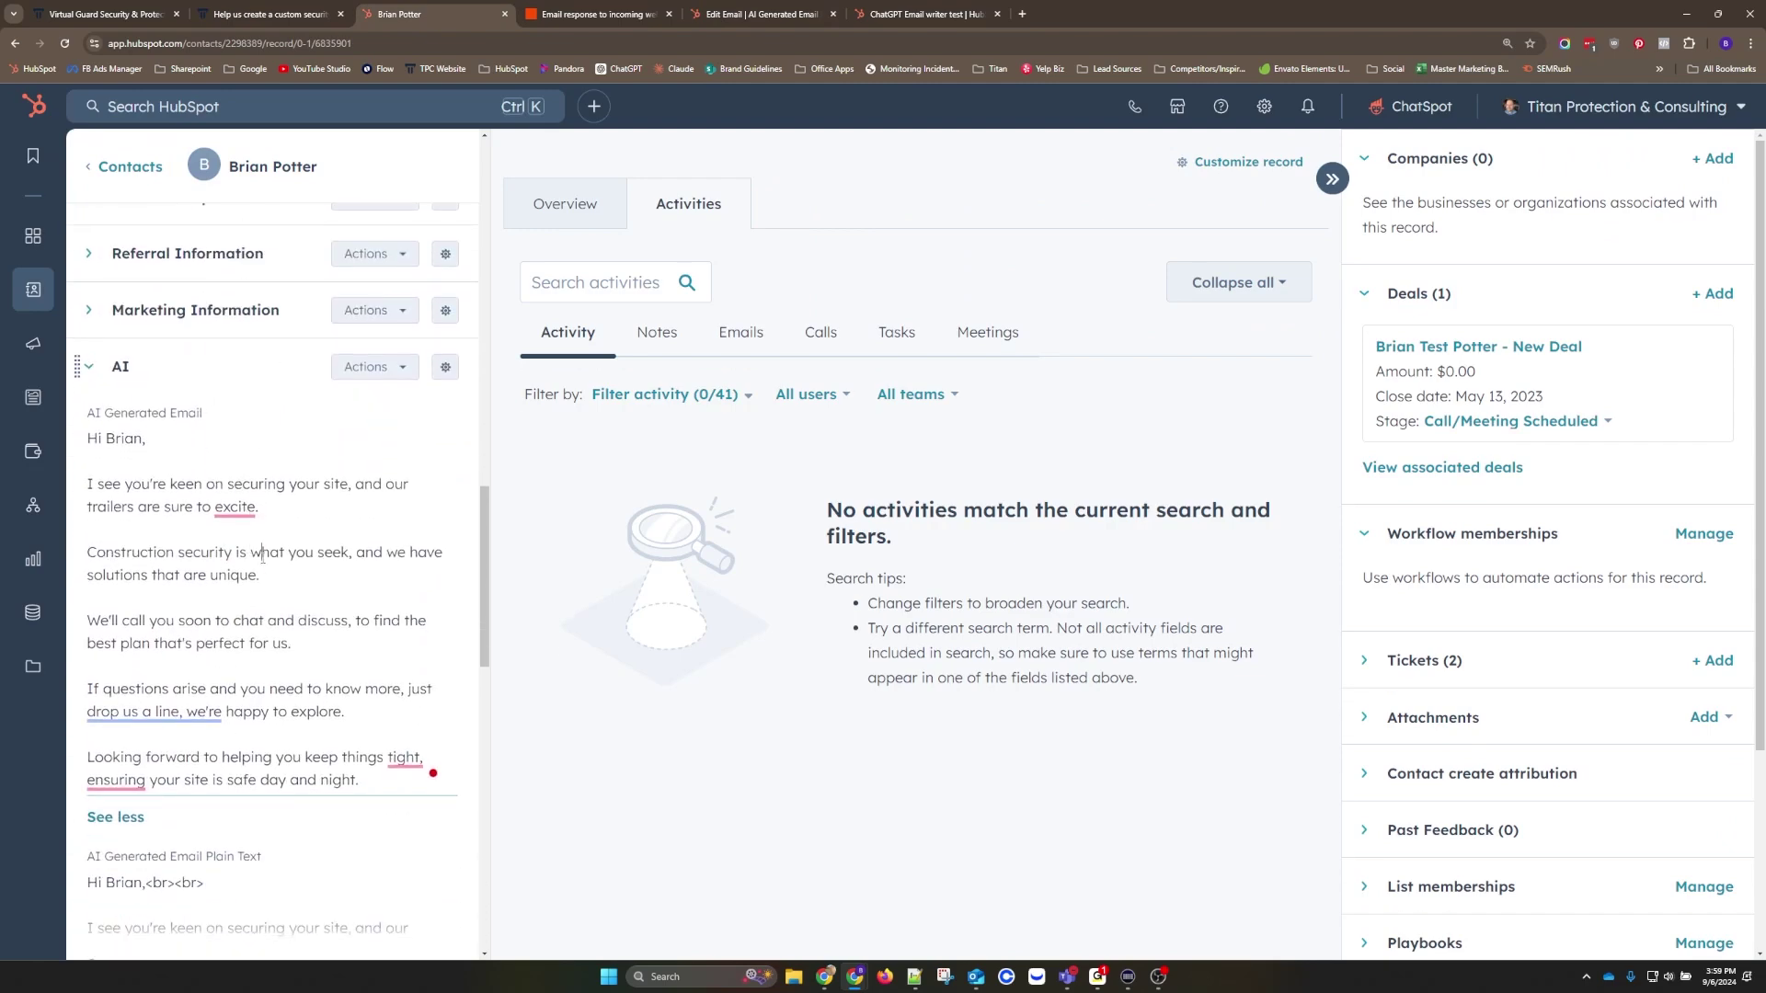
click(376, 423)
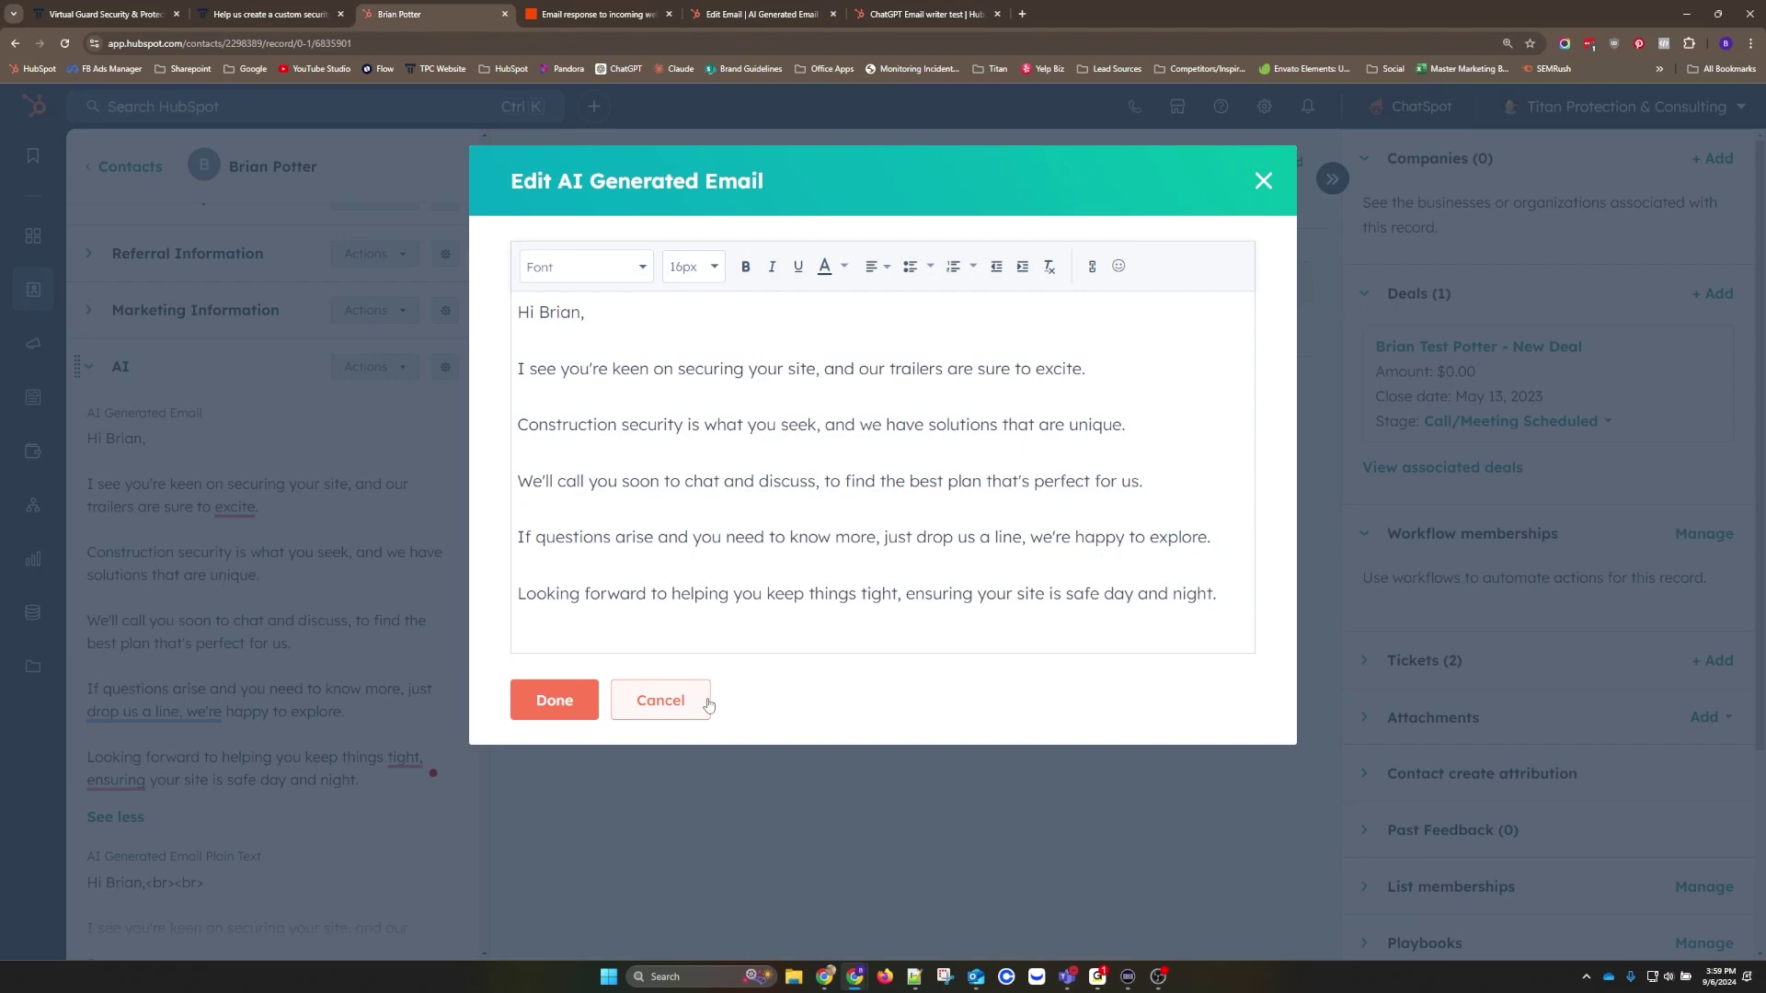
click(660, 701)
Compare the contact's AI Generated Email Plain Text value with the formatted AI Generated Email value, leaving both unedited
scroll(230, 607, down, 3)
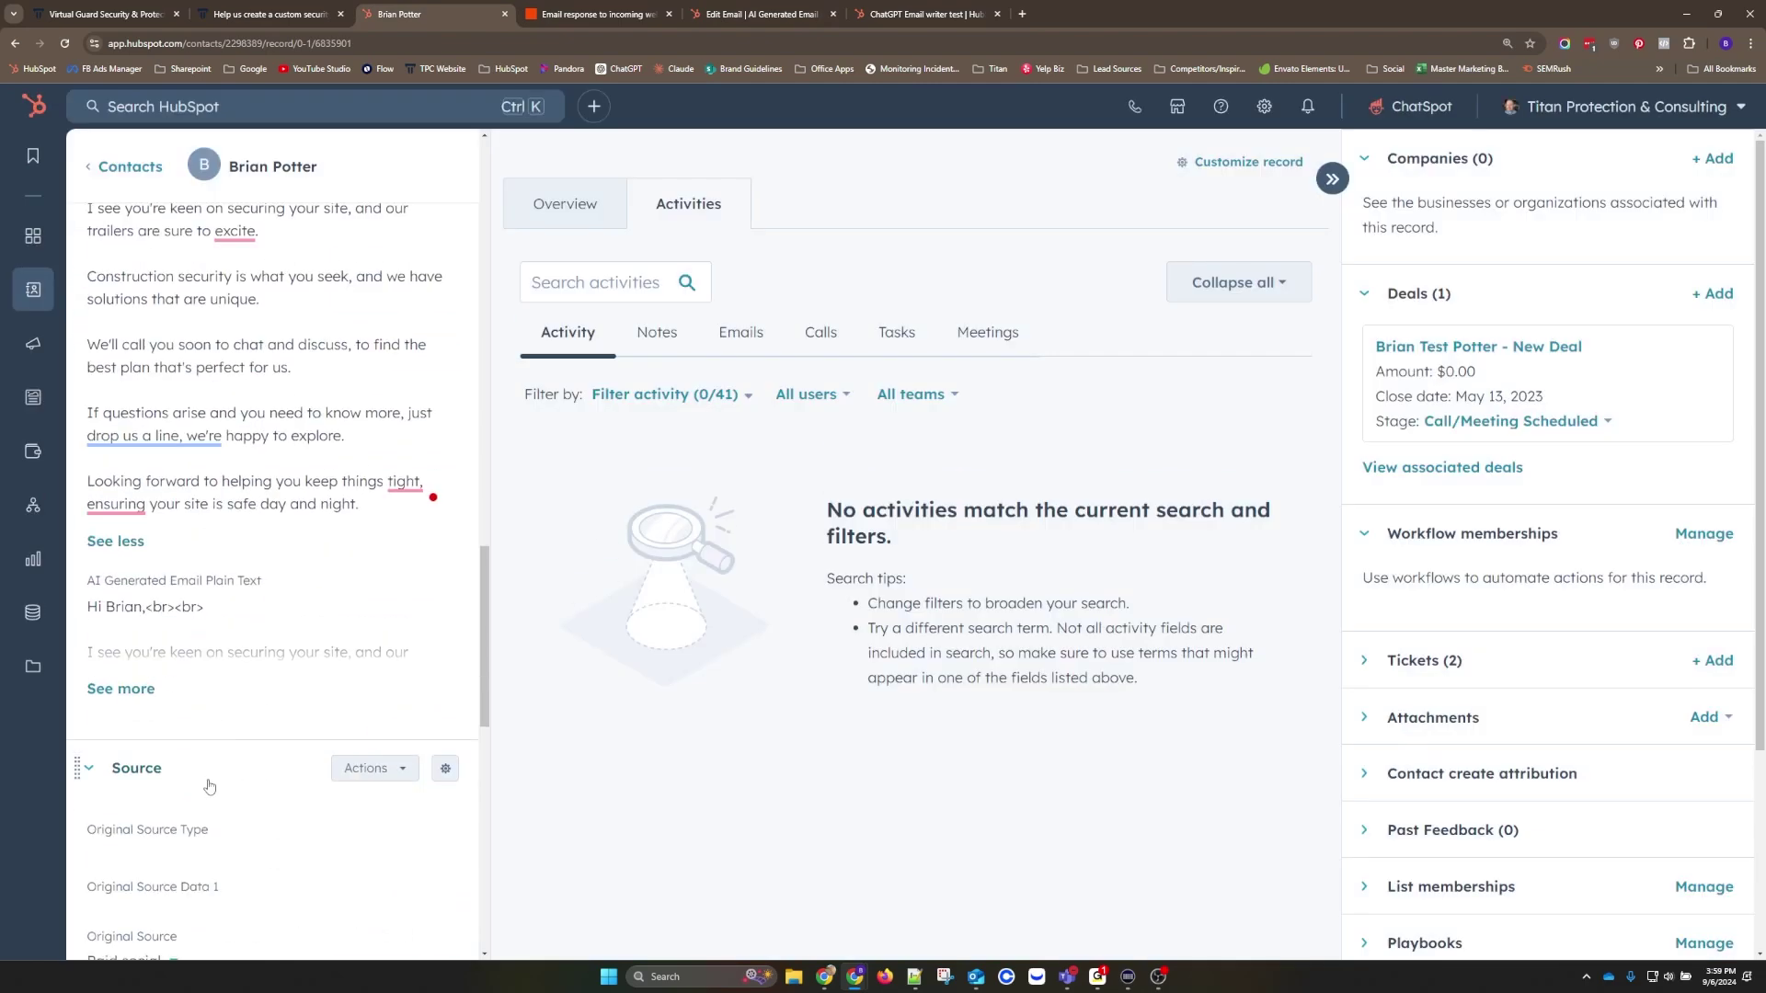
click(200, 607)
scroll(267, 615, down, 1)
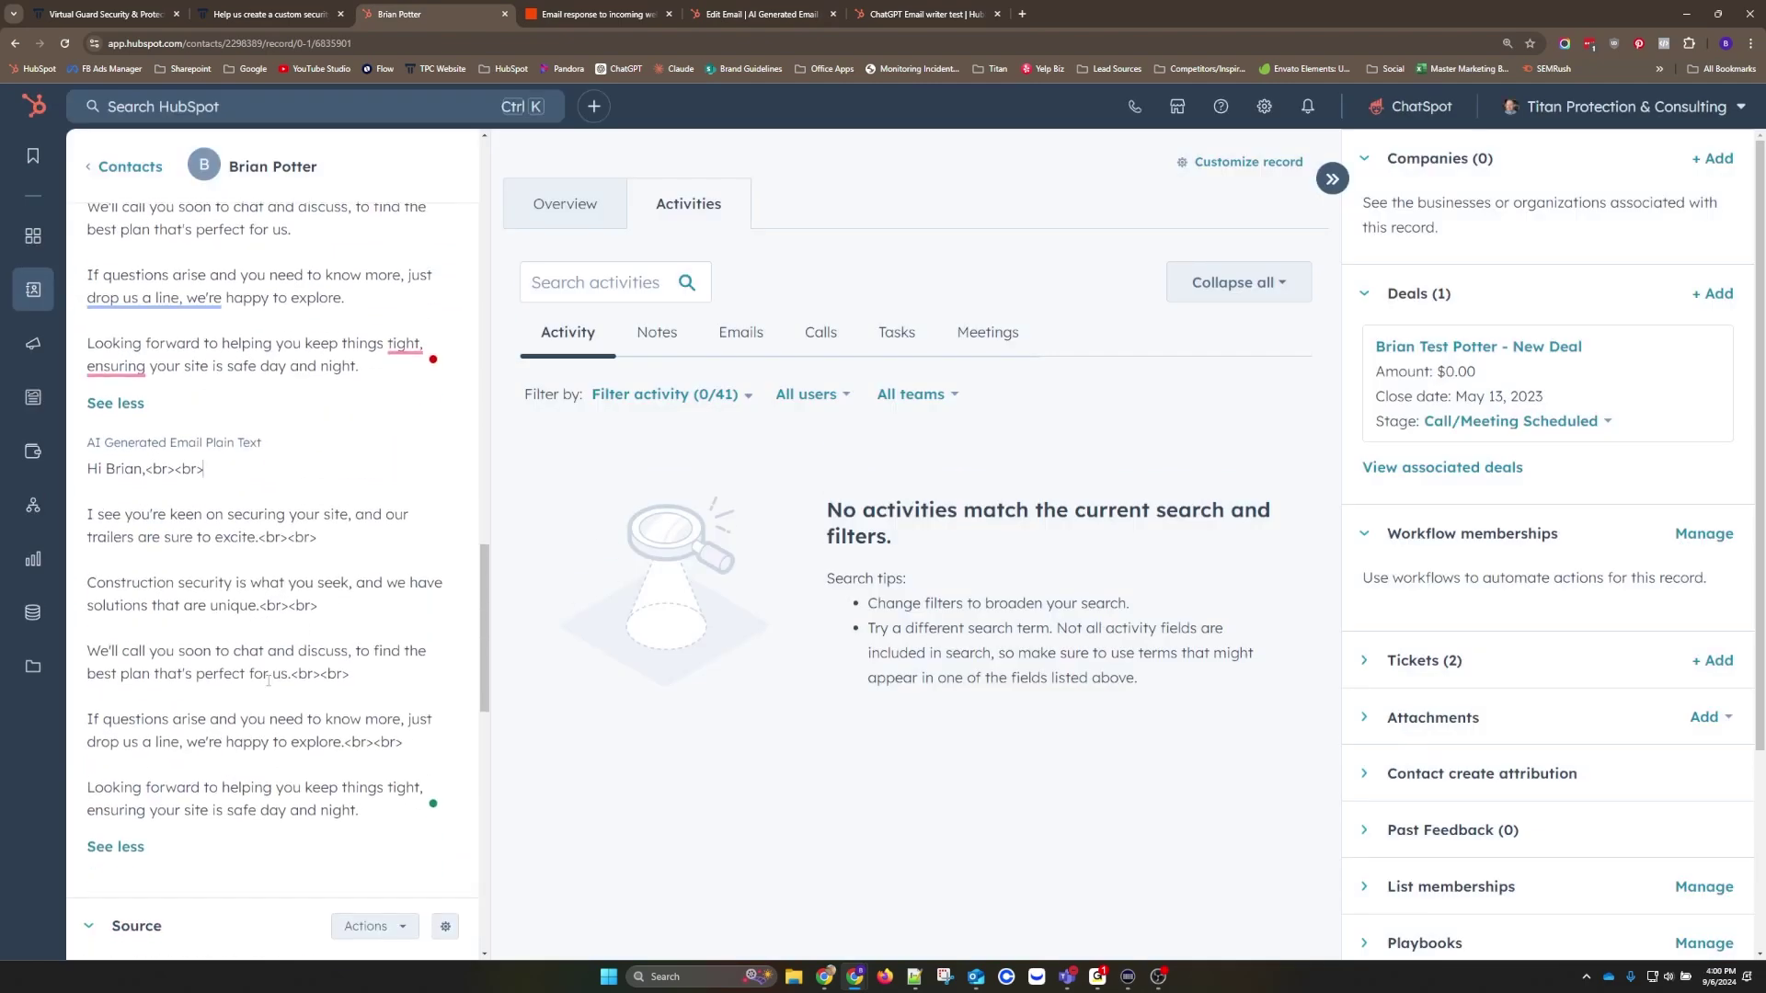
scroll(267, 681, up, 2)
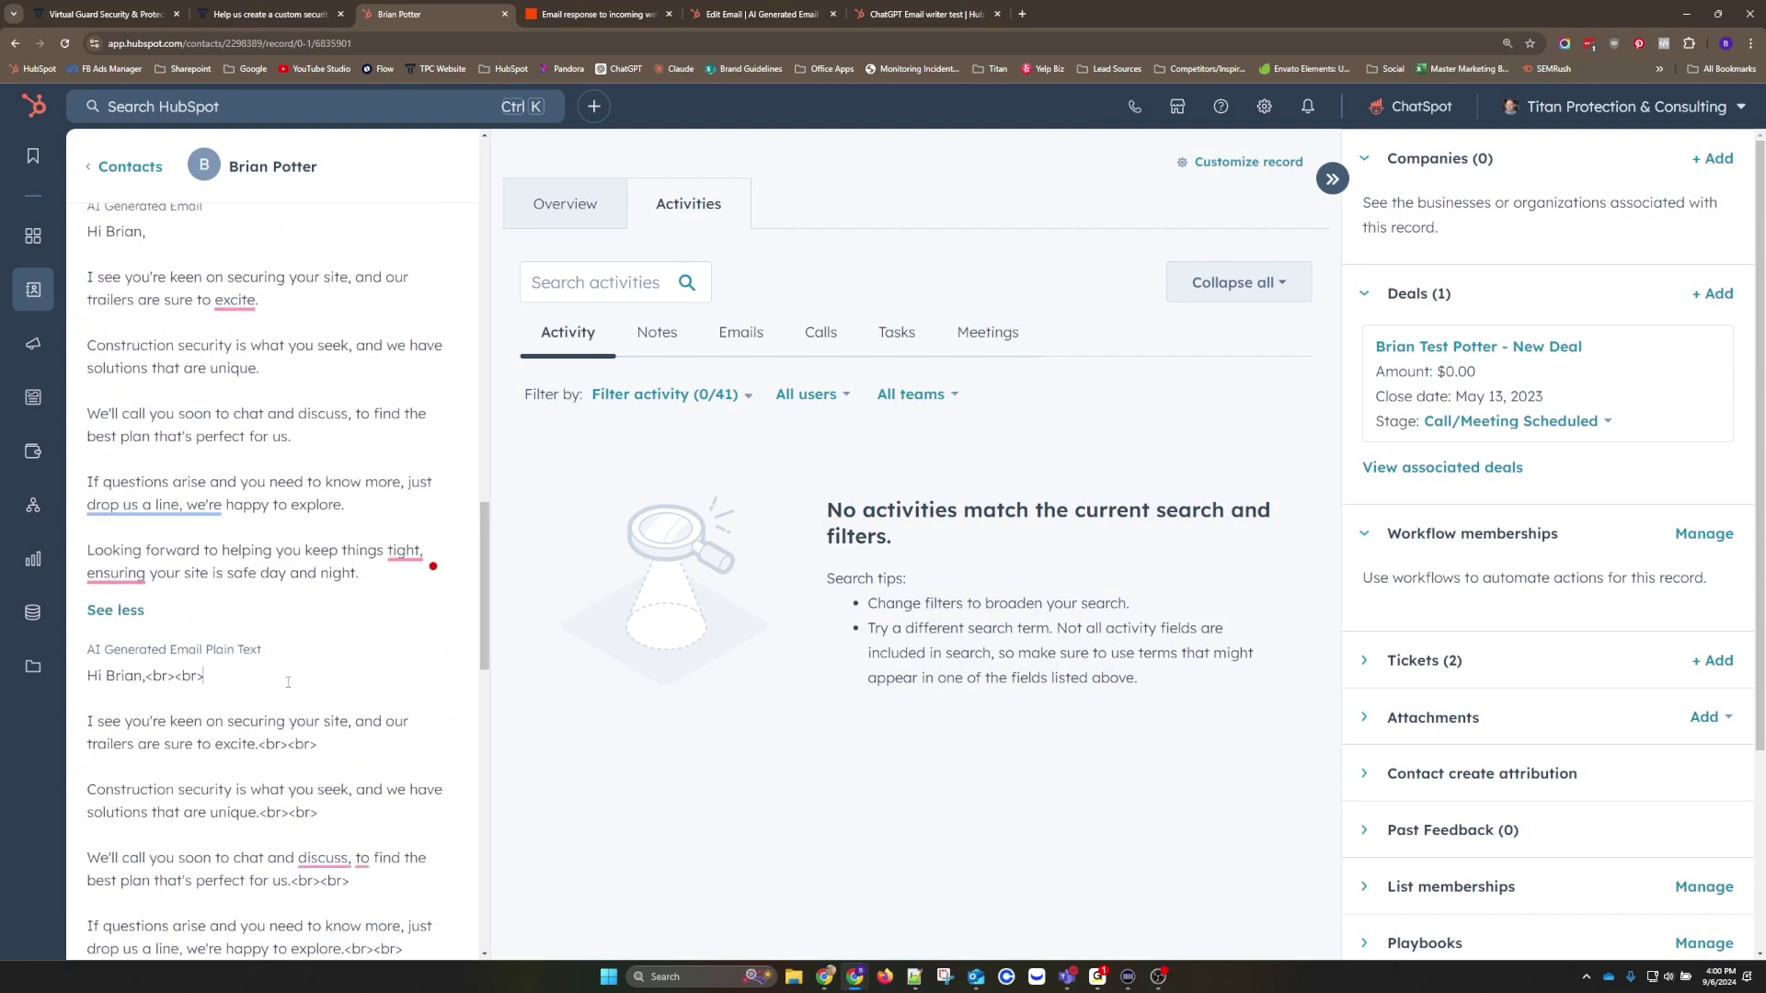
scroll(276, 685, down, 1)
scroll(254, 694, up, 1)
click(291, 504)
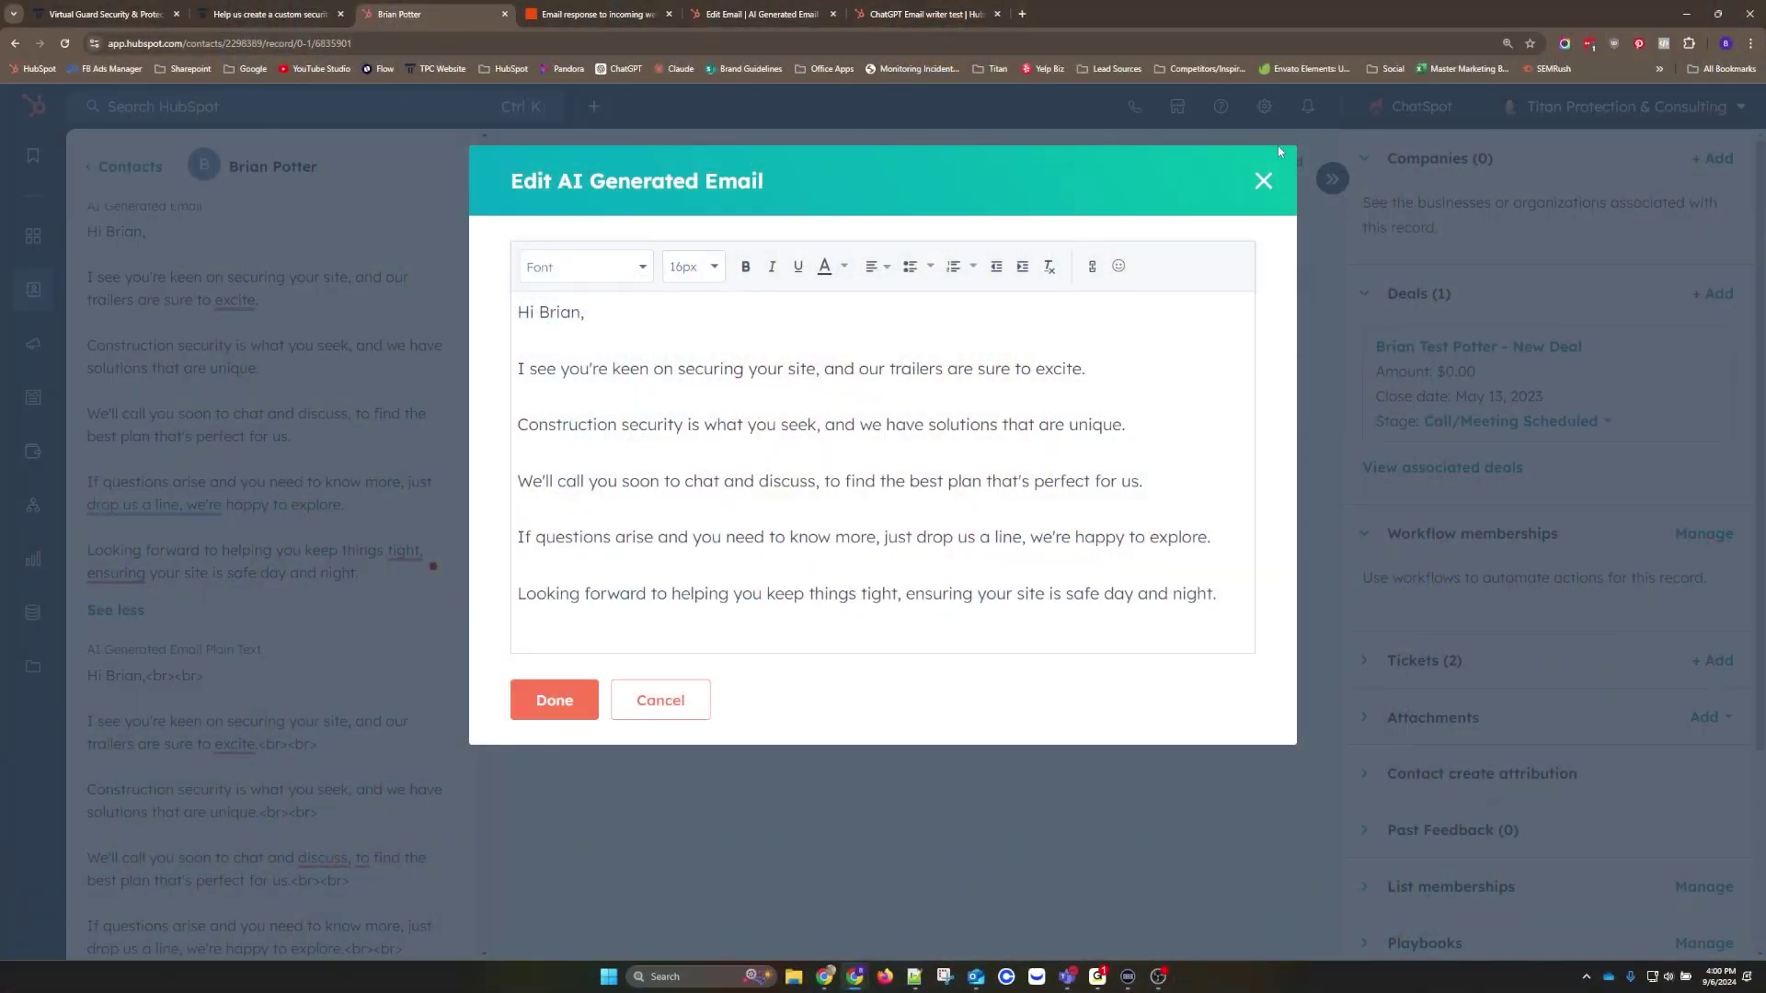
click(1263, 180)
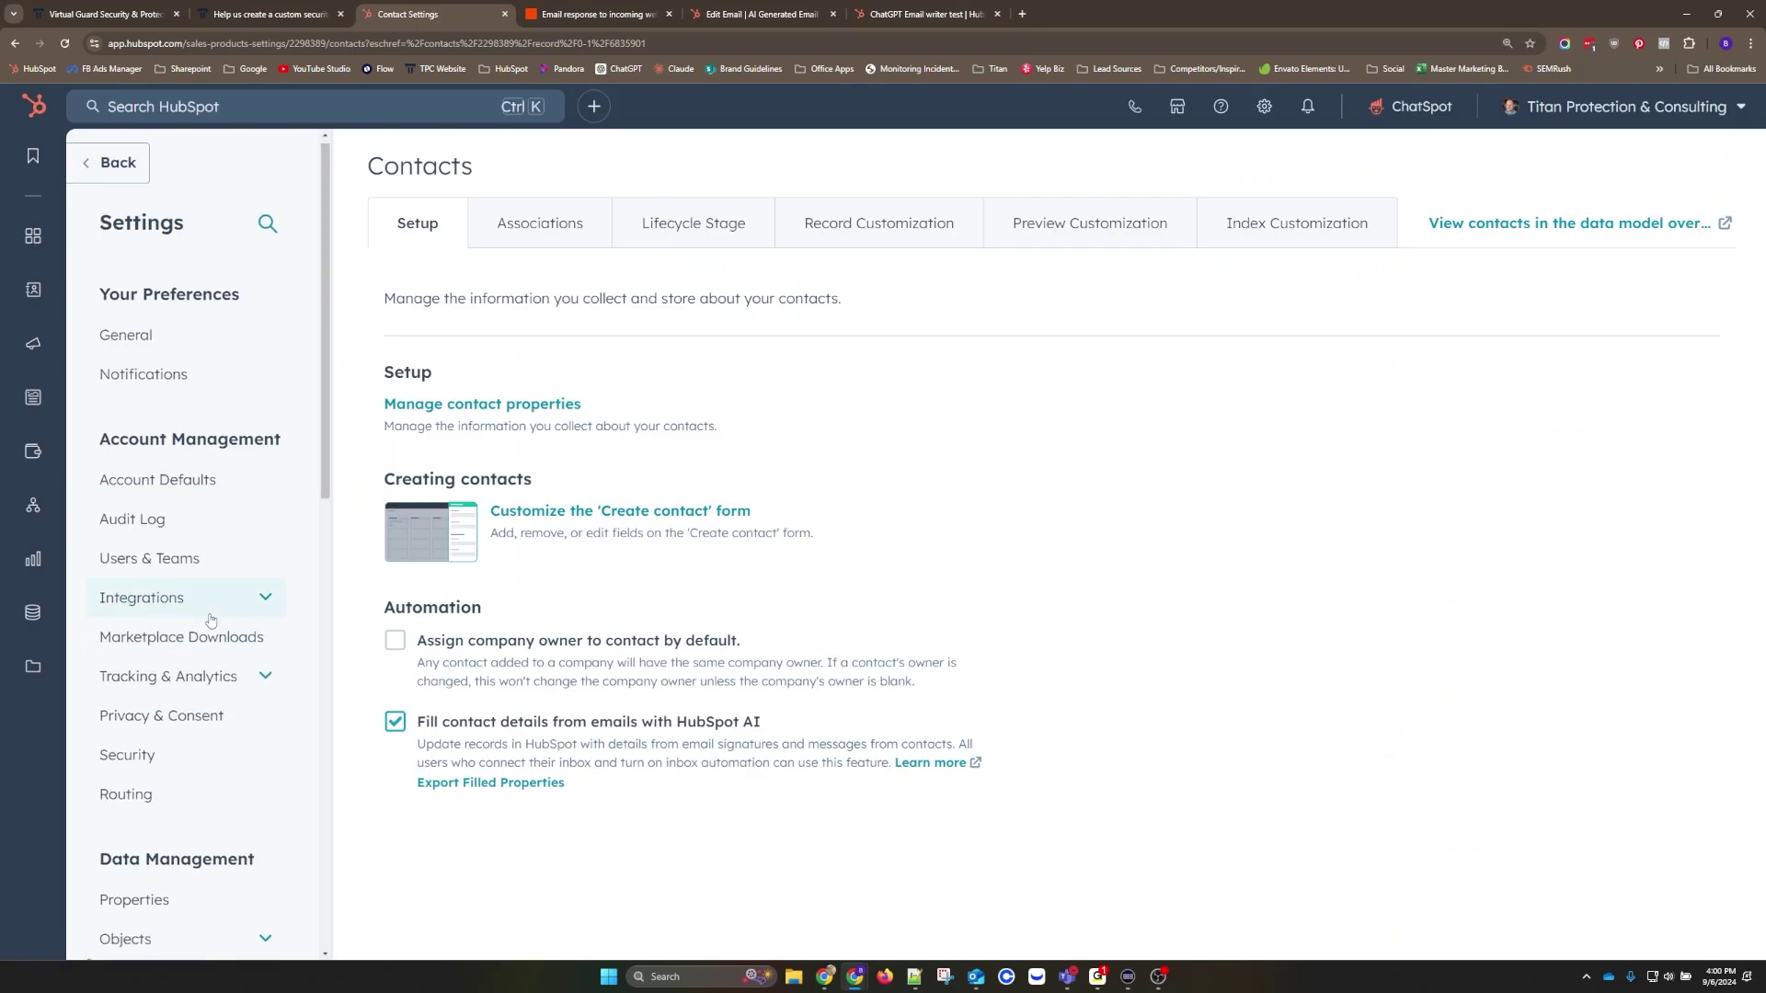
Open the AI Generated Email contact property in the account's property settings and check its details and field type
scroll(211, 621, down, 4)
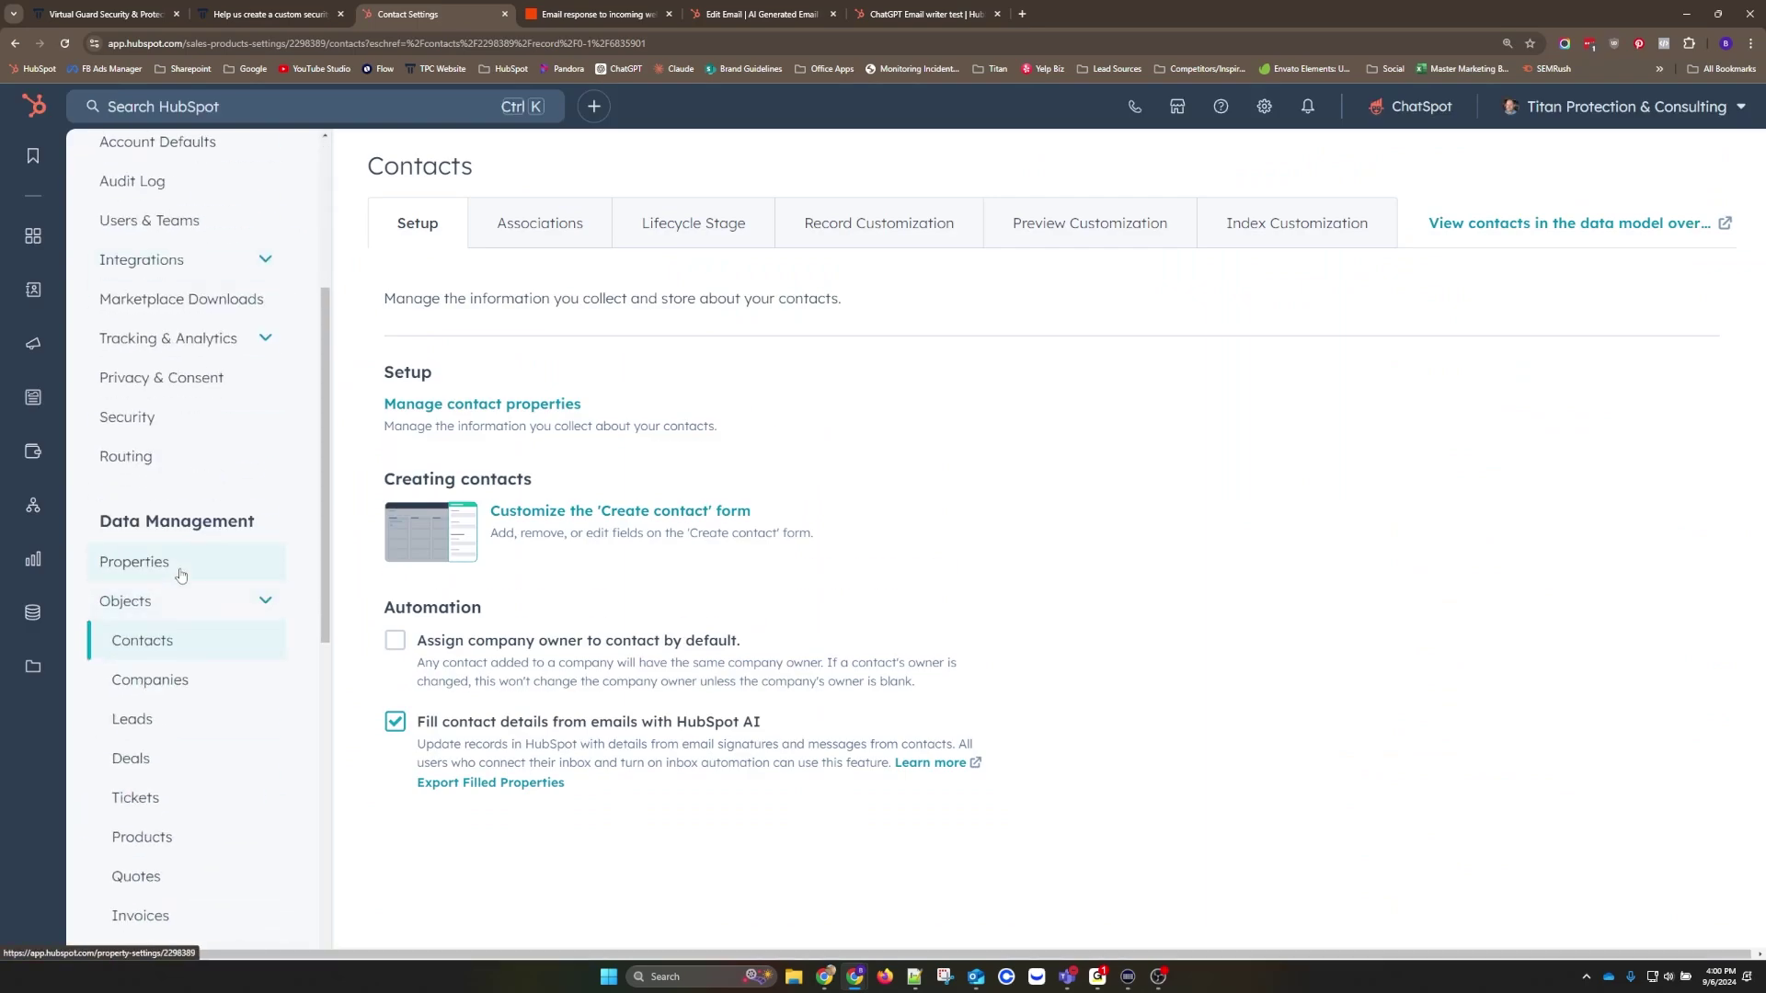
click(182, 574)
scroll(555, 711, down, 1)
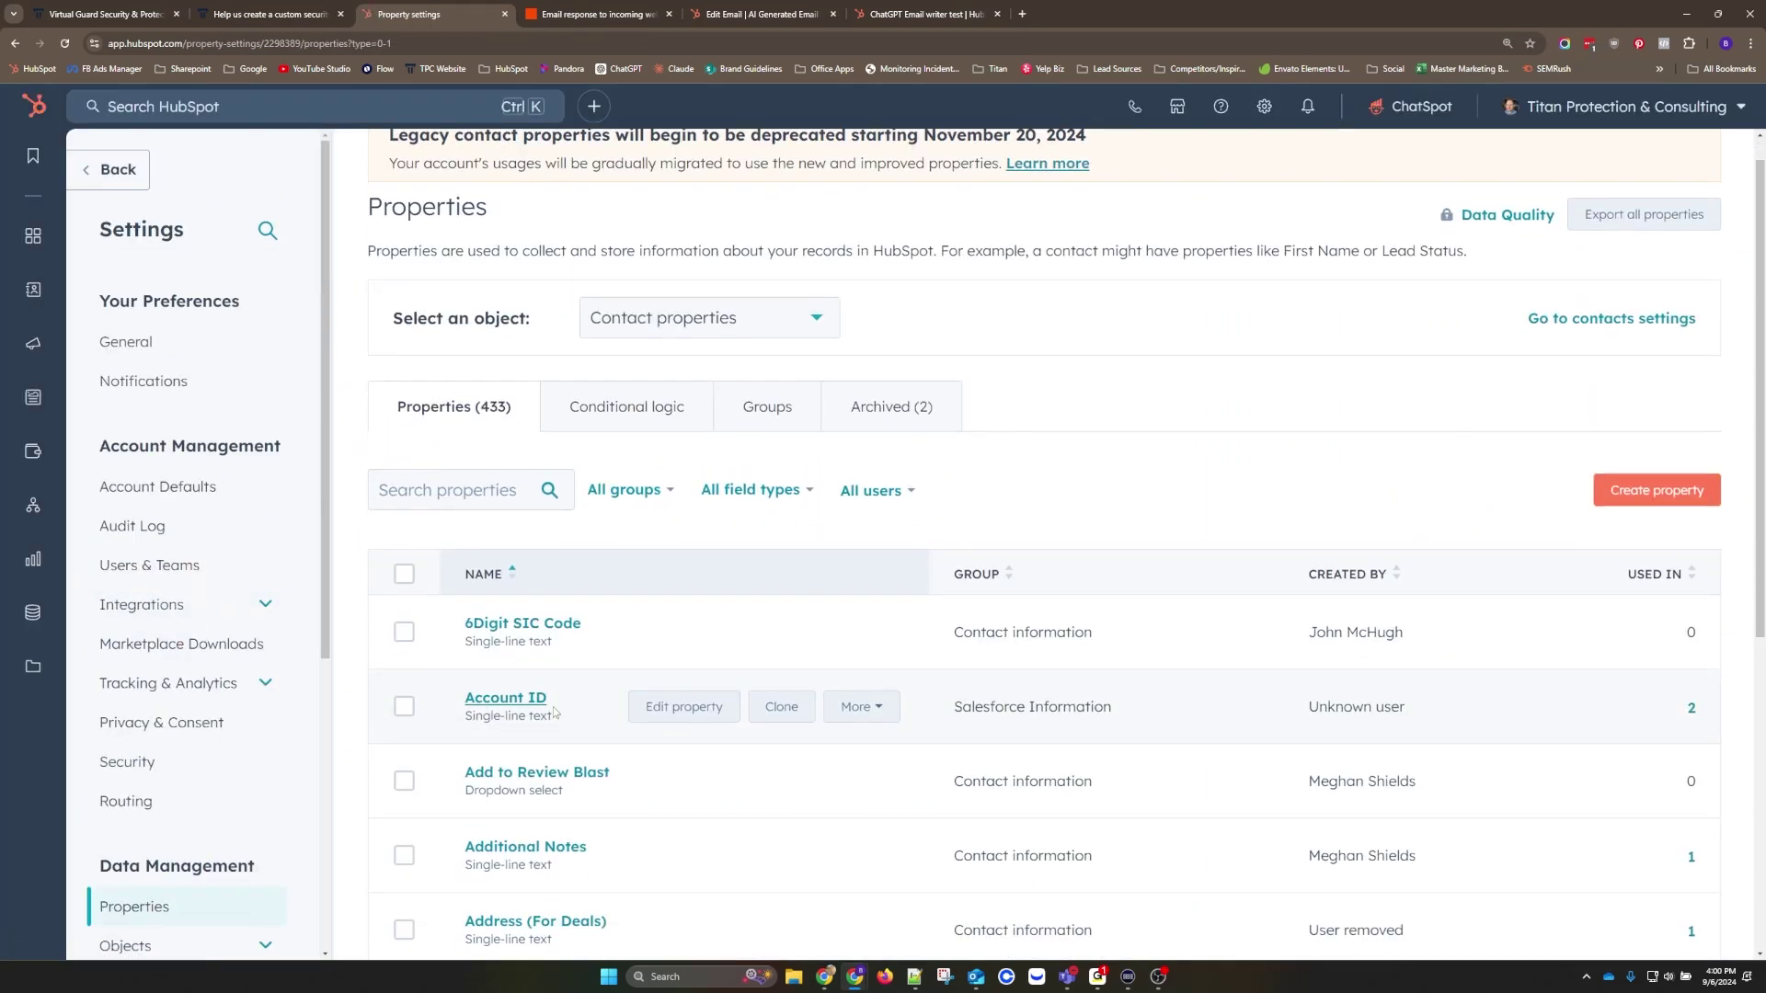
scroll(593, 664, down, 5)
click(676, 626)
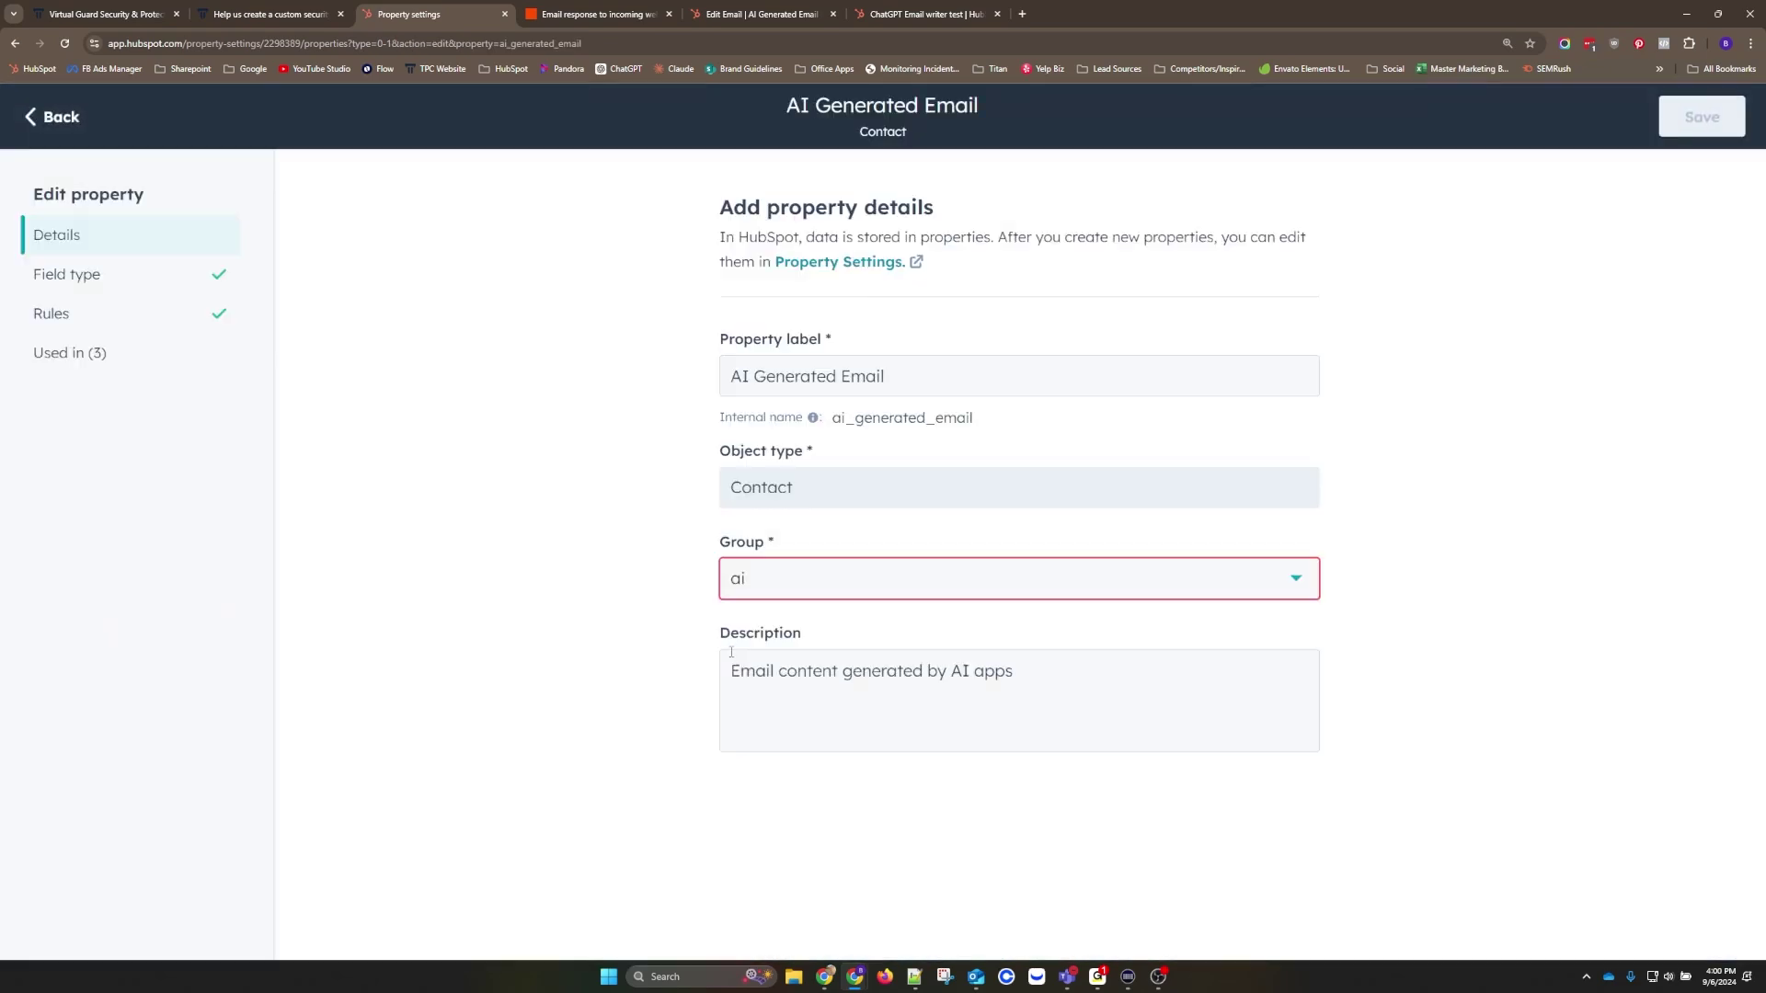
click(99, 274)
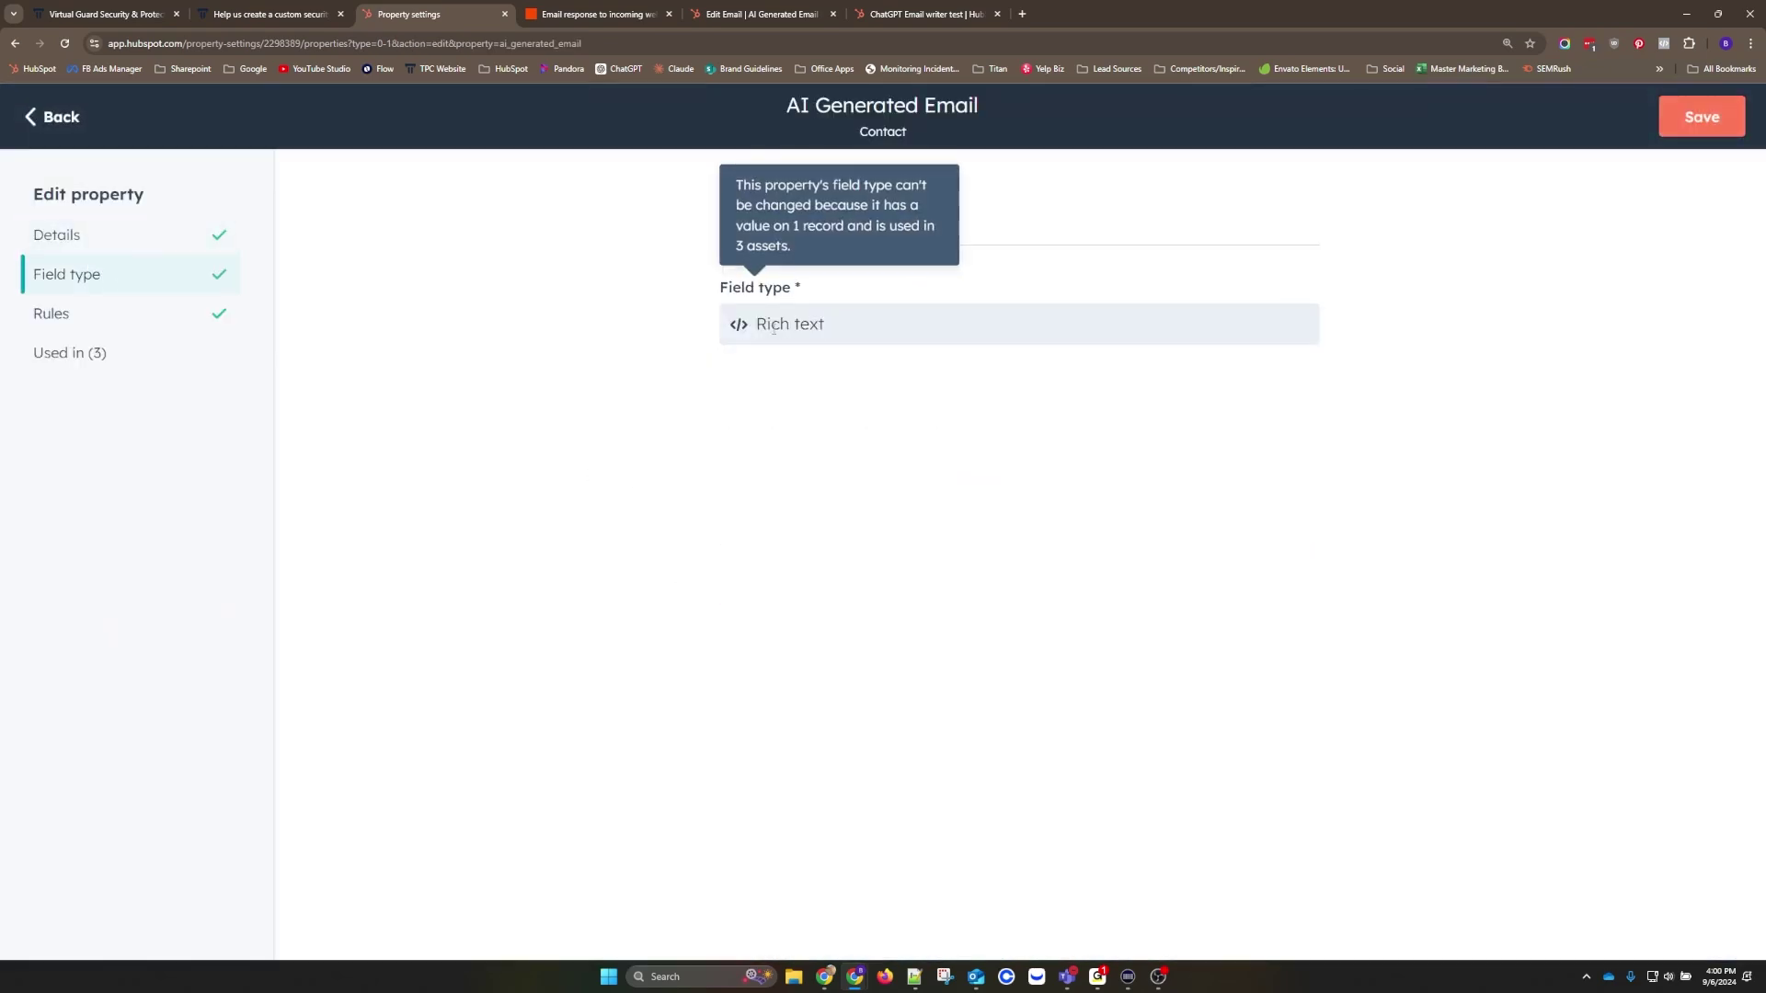
Preview the AI Generated Email Response template as the test contact, finding the contact by part of their email address
click(763, 14)
click(1530, 113)
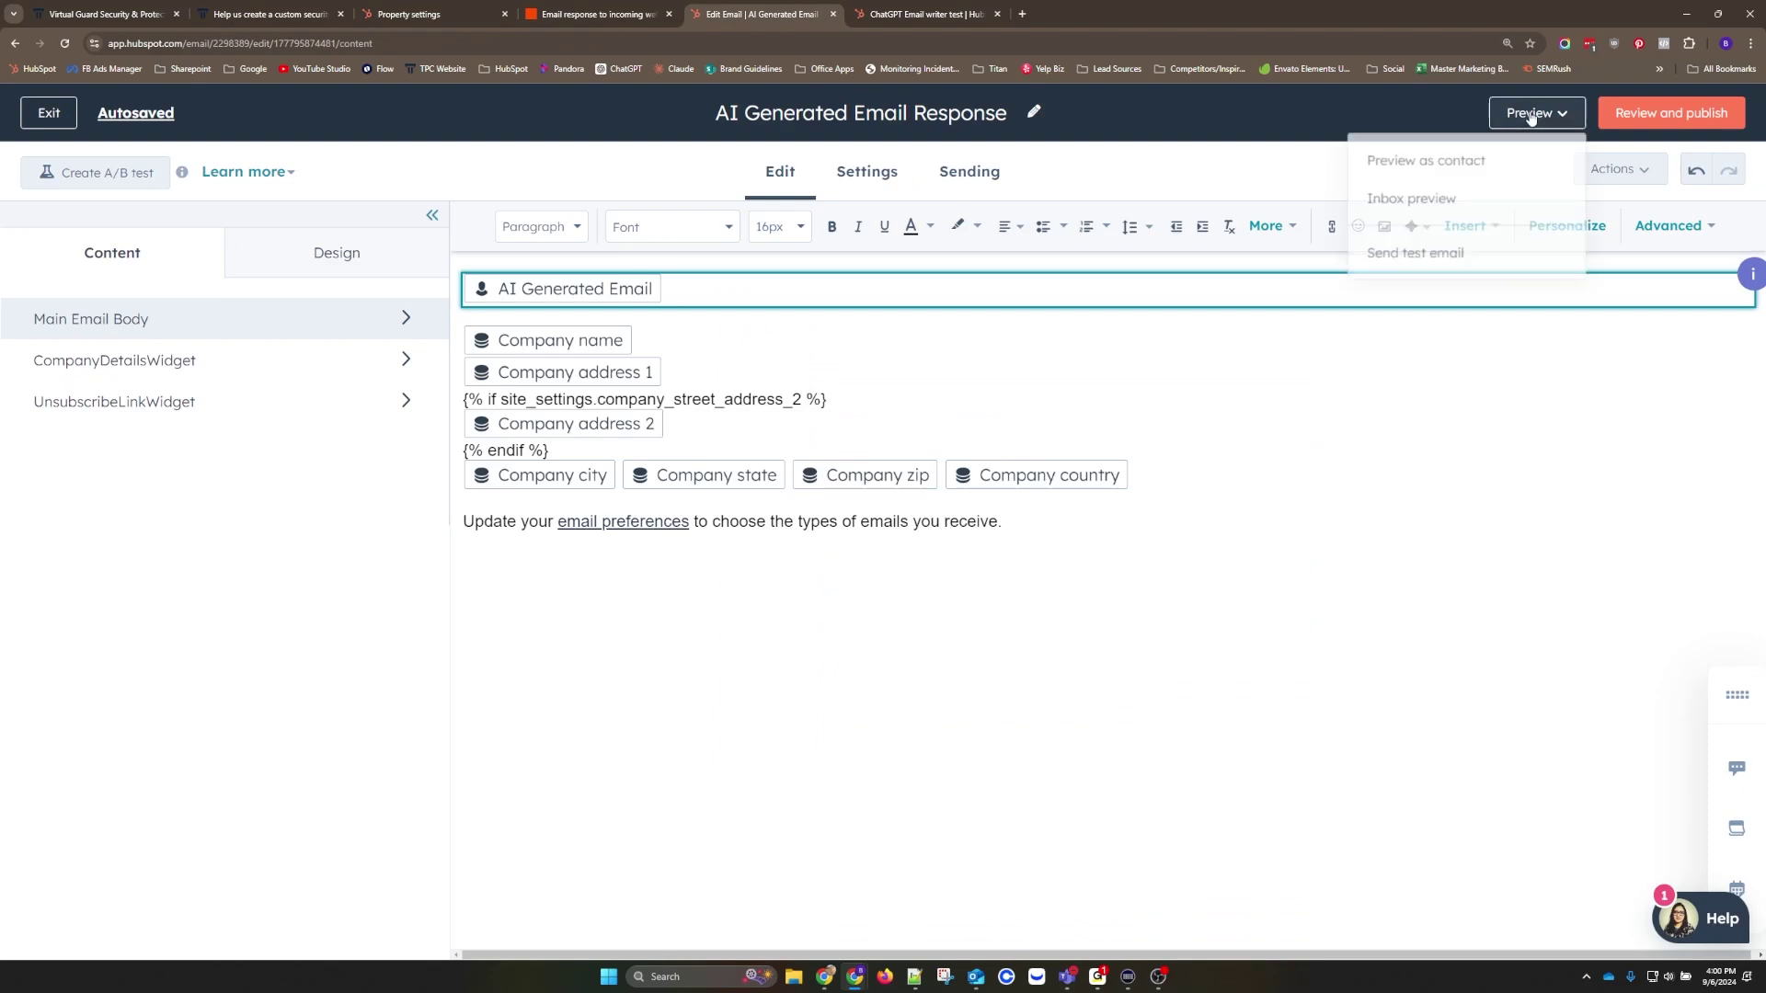
click(1426, 160)
click(414, 202)
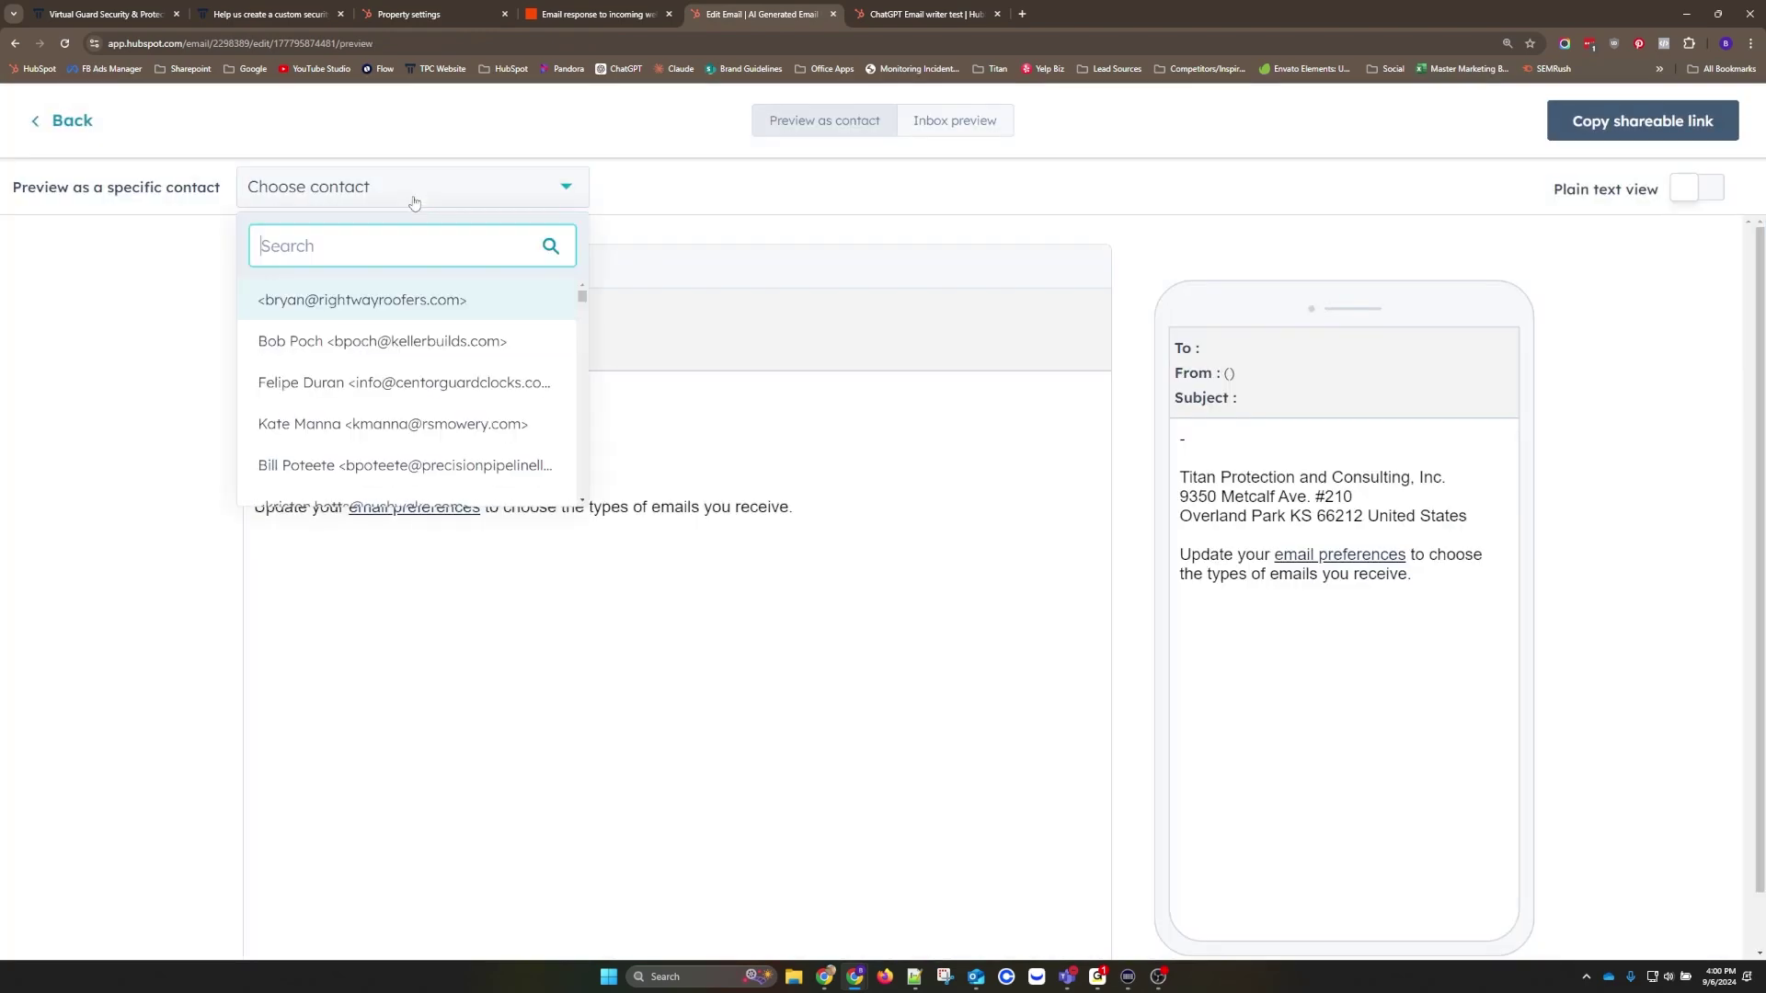
text(bpott)
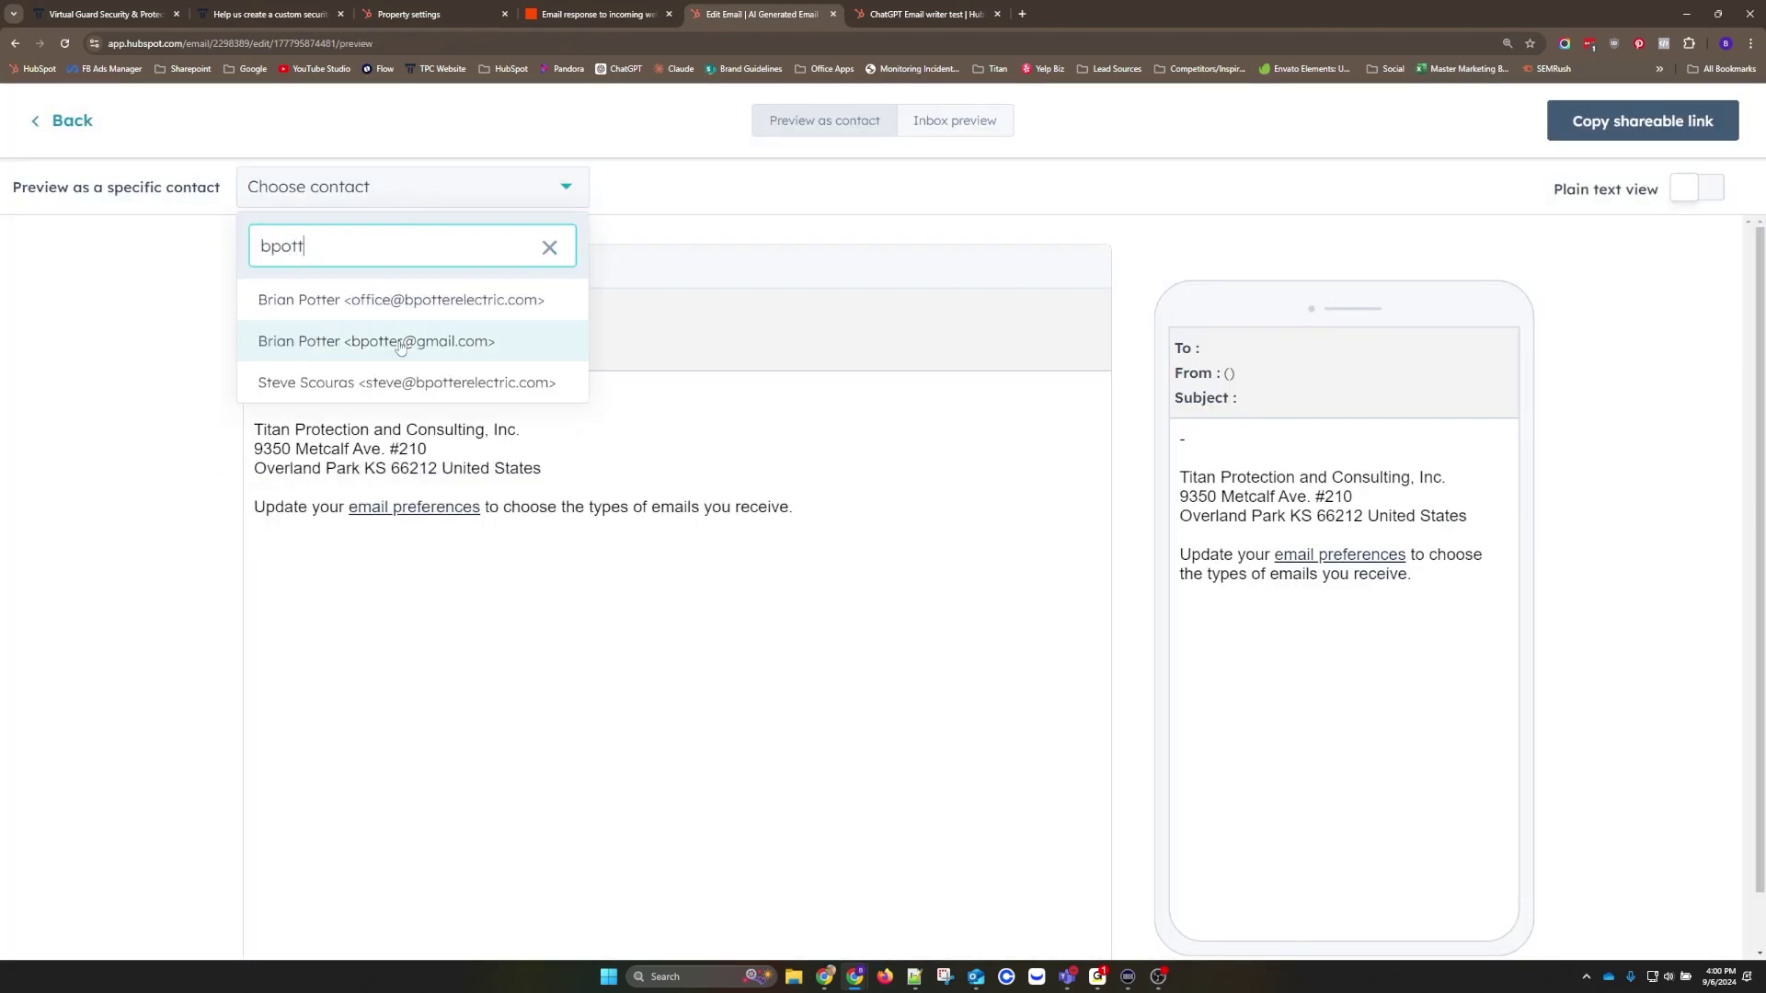
click(401, 345)
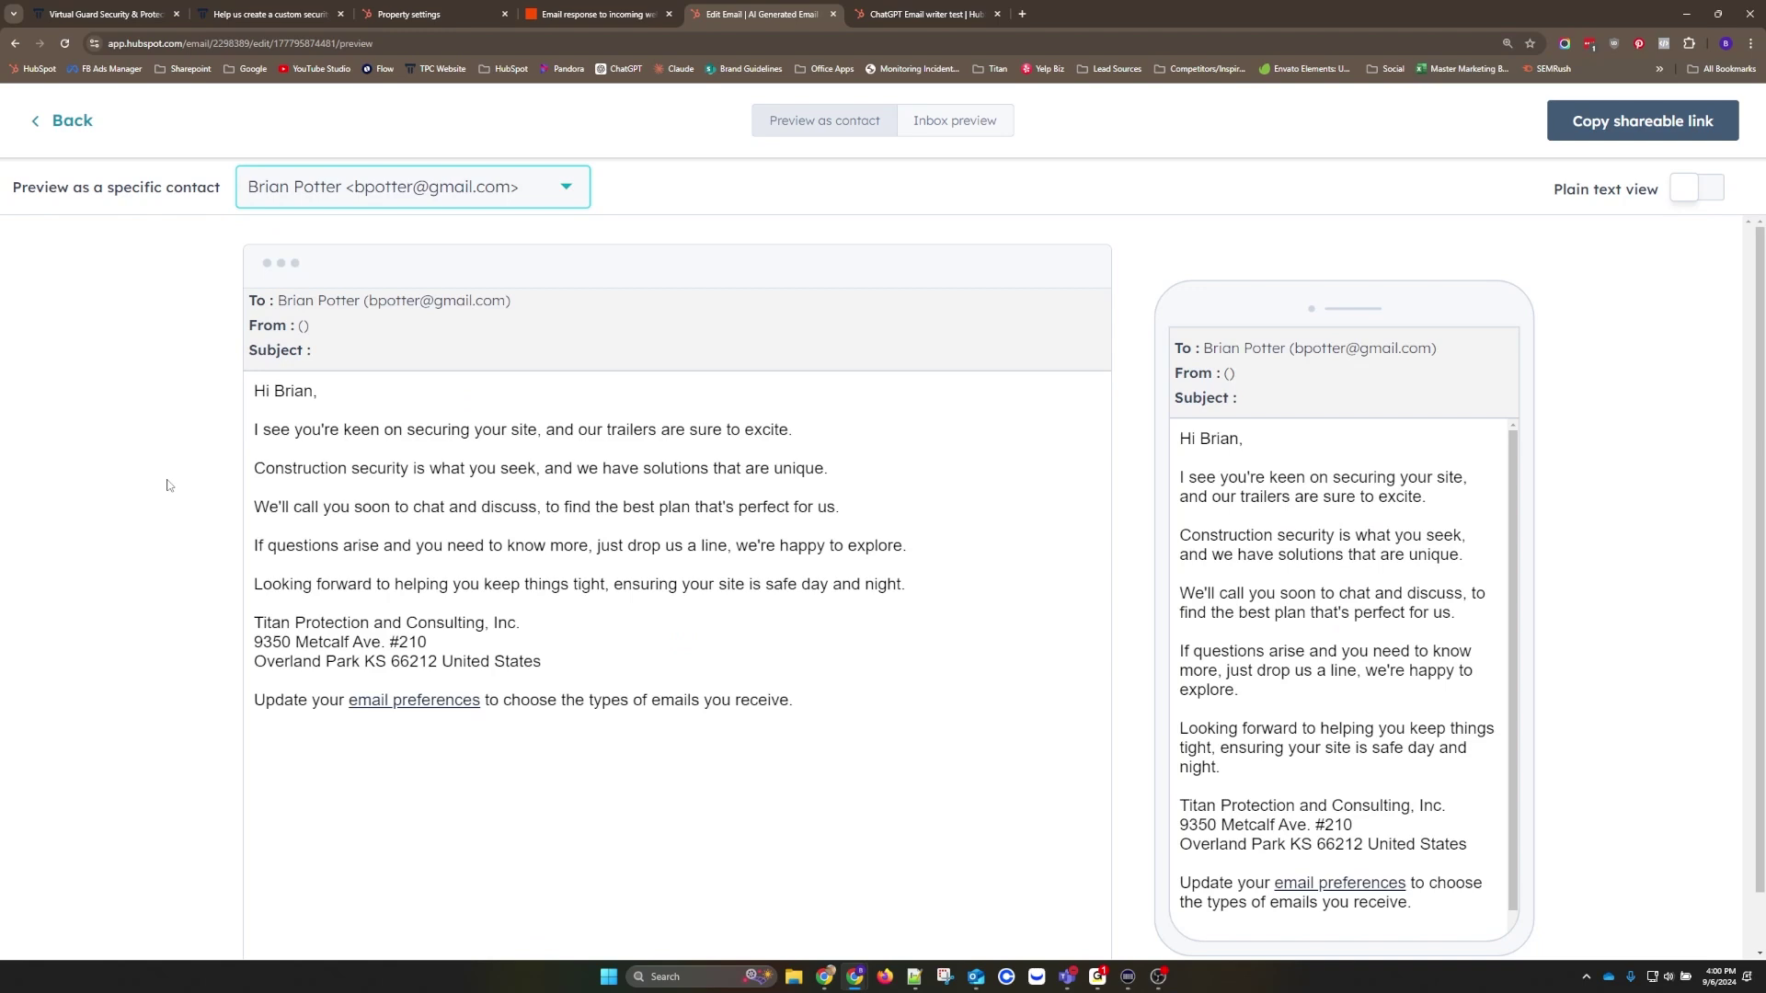